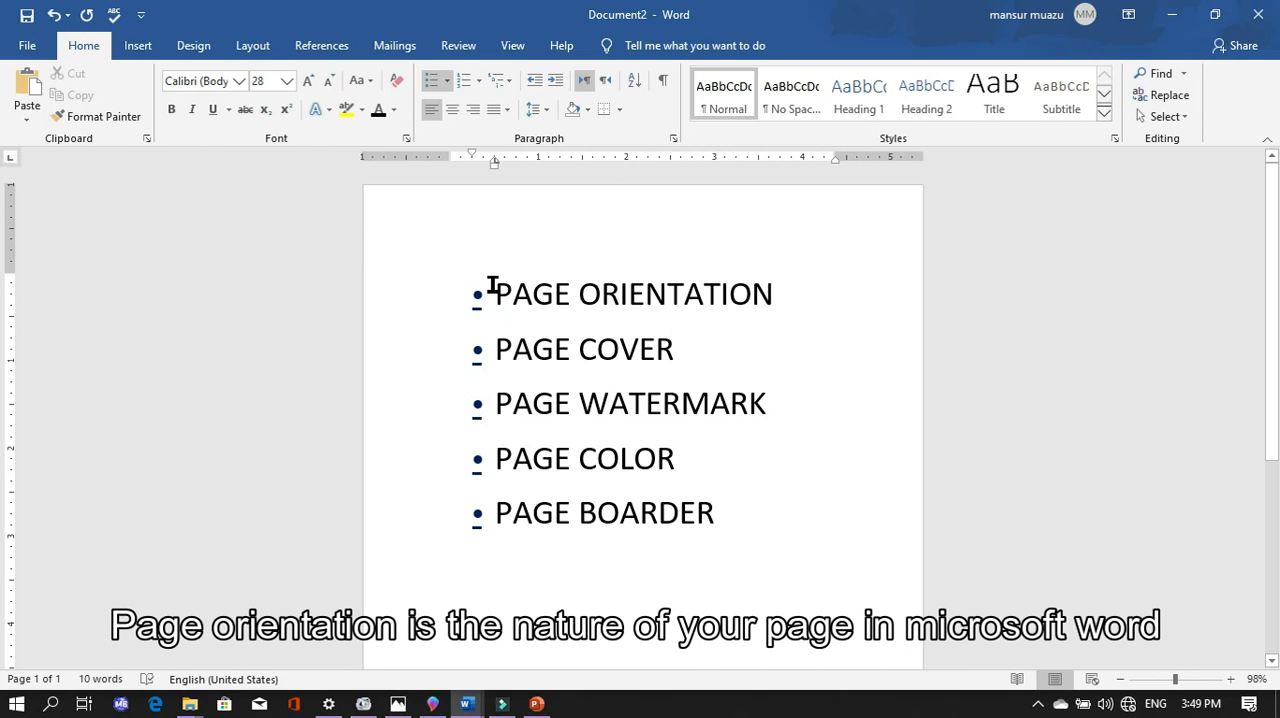
- Change the page orientation of the bulleted-list document to Landscape
{"action": "left_click", "coordinate": [493, 286]}
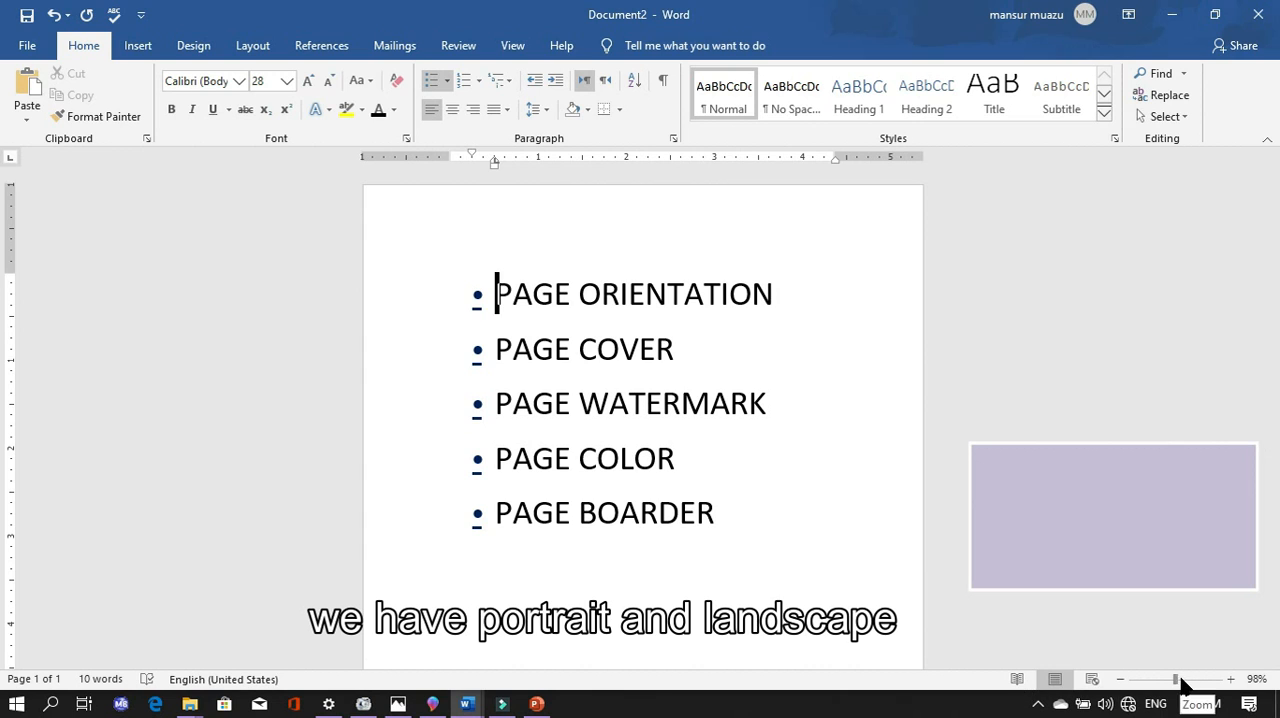
{"action": "left_click_drag", "start_coordinate": [1180, 683], "coordinate": [1127, 688]}
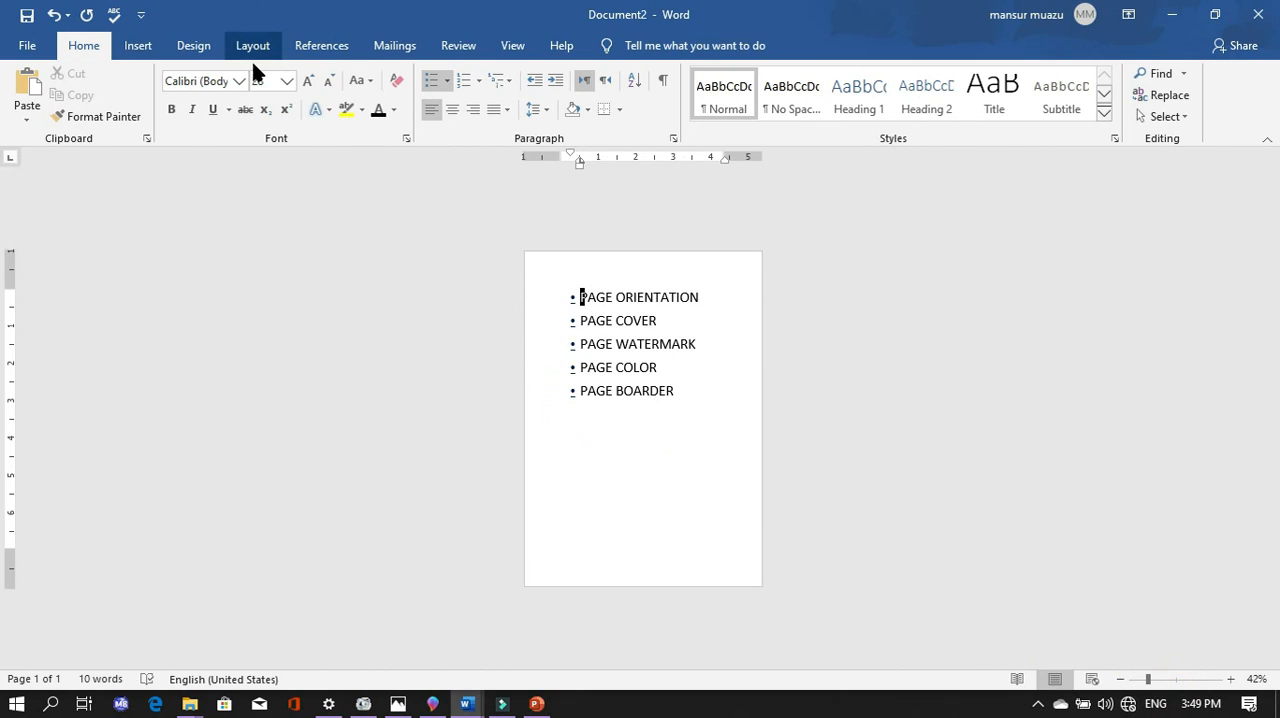
{"action": "left_click", "coordinate": [192, 52]}
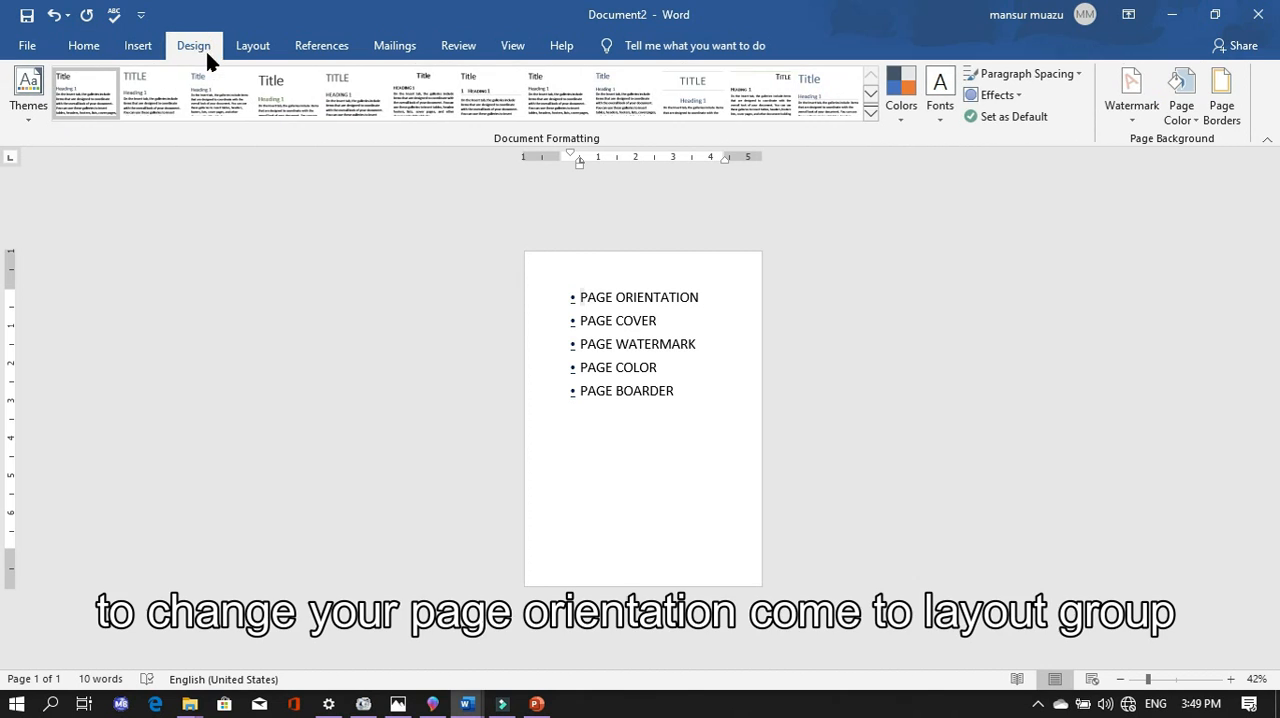
{"action": "left_click", "coordinate": [253, 45]}
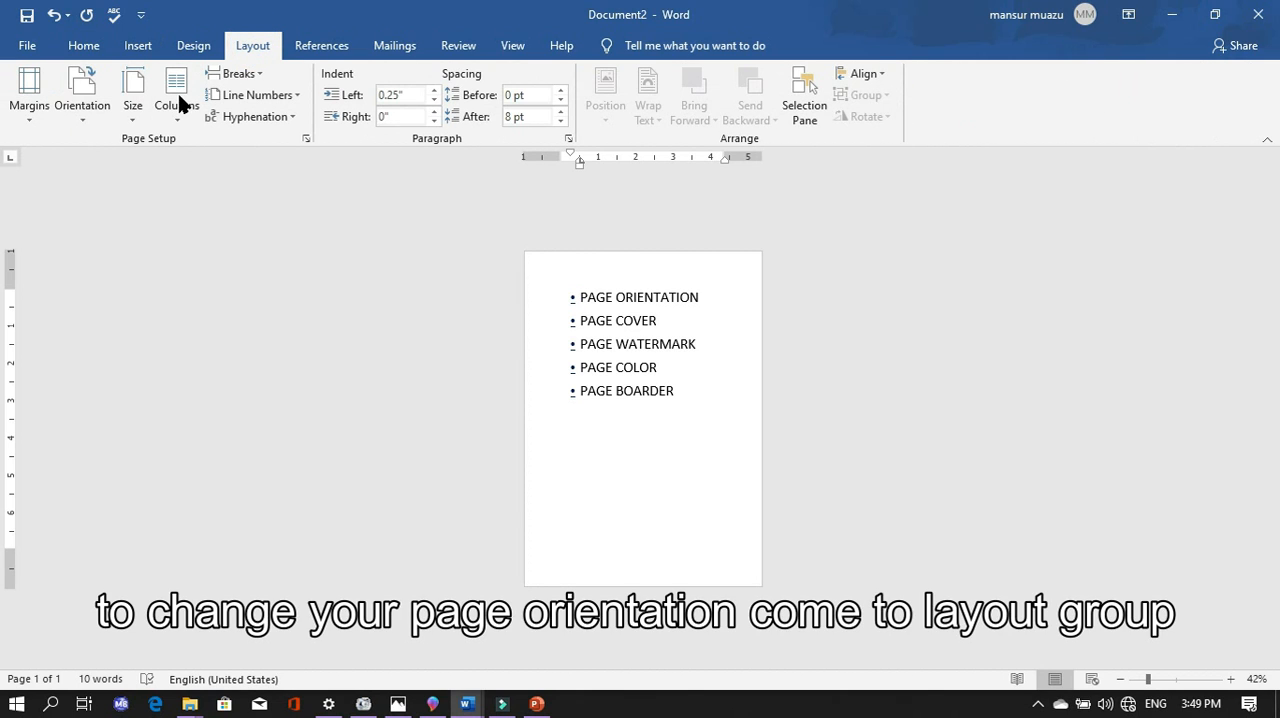
{"action": "left_click", "coordinate": [80, 108]}
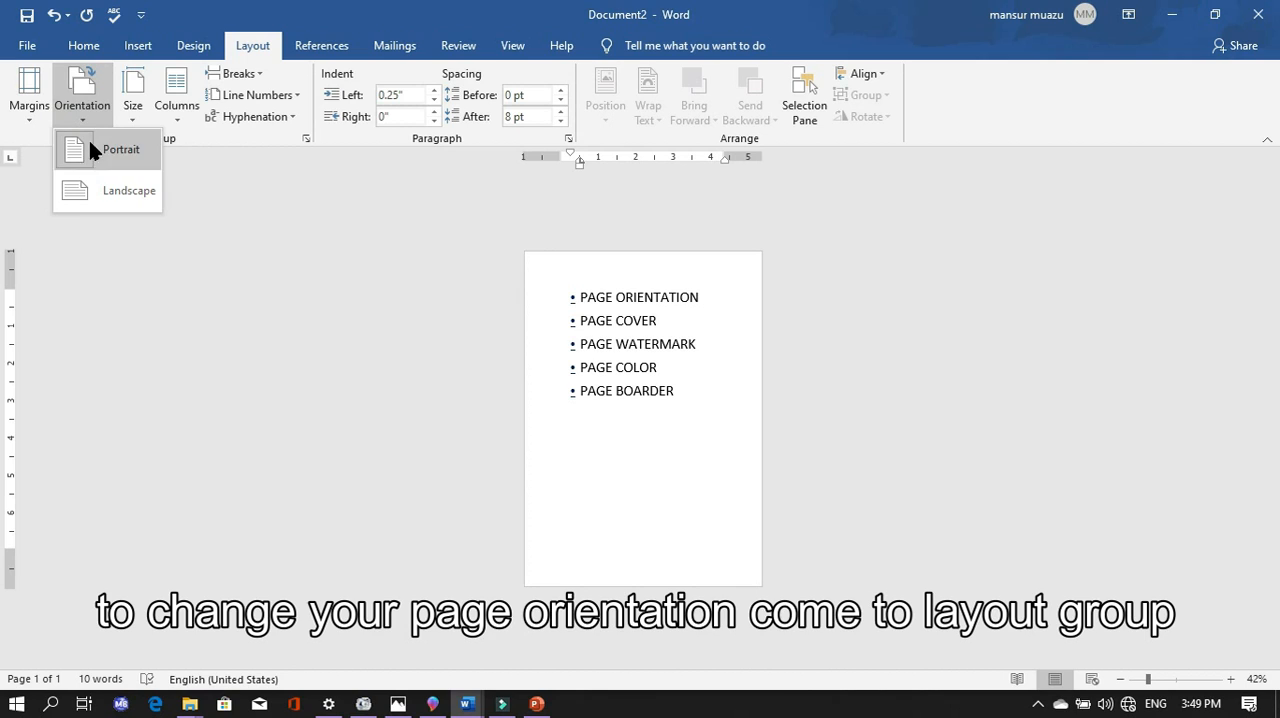
{"action": "left_click", "coordinate": [98, 188]}
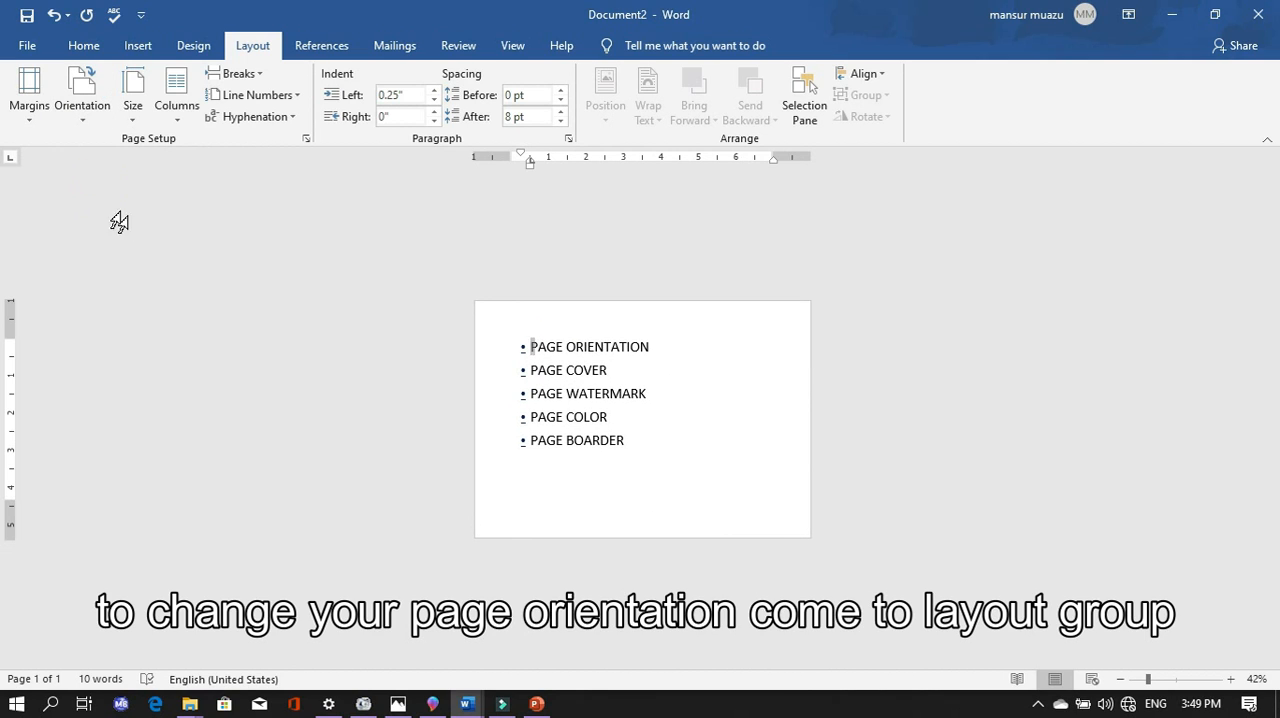
{"action": "left_click", "coordinate": [1175, 680]}
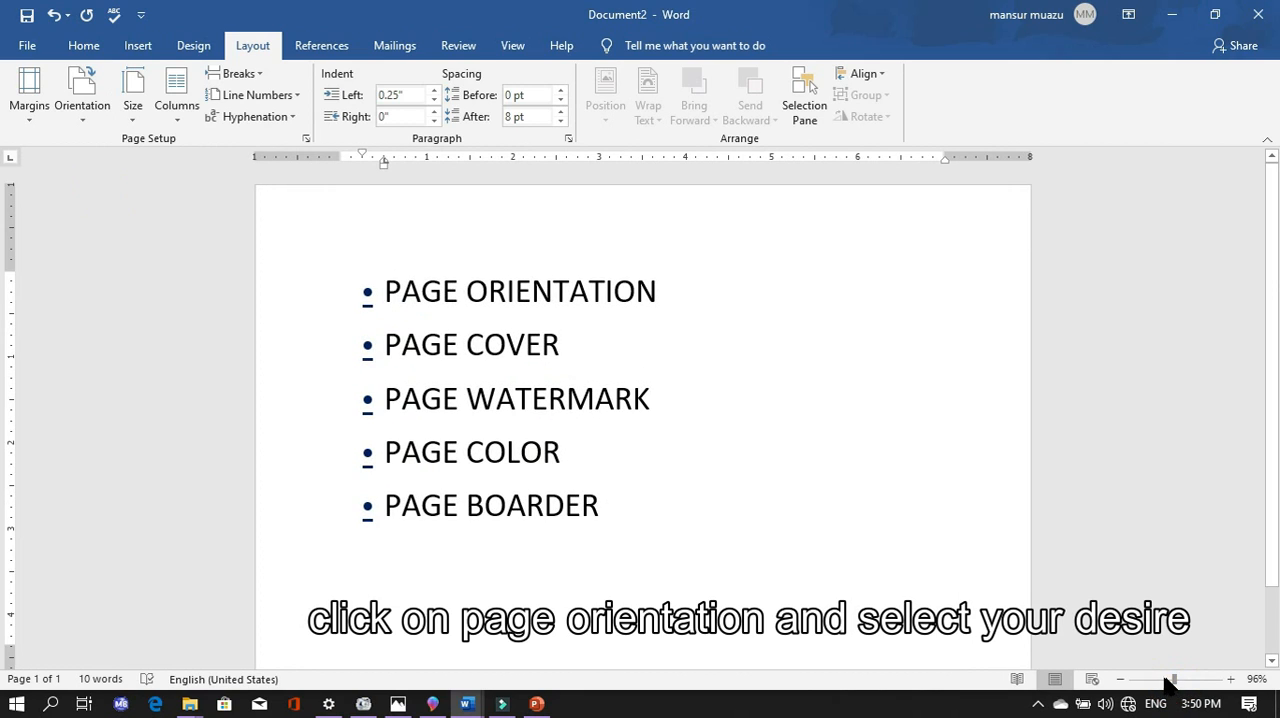
{"action": "left_click", "coordinate": [1152, 680]}
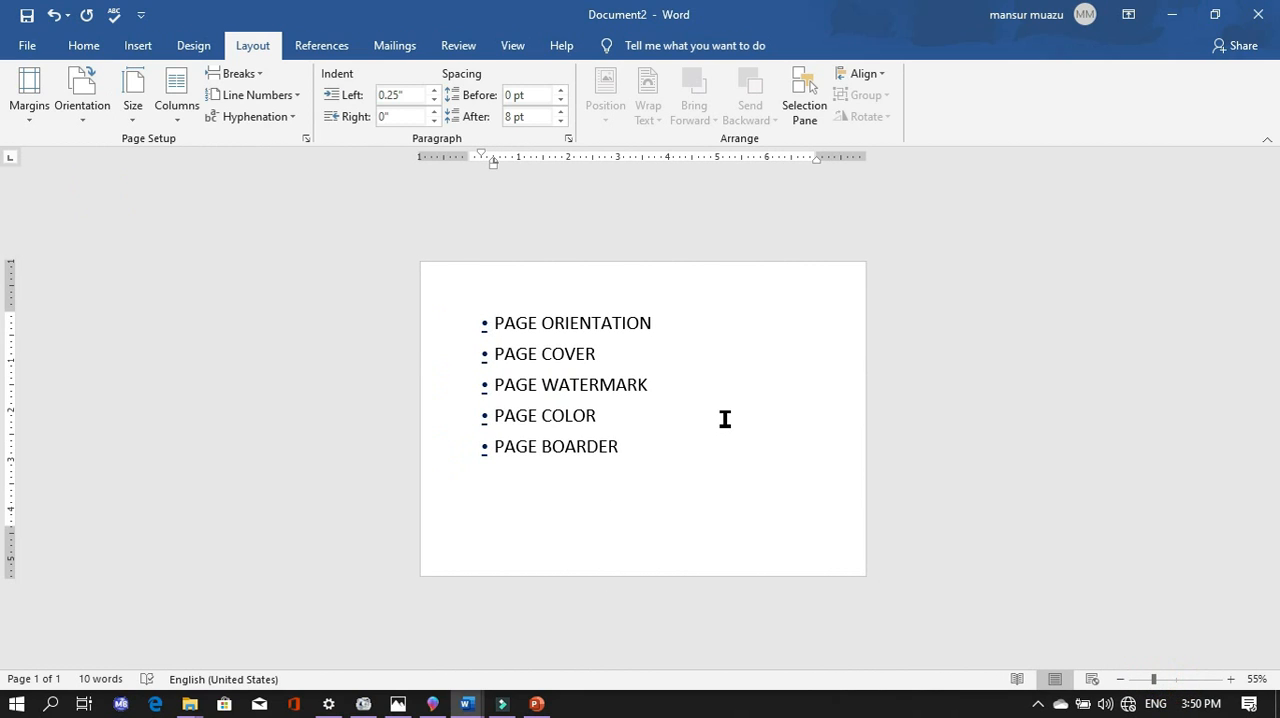
- Switch the page orientation to Portrait and return it to Landscape
{"action": "left_click", "coordinate": [84, 96]}
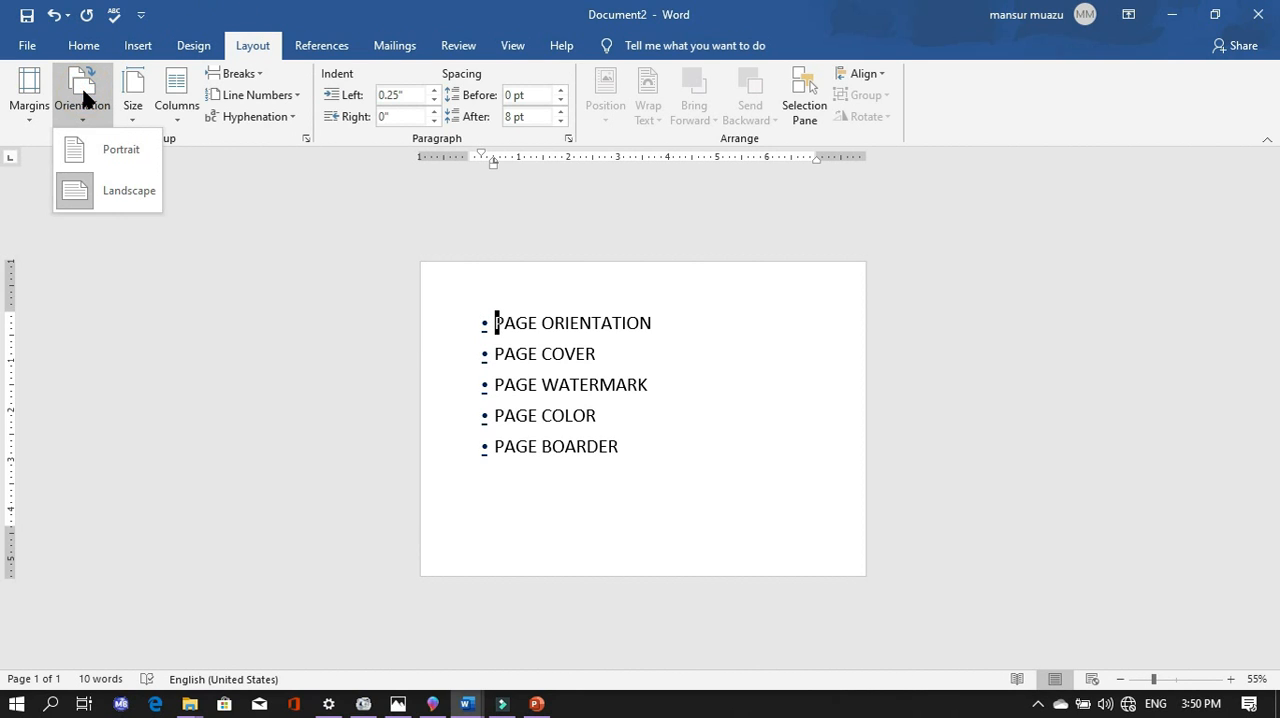
{"action": "left_click", "coordinate": [100, 160]}
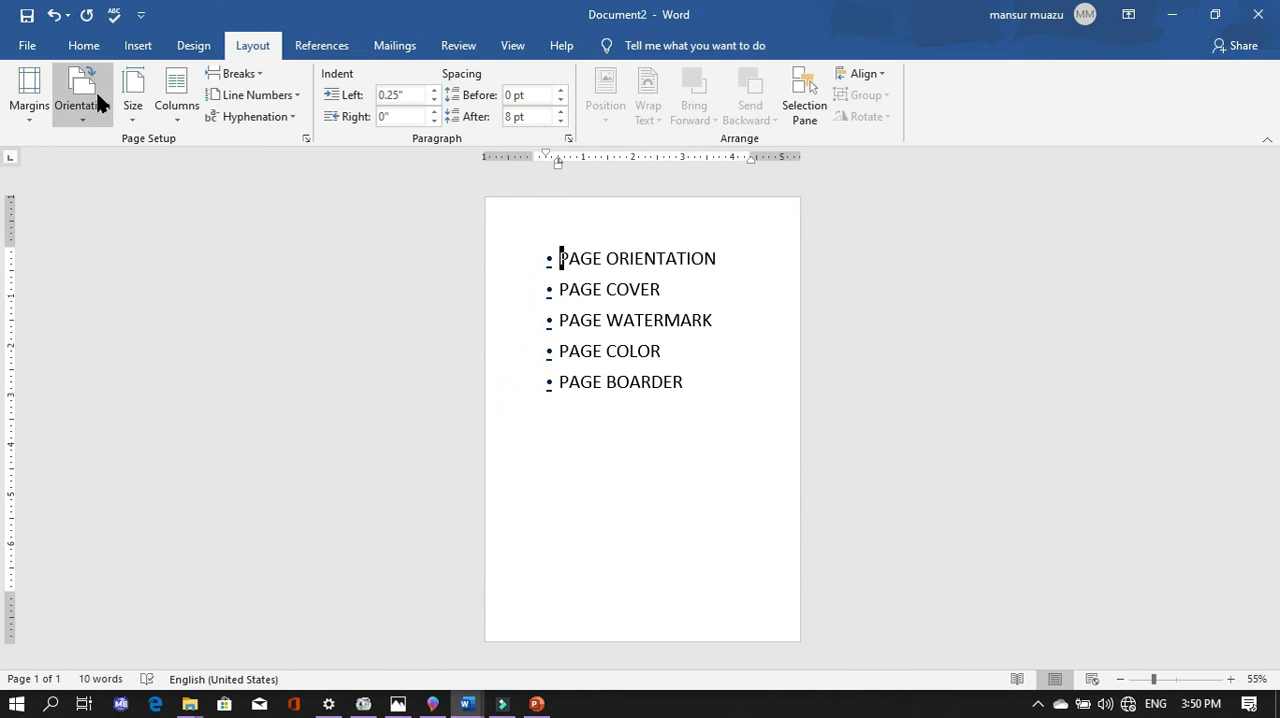
{"action": "left_click", "coordinate": [92, 108]}
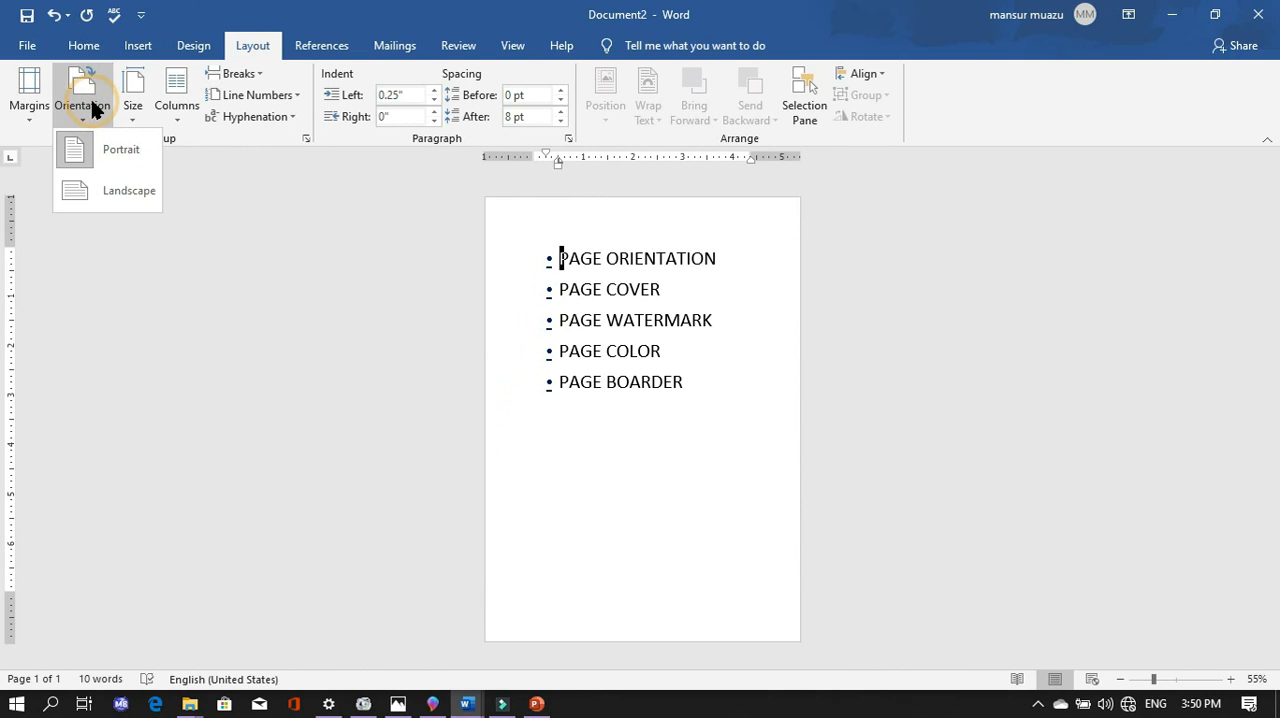
{"action": "left_click", "coordinate": [102, 187]}
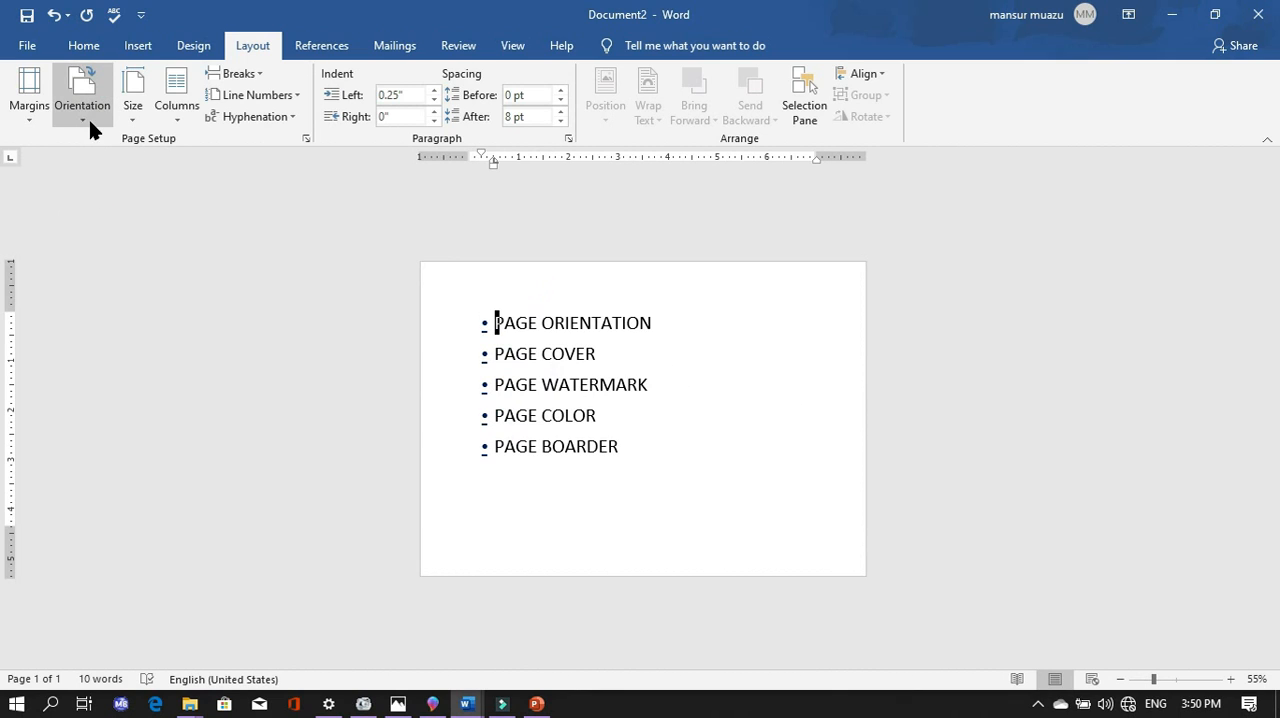
{"action": "left_click", "coordinate": [90, 88]}
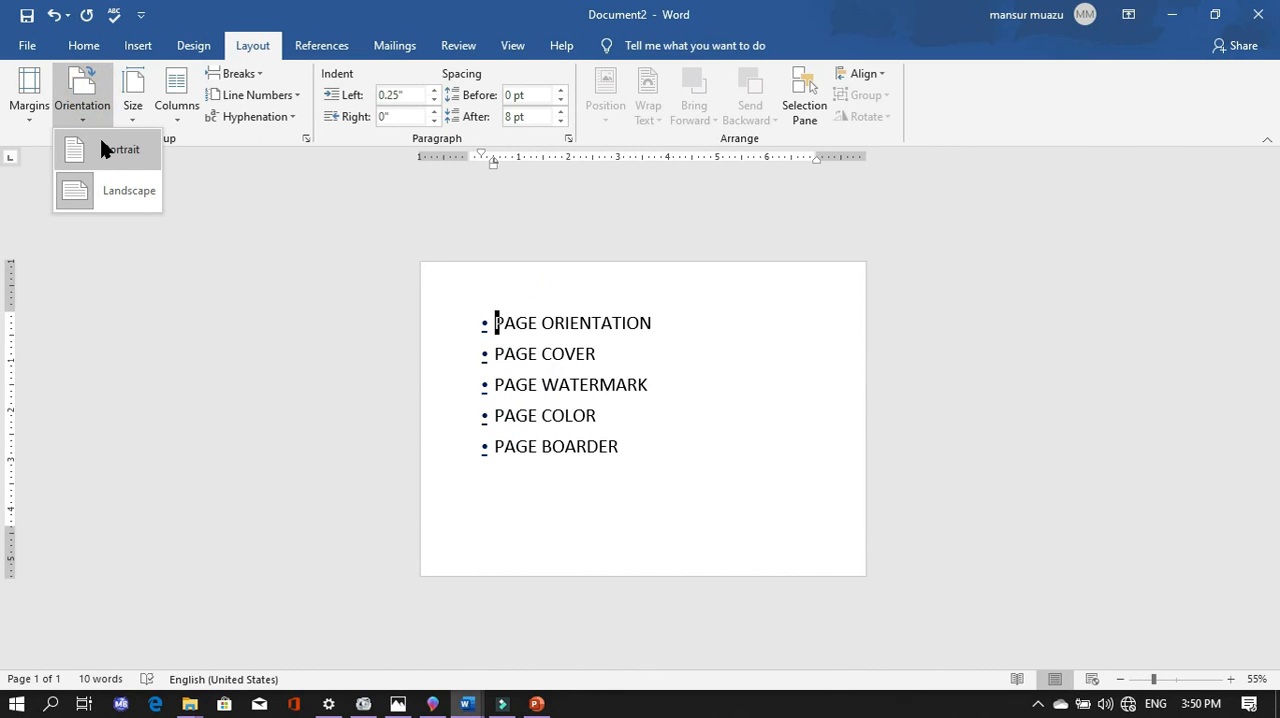
{"action": "left_click", "coordinate": [221, 250]}
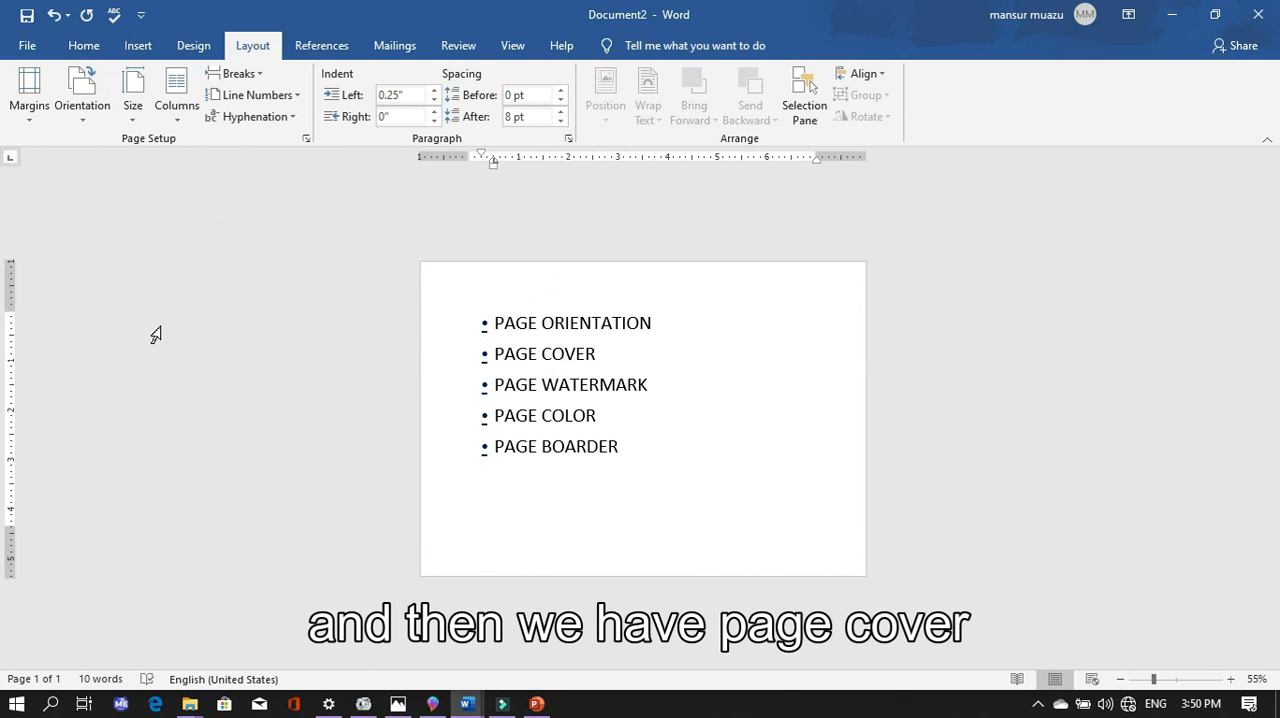
- Browse the built-in cover page designs and insert the Banded cover page
{"action": "left_click", "coordinate": [147, 55]}
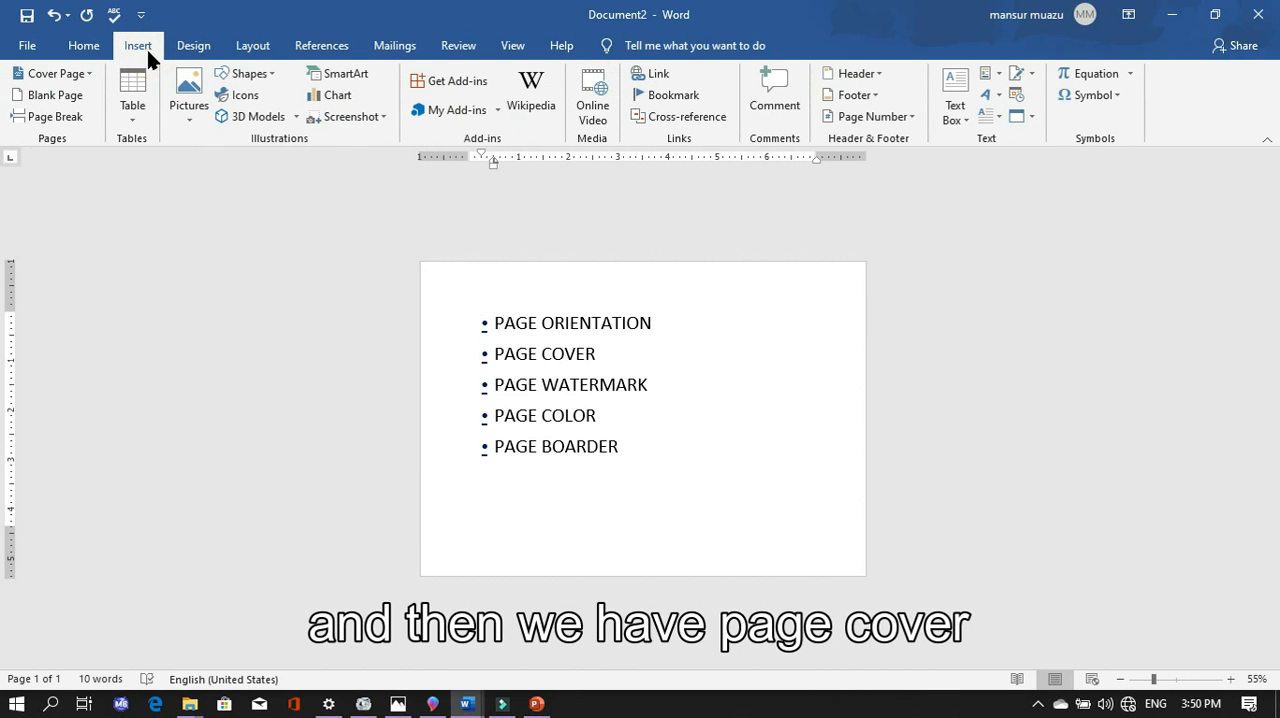
{"action": "left_click", "coordinate": [63, 77]}
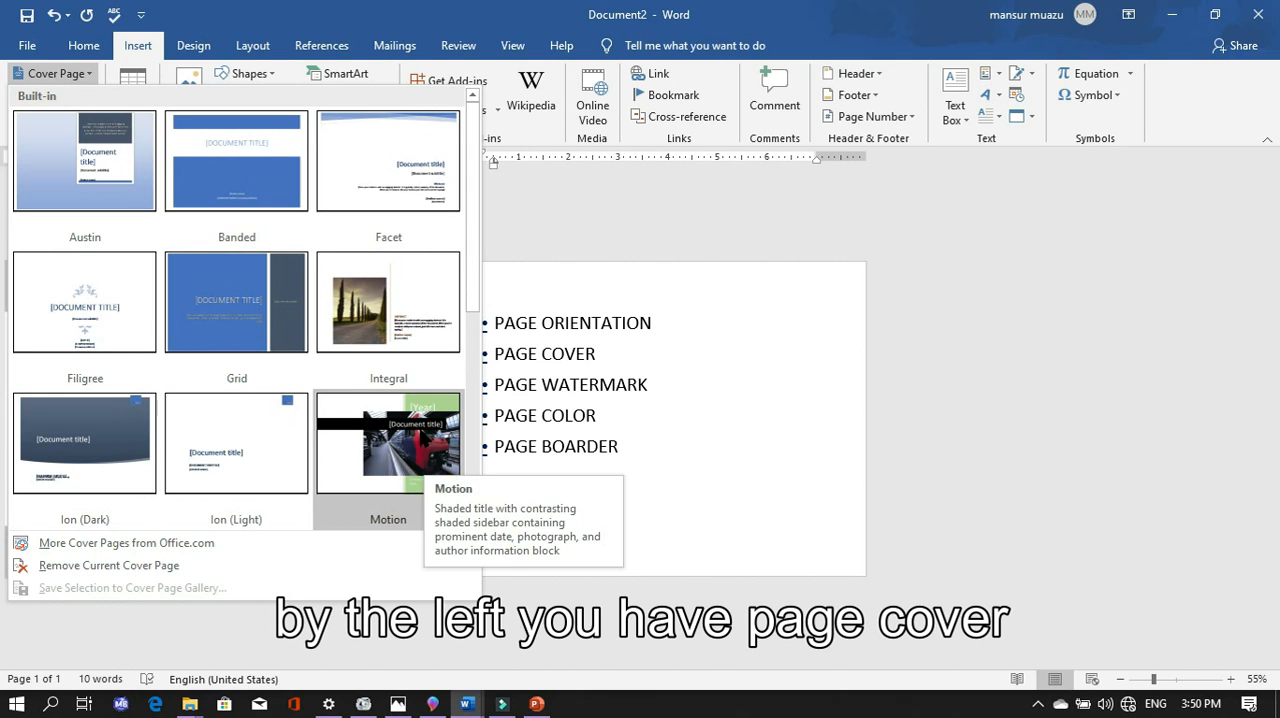
{"action": "scroll", "coordinate": [332, 372], "scroll_direction": "down", "scroll_amount": 3}
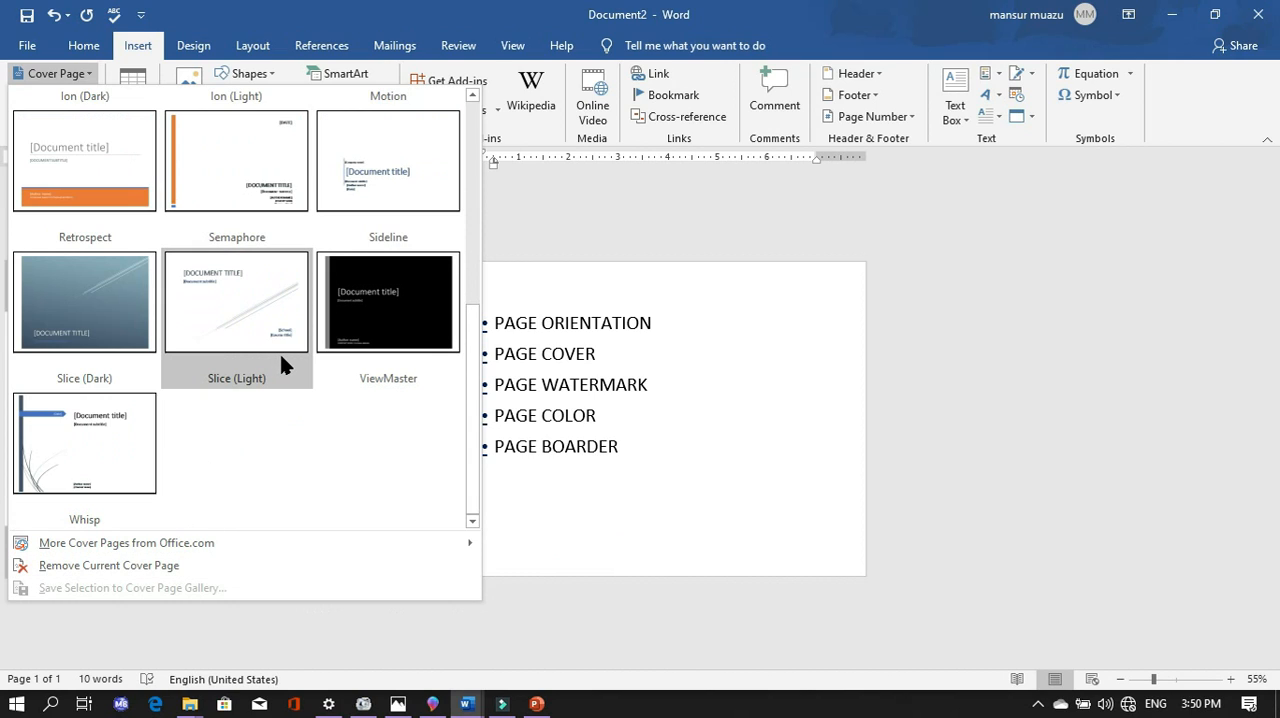
{"action": "left_click", "coordinate": [472, 95]}
{"action": "left_click", "coordinate": [472, 95]}
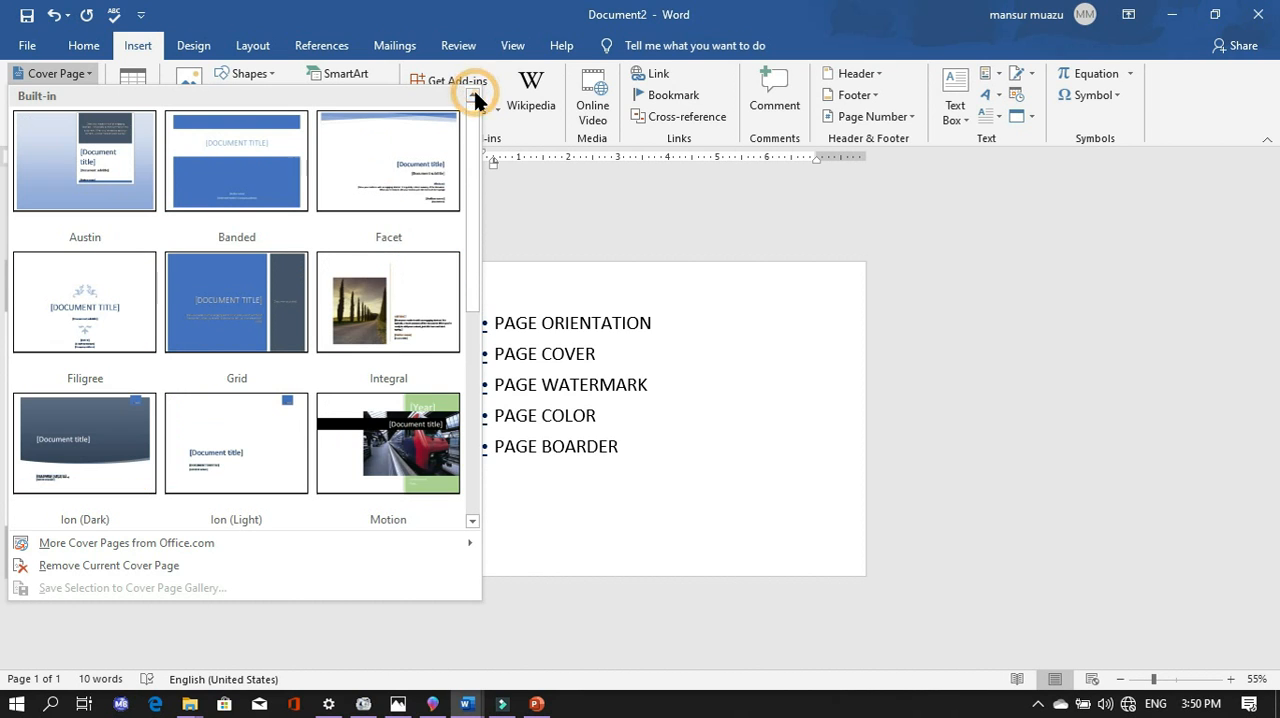
{"action": "scroll", "coordinate": [160, 411], "scroll_direction": "down", "scroll_amount": 3}
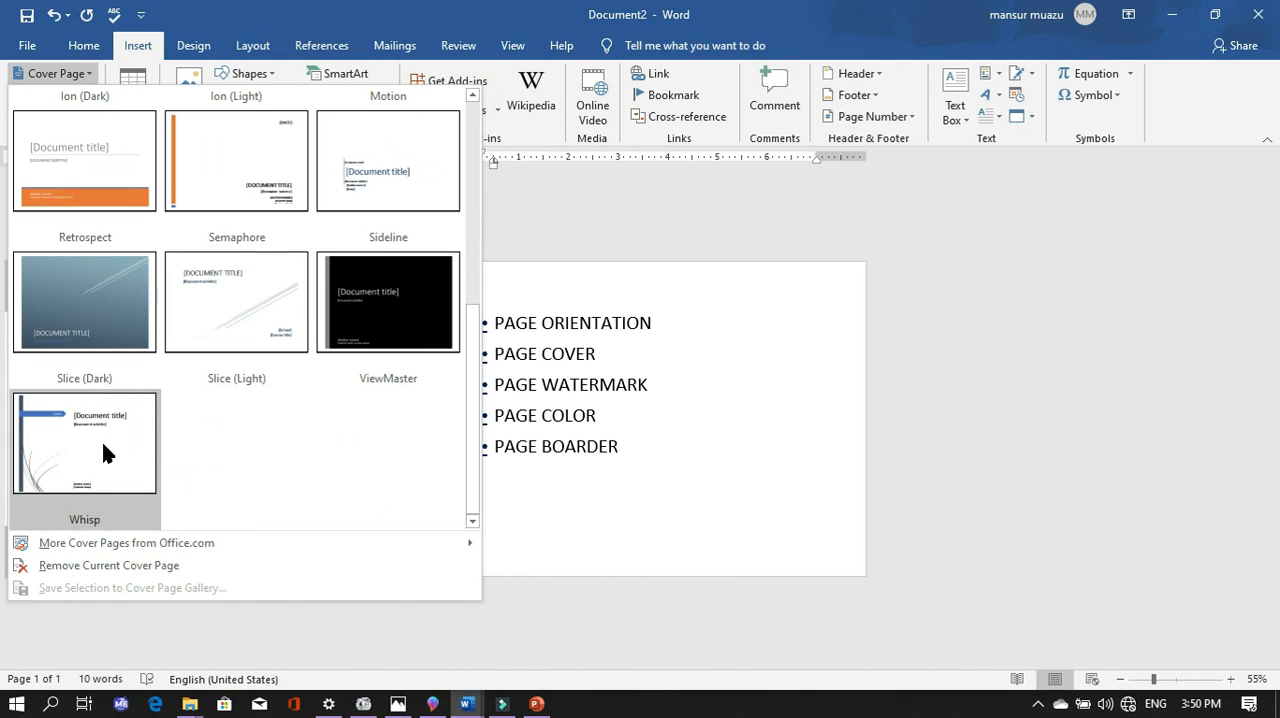
{"action": "scroll", "coordinate": [215, 420], "scroll_direction": "up", "scroll_amount": 3}
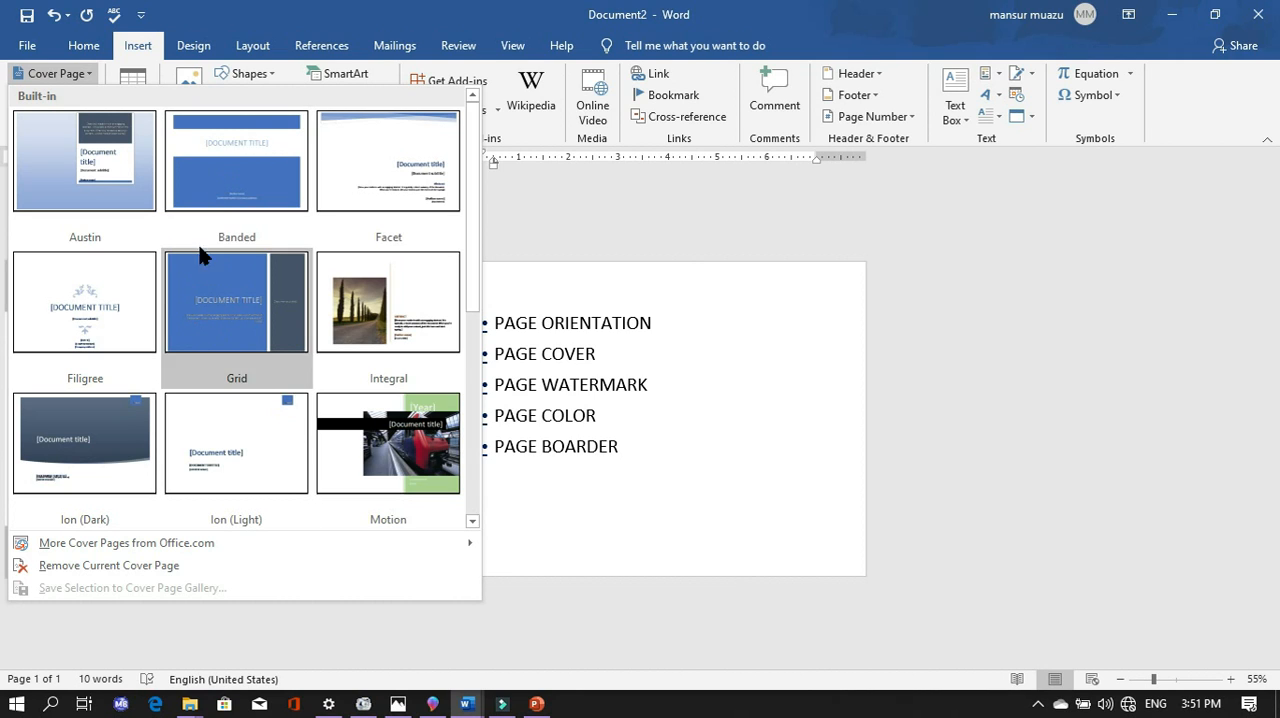
{"action": "left_click", "coordinate": [268, 152]}
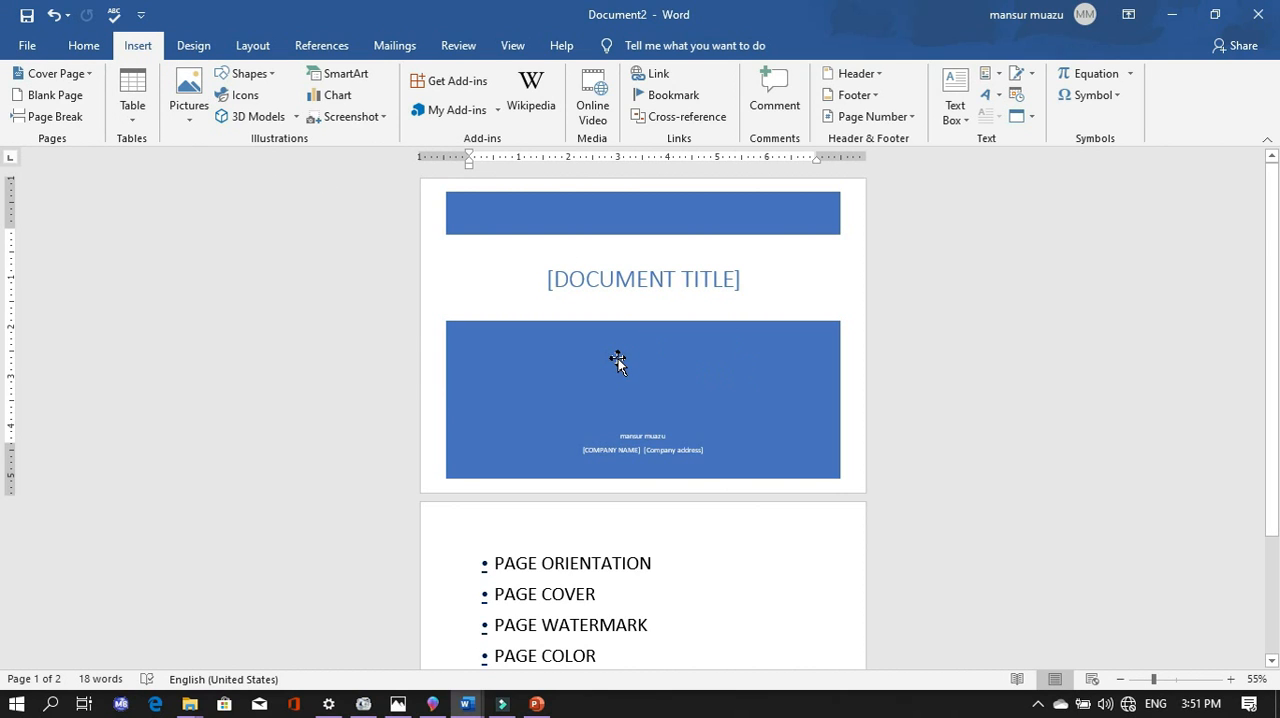
- Remove the current cover page and insert the Banded design again
{"action": "left_click", "coordinate": [60, 78]}
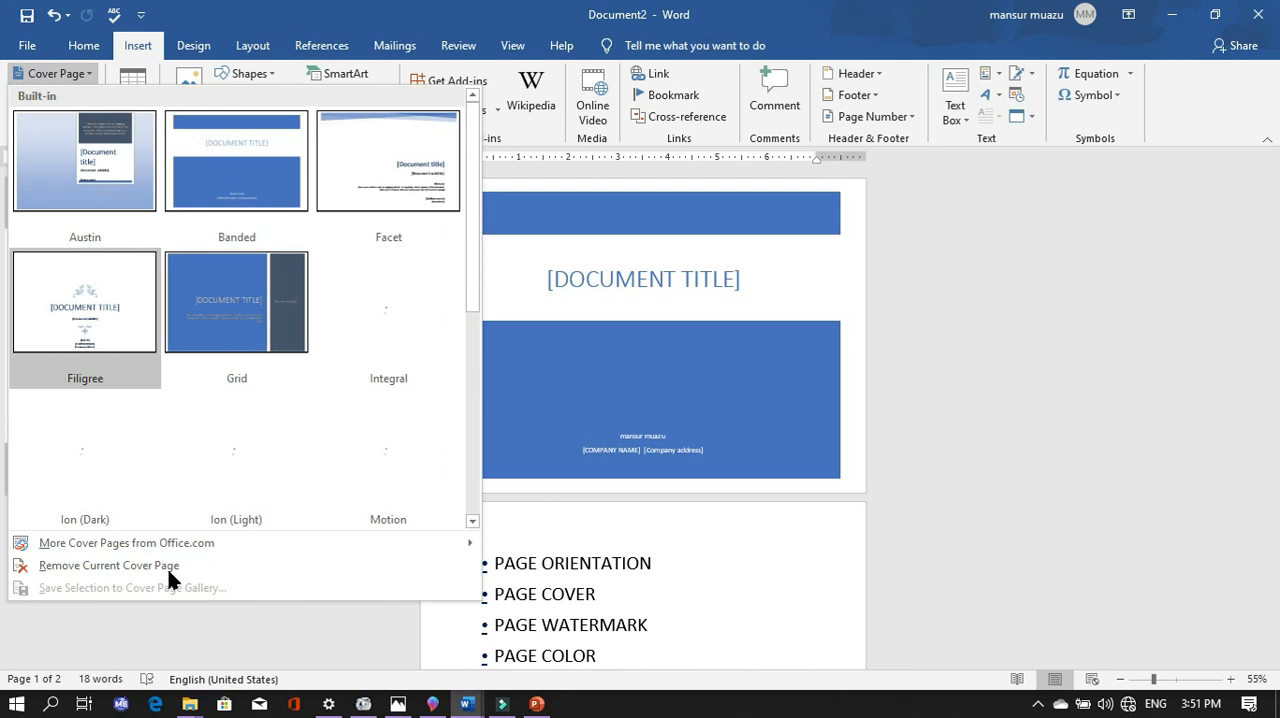
{"action": "left_click", "coordinate": [130, 567]}
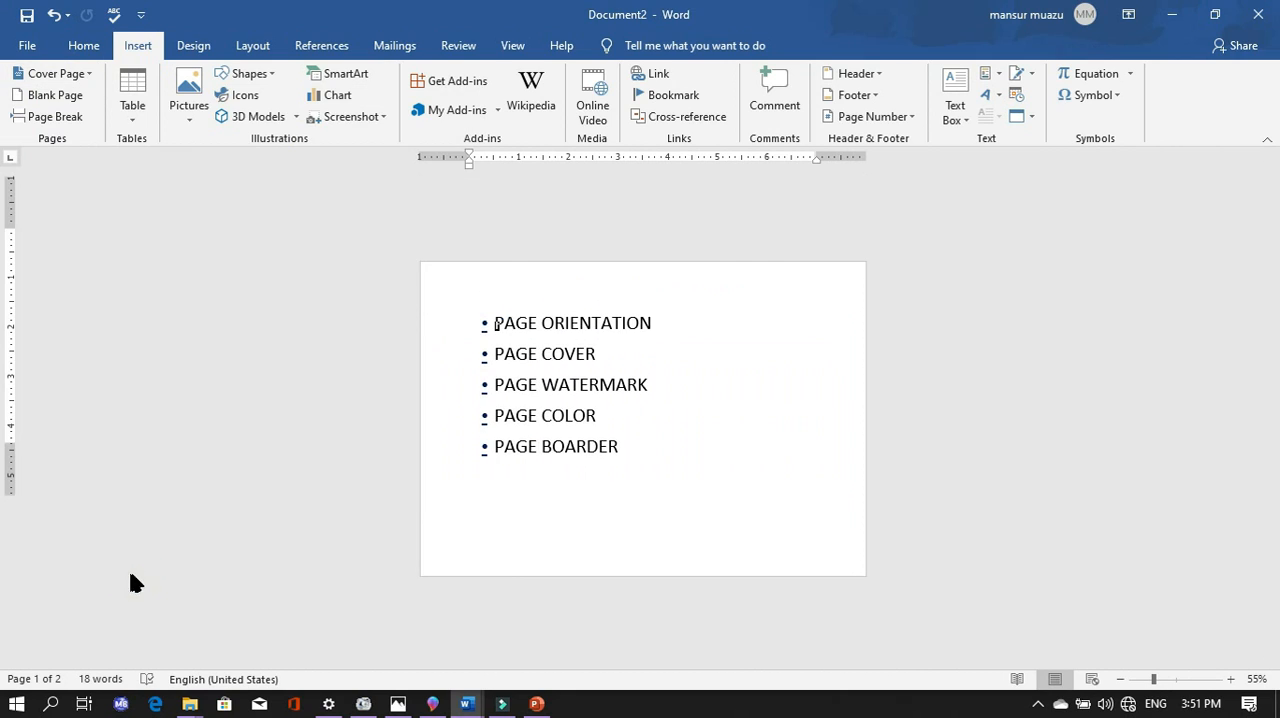
{"action": "left_click", "coordinate": [80, 76]}
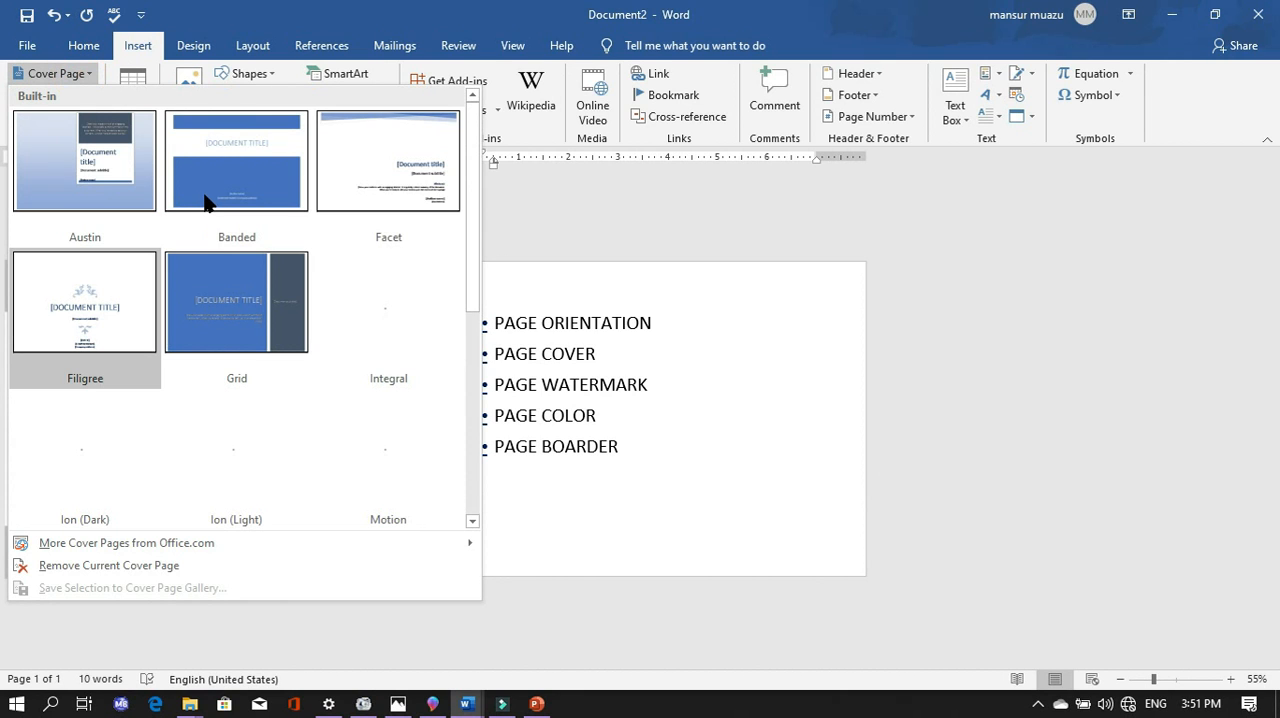
{"action": "left_click", "coordinate": [204, 202]}
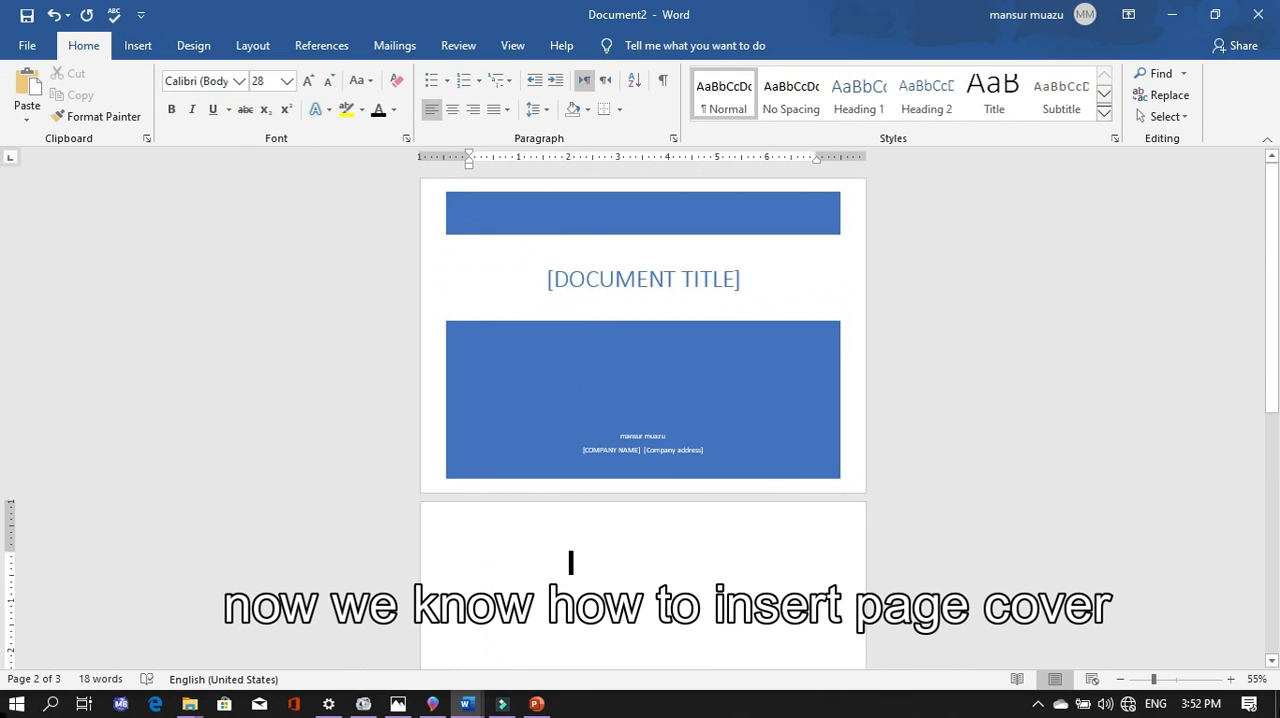
- Clear the document title placeholder on the cover page
{"action": "left_click", "coordinate": [1176, 681]}
{"action": "scroll", "coordinate": [1100, 462], "scroll_direction": "up", "scroll_amount": 3}
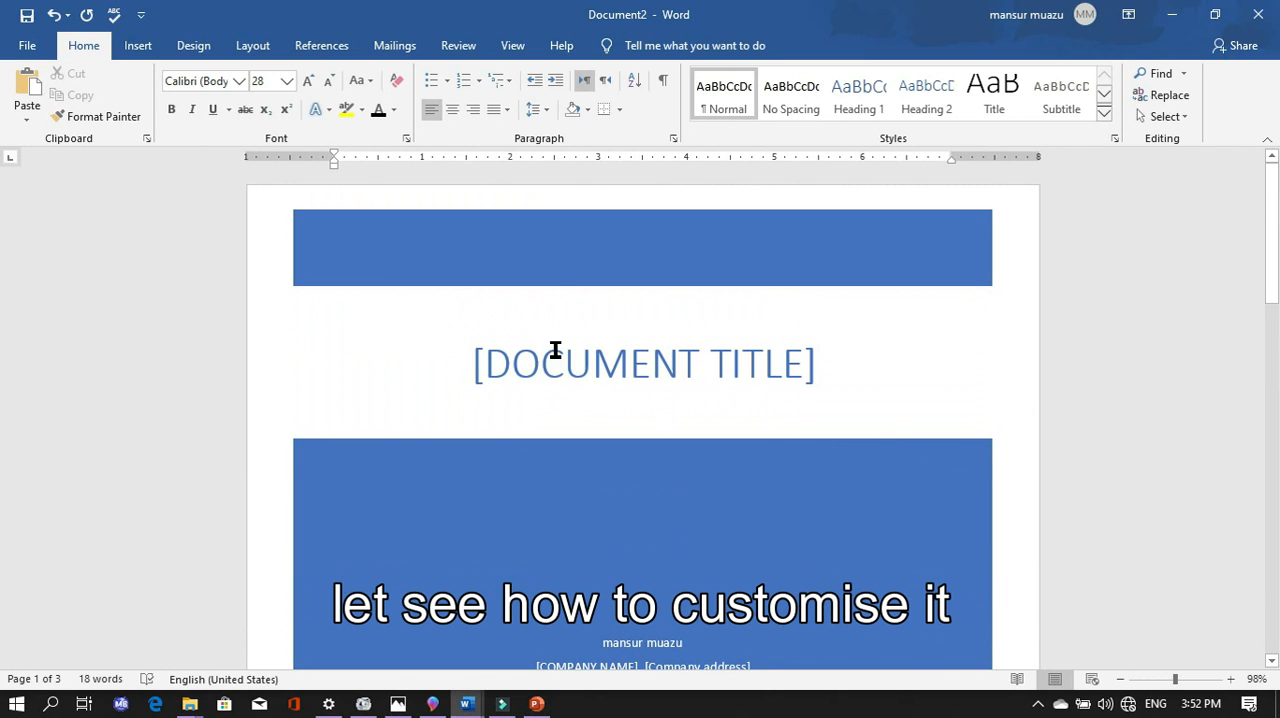
{"action": "left_click", "coordinate": [762, 367]}
{"action": "left_click", "coordinate": [786, 365]}
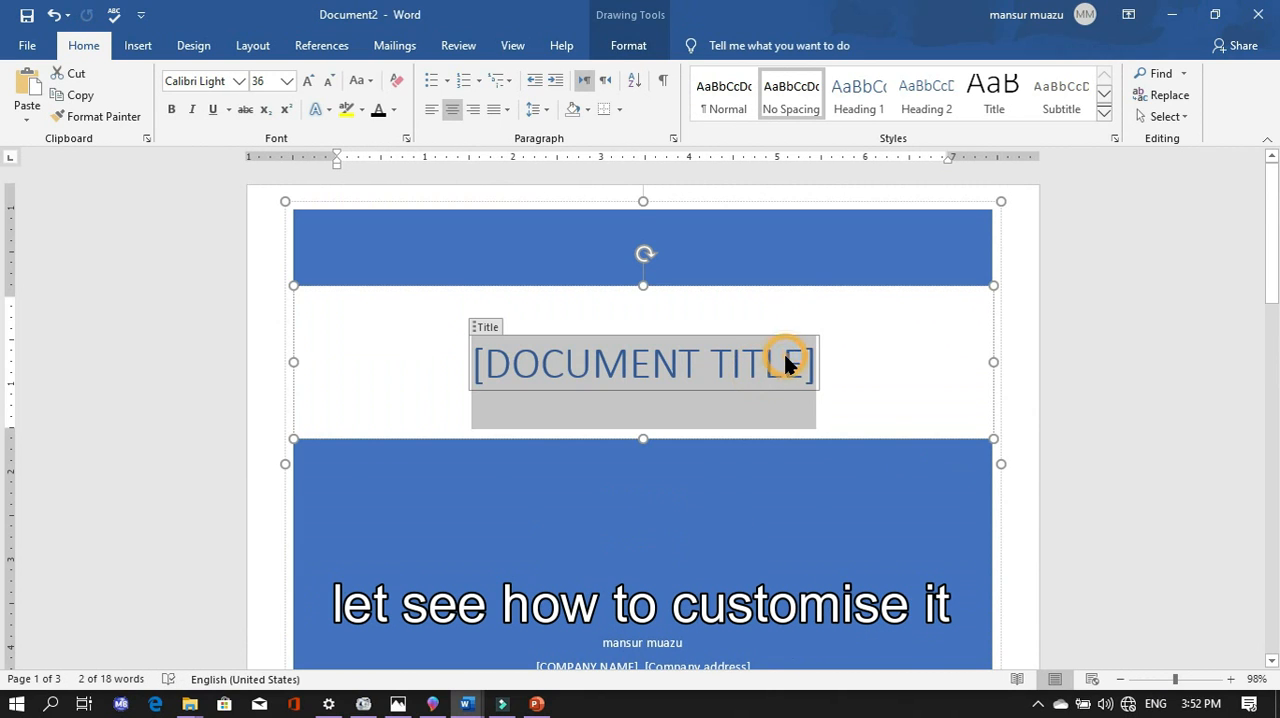
{"action": "left_click", "coordinate": [786, 365]}
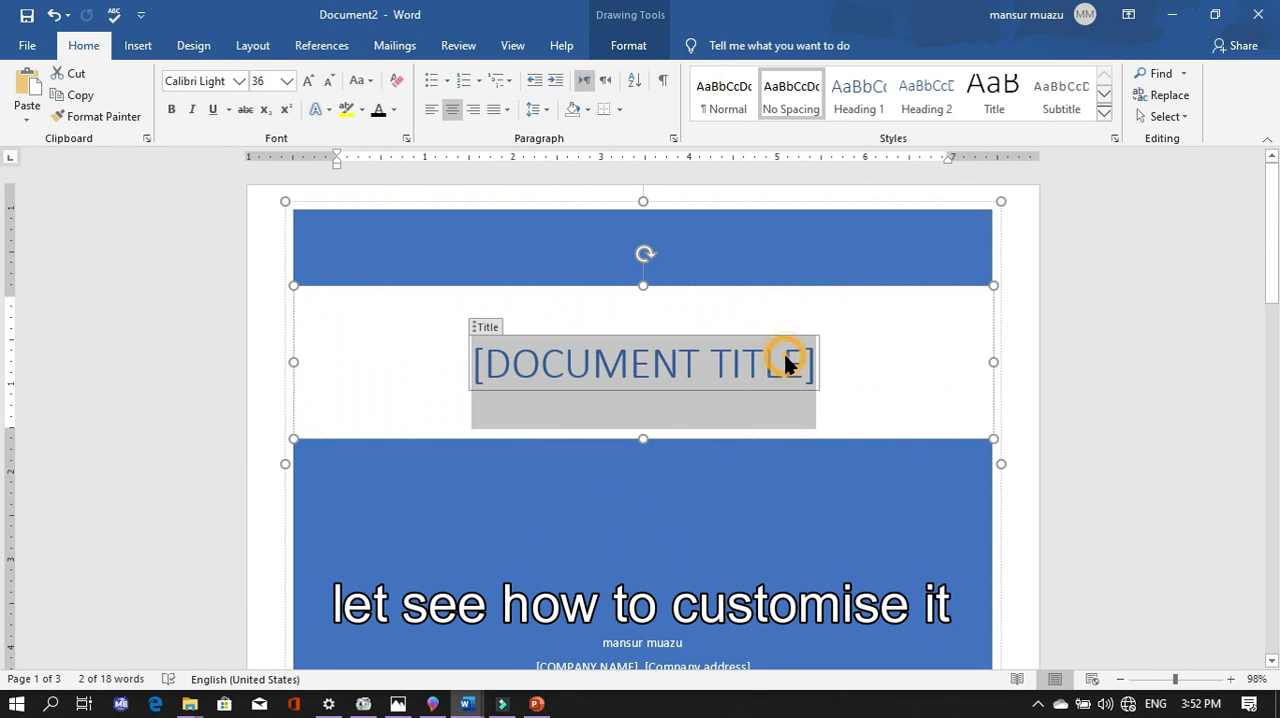
{"action": "left_click", "coordinate": [714, 357]}
{"action": "type", "text": "OT"}
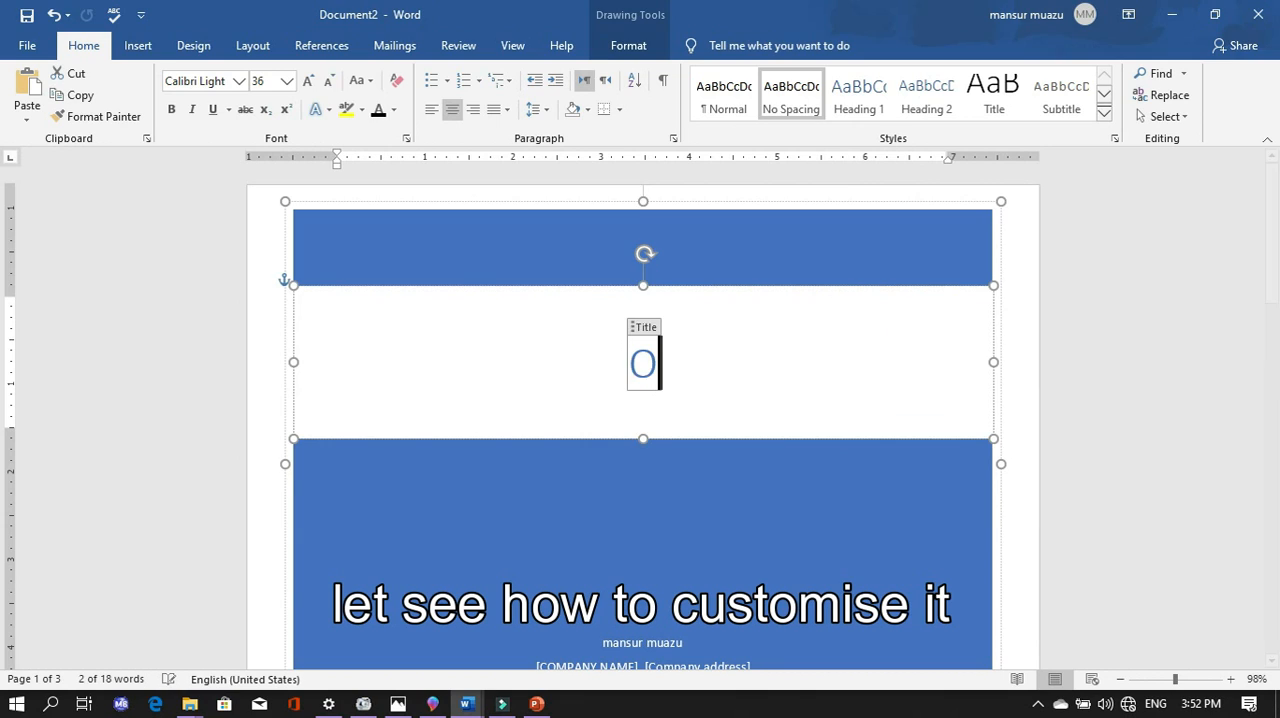
{"action": "key", "text": "BackSpace"}
{"action": "key", "text": "BackSpace"}
{"action": "key", "text": "BackSpace"}
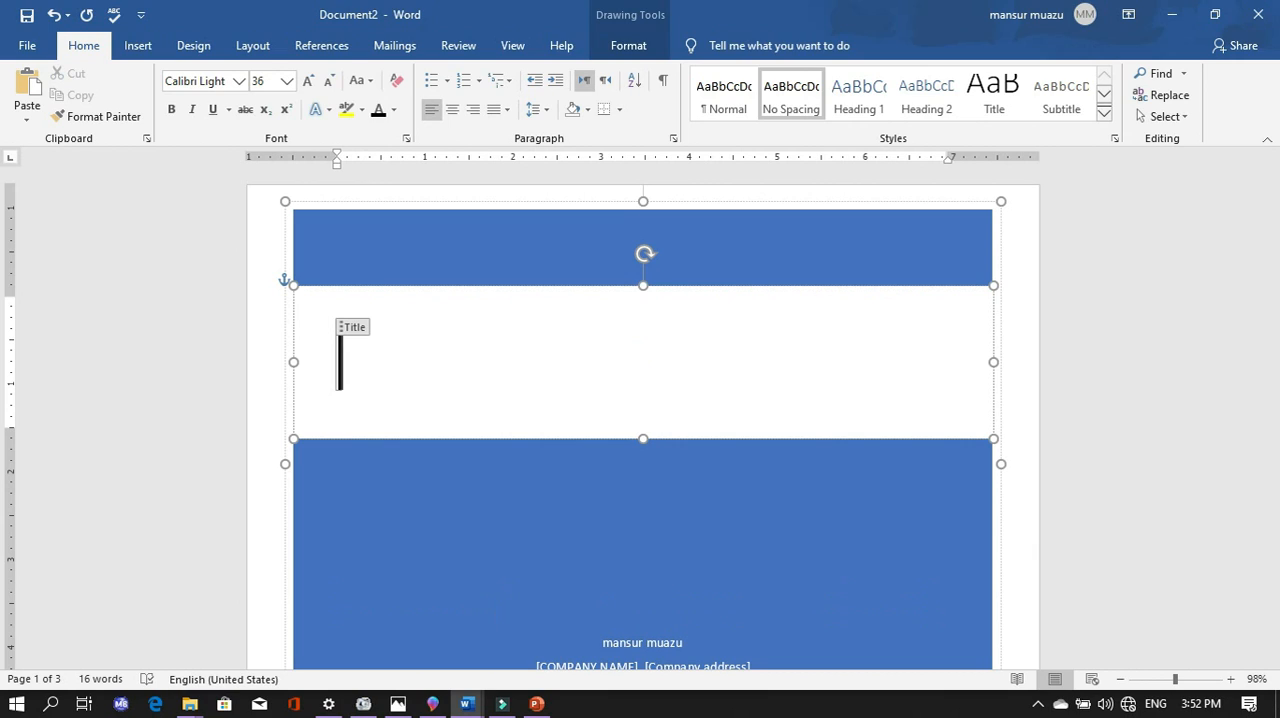
- Enter "THIS IS MY PAGE COVER" as the cover page title
{"action": "type", "text": "THIS"}
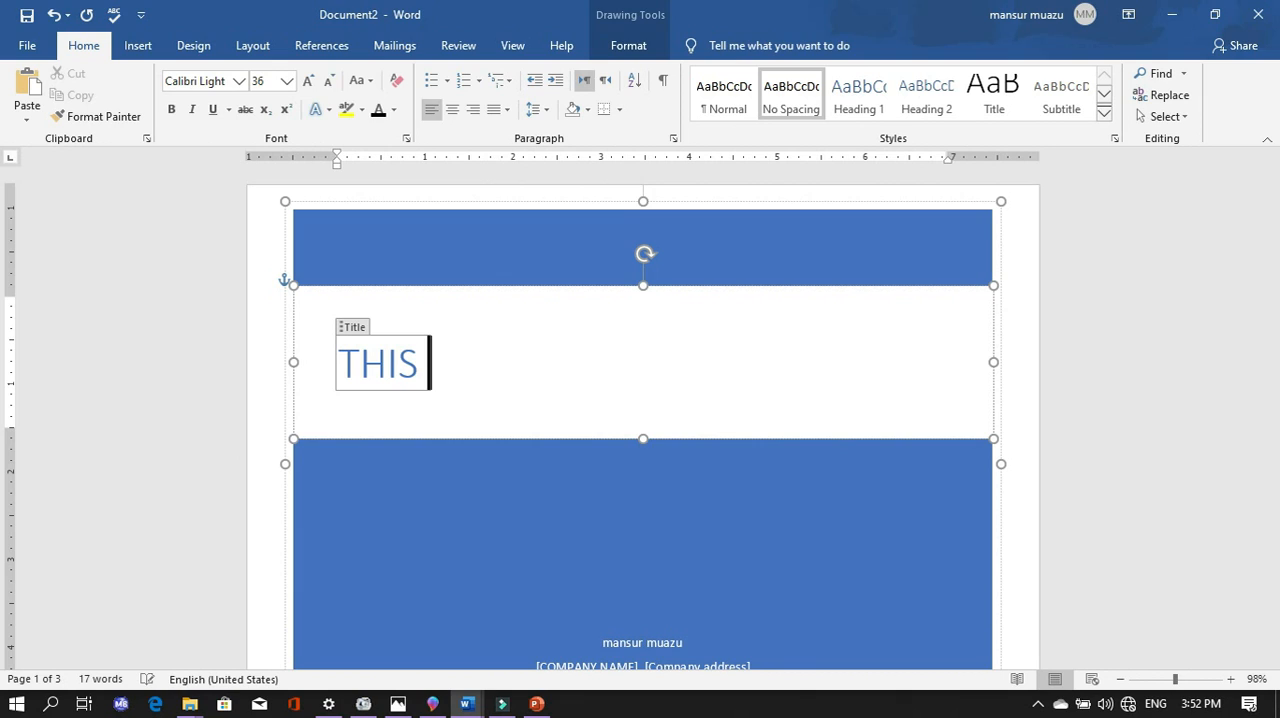
{"action": "type", "text": " IS MY"}
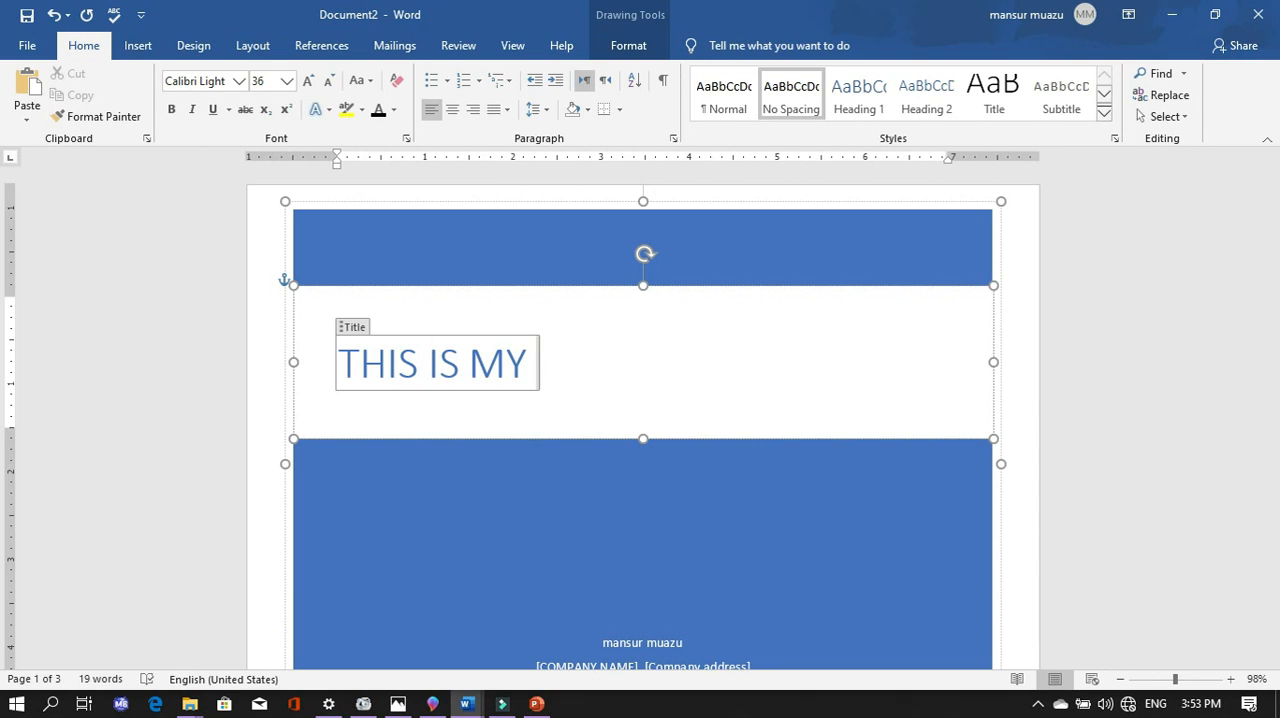
{"action": "type", "text": " PAGE "}
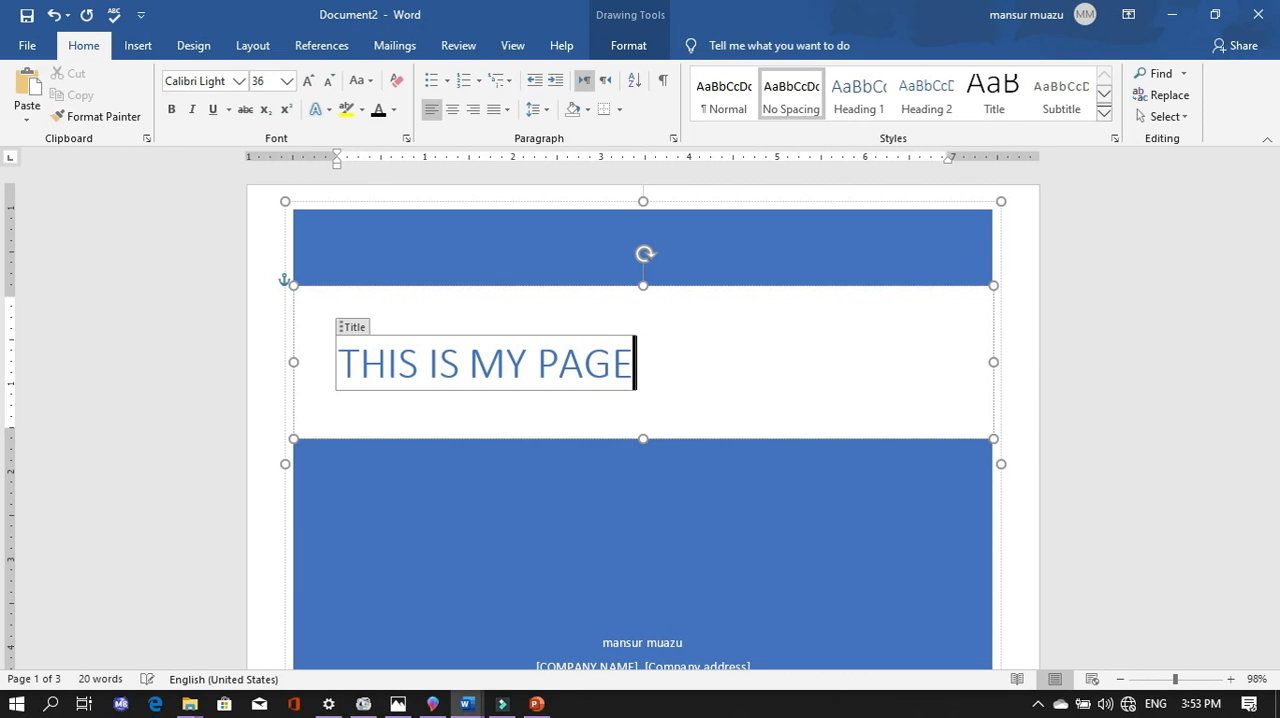
{"action": "type", "text": "COVE"}
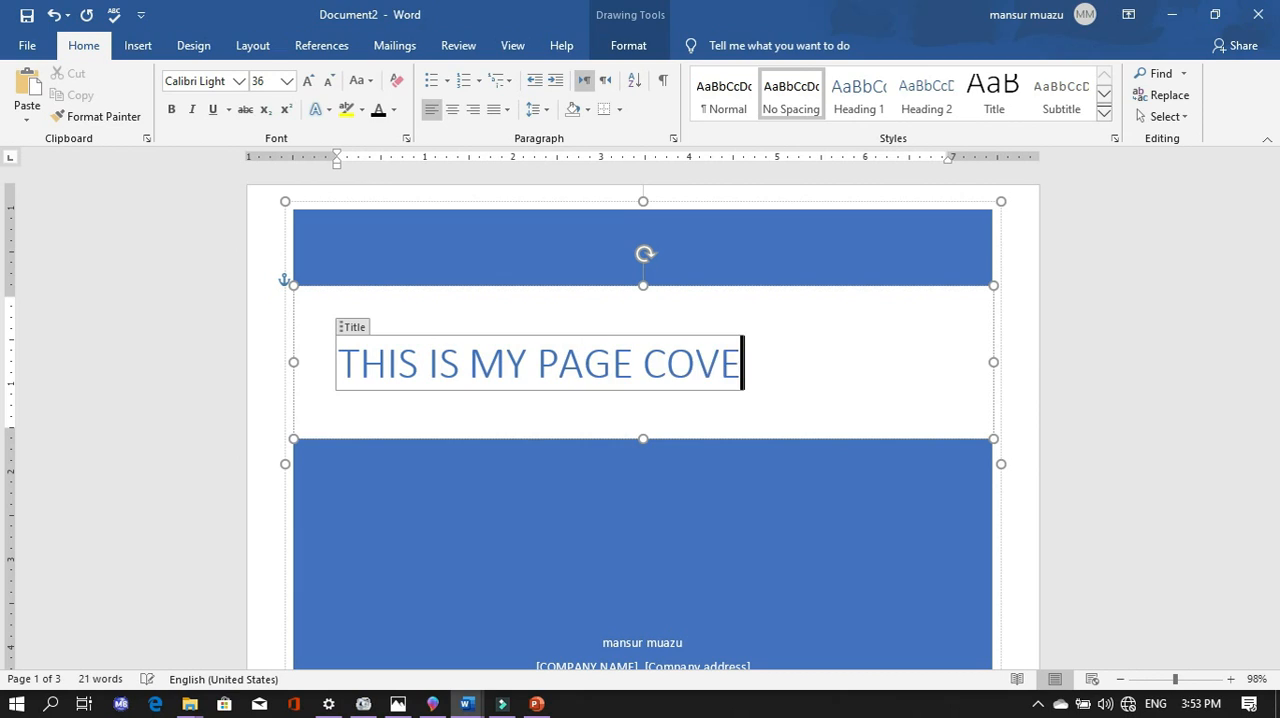
{"action": "type", "text": "TR"}
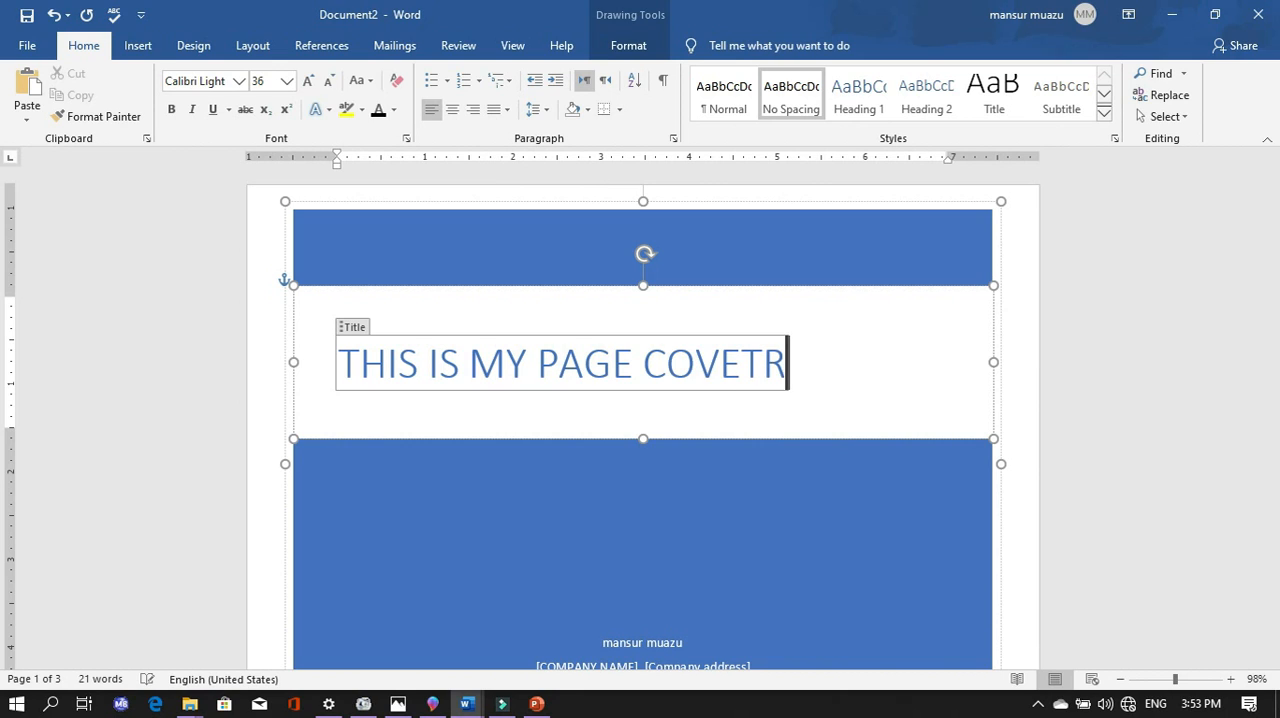
{"action": "key", "text": "BackSpace"}
{"action": "key", "text": "BackSpace"}
{"action": "type", "text": "R"}
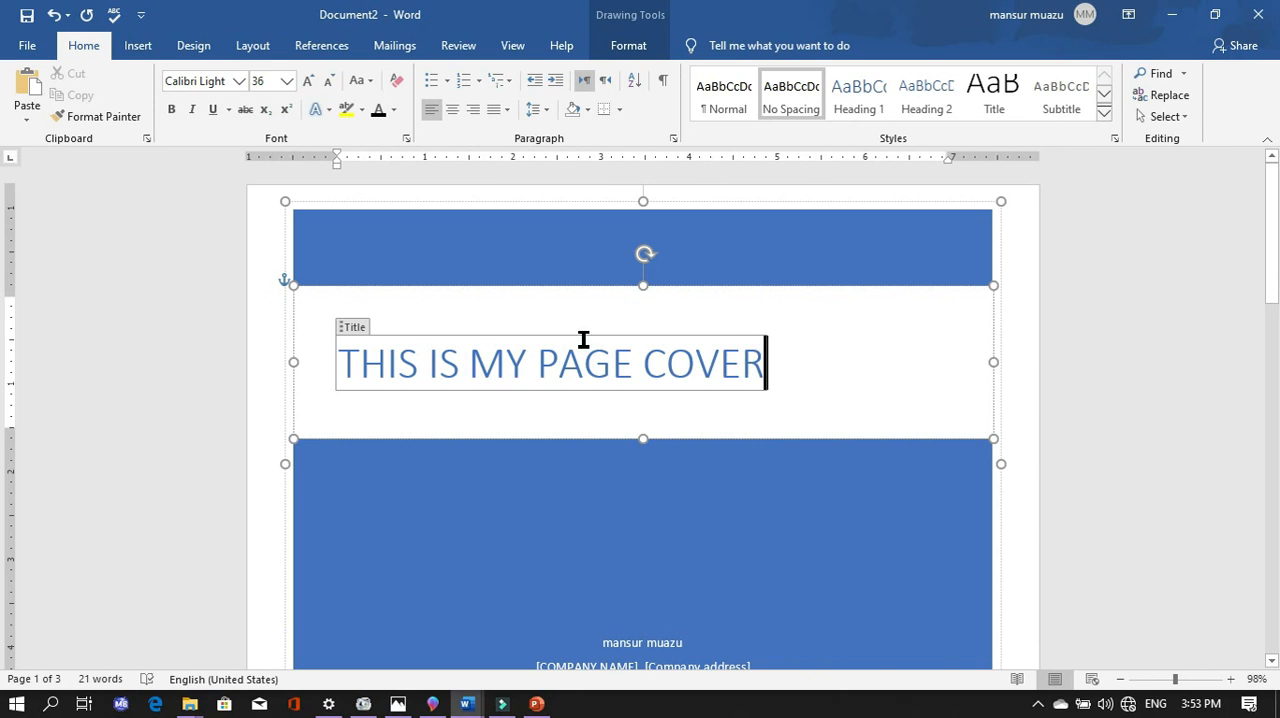
- Indent the cover page title with leading spaces so that it sits closer to the middle of the page
{"action": "left_click", "coordinate": [423, 306]}
{"action": "left_click", "coordinate": [423, 251]}
{"action": "left_click_drag", "start_coordinate": [354, 326], "coordinate": [485, 318]}
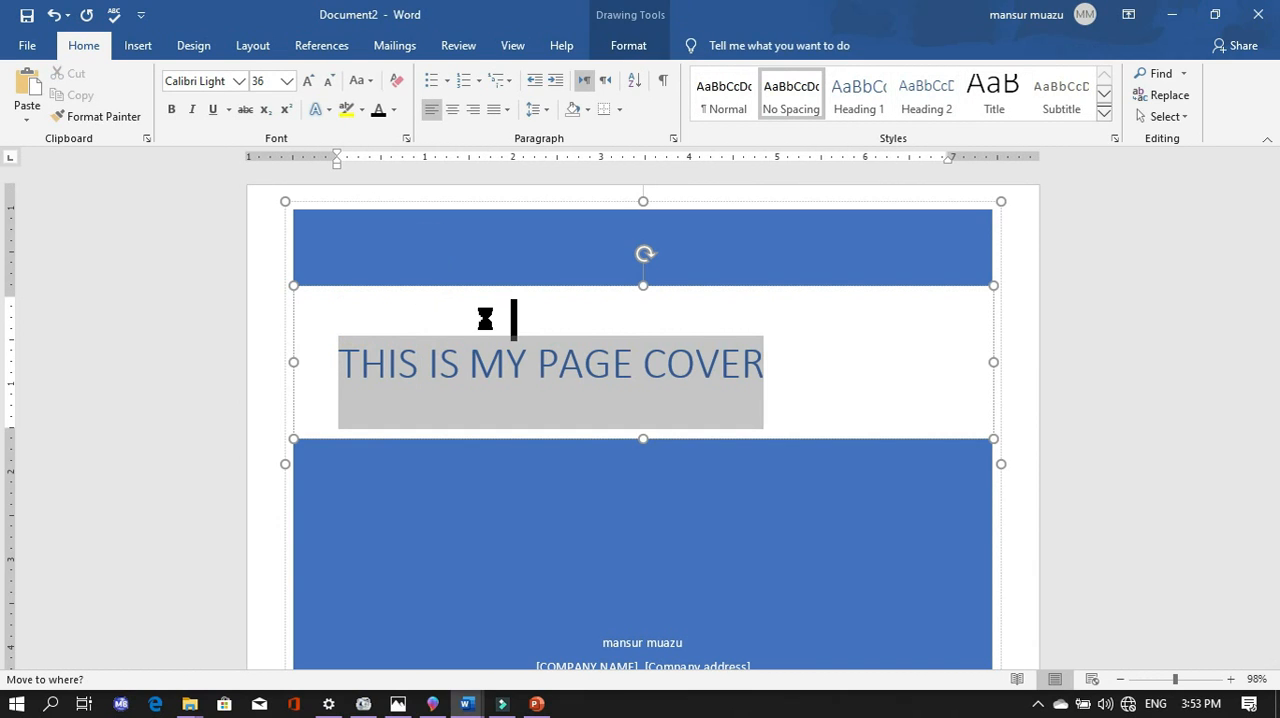
{"action": "key", "text": "ctrl+z"}
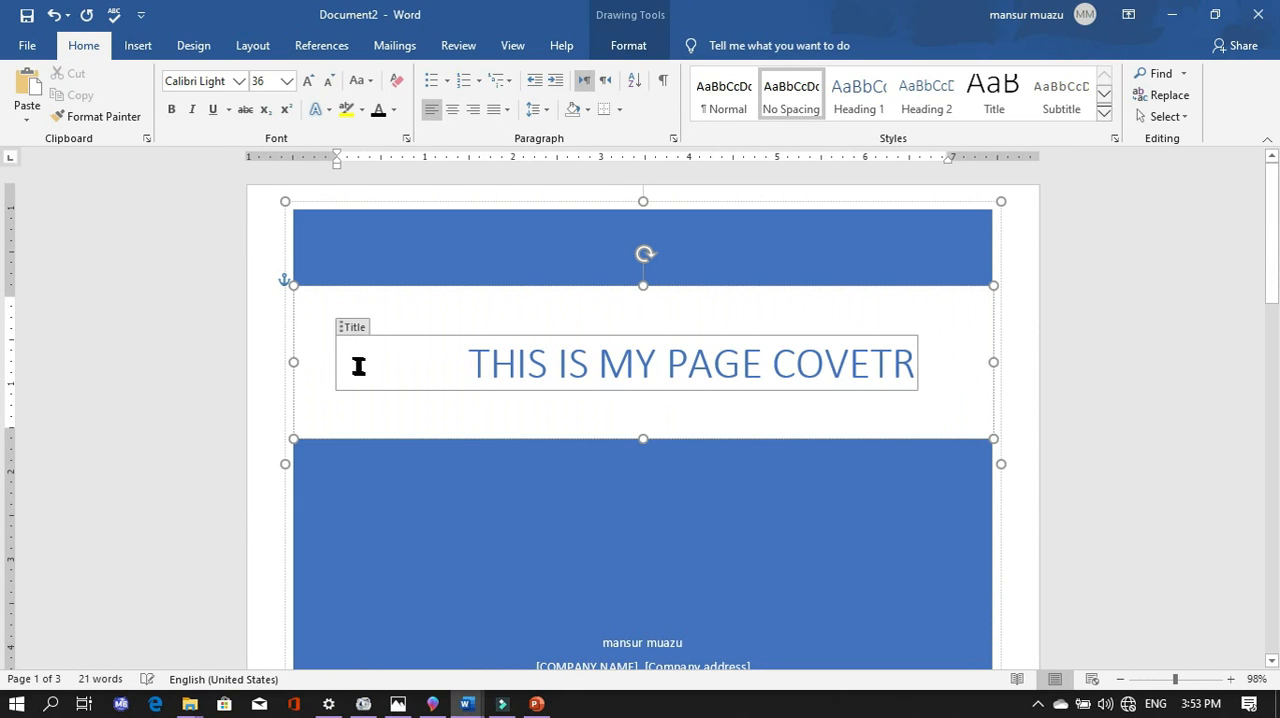
{"action": "key", "text": "BackSpace"}
{"action": "key", "text": "BackSpace"}
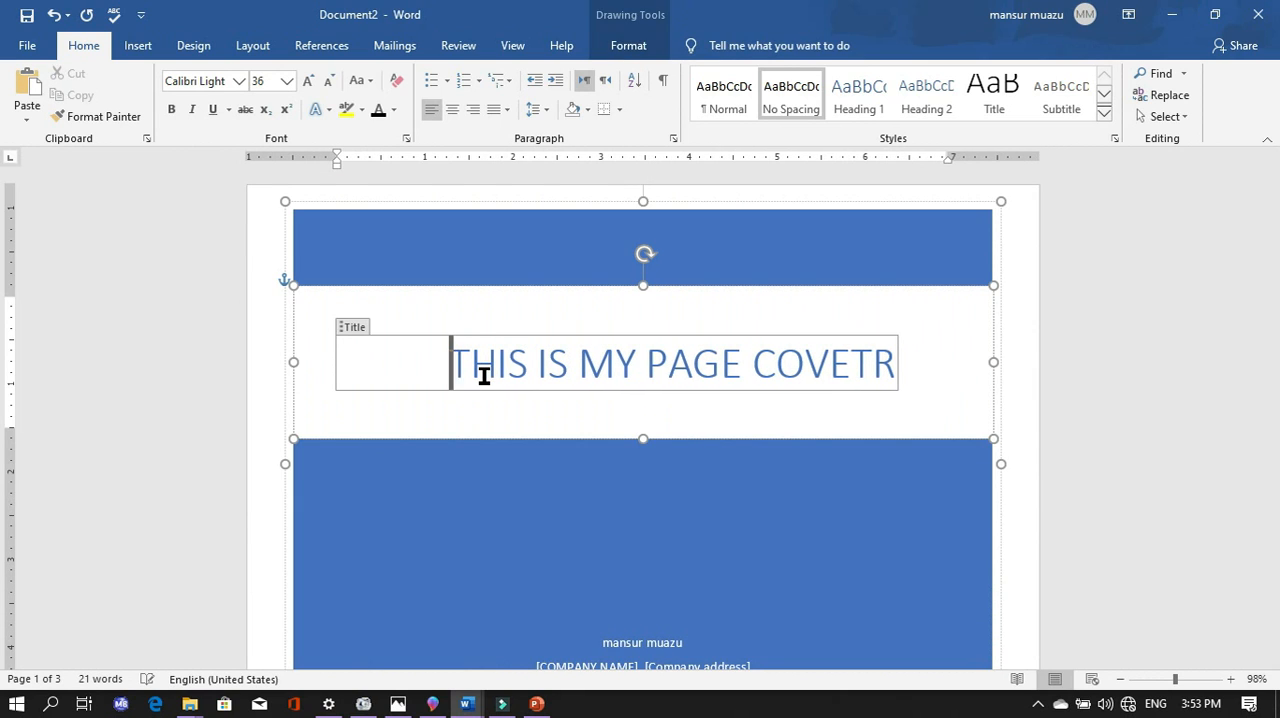
- Select the whole title text on the cover page and make it bold
{"action": "left_click", "coordinate": [691, 420]}
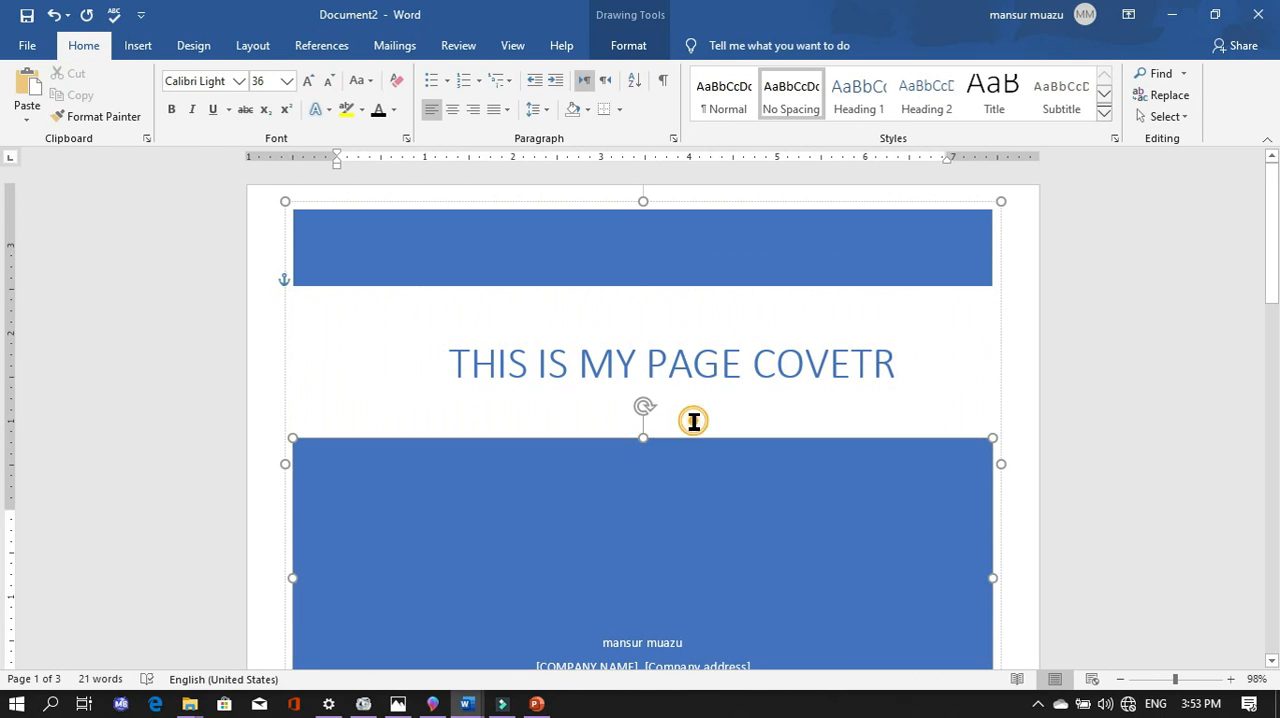
{"action": "left_click", "coordinate": [766, 400]}
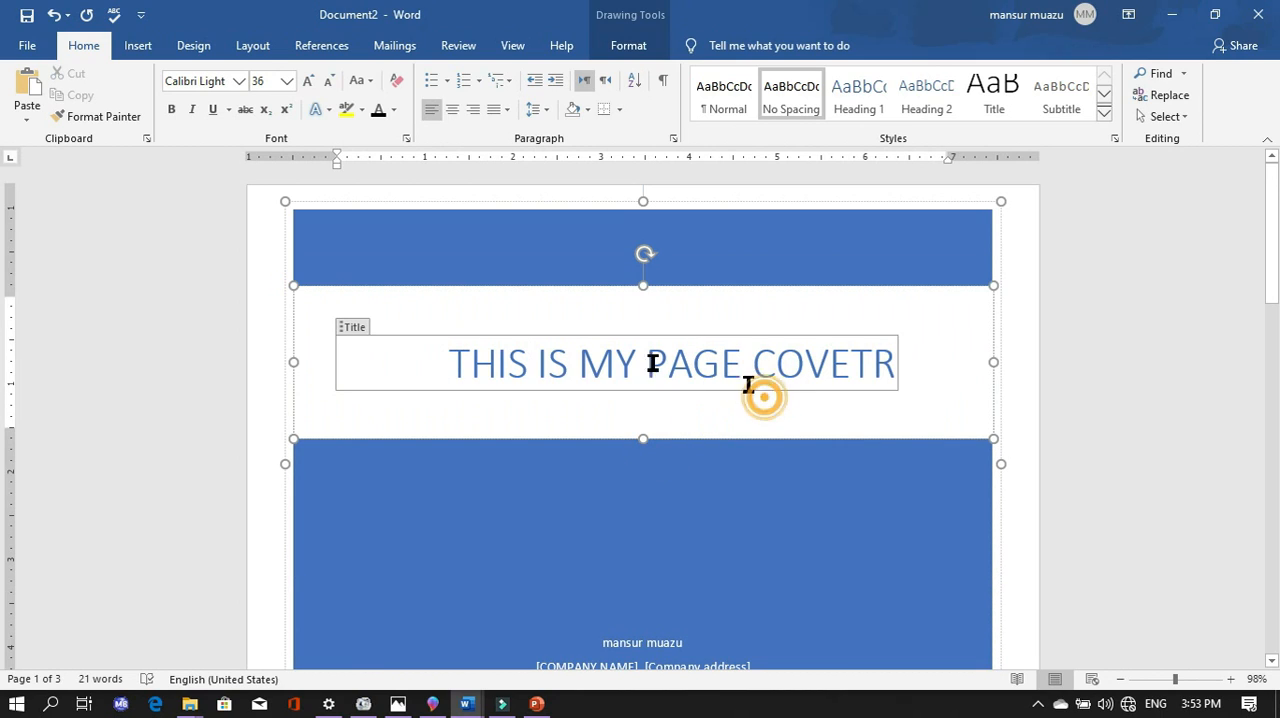
{"action": "left_click_drag", "start_coordinate": [424, 353], "coordinate": [726, 382]}
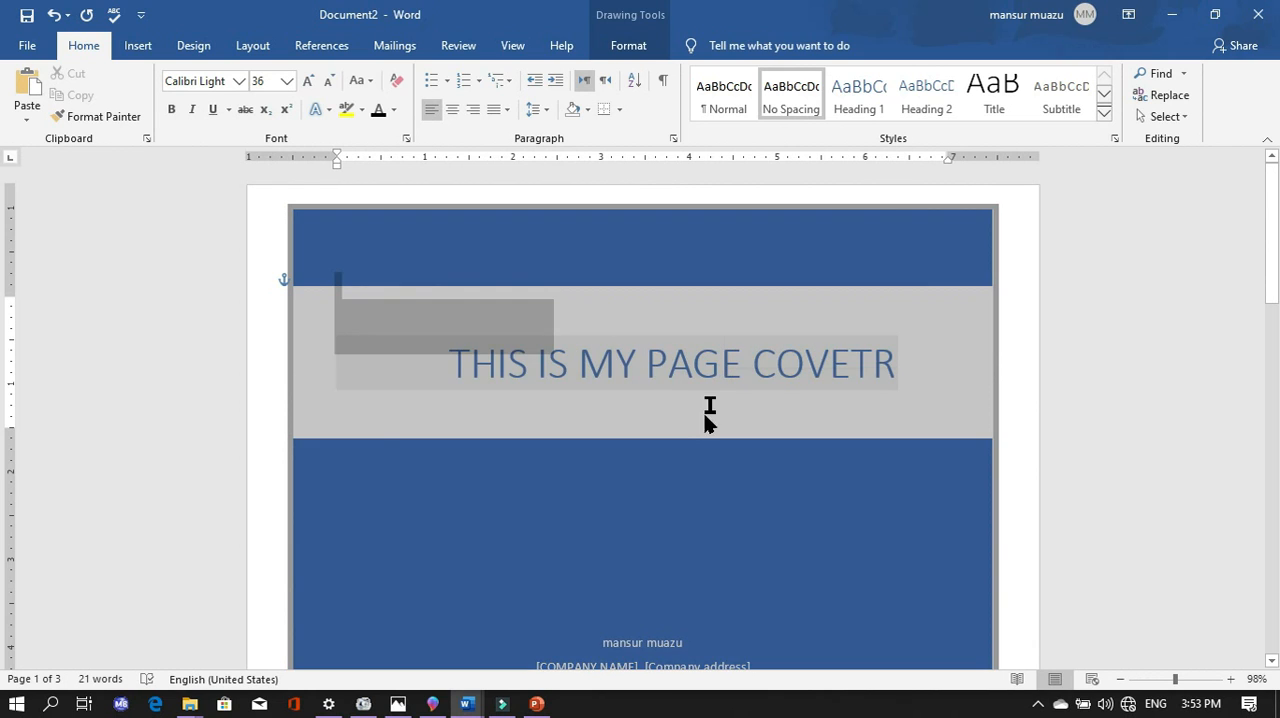
{"action": "left_click", "coordinate": [686, 423]}
{"action": "left_click", "coordinate": [446, 355]}
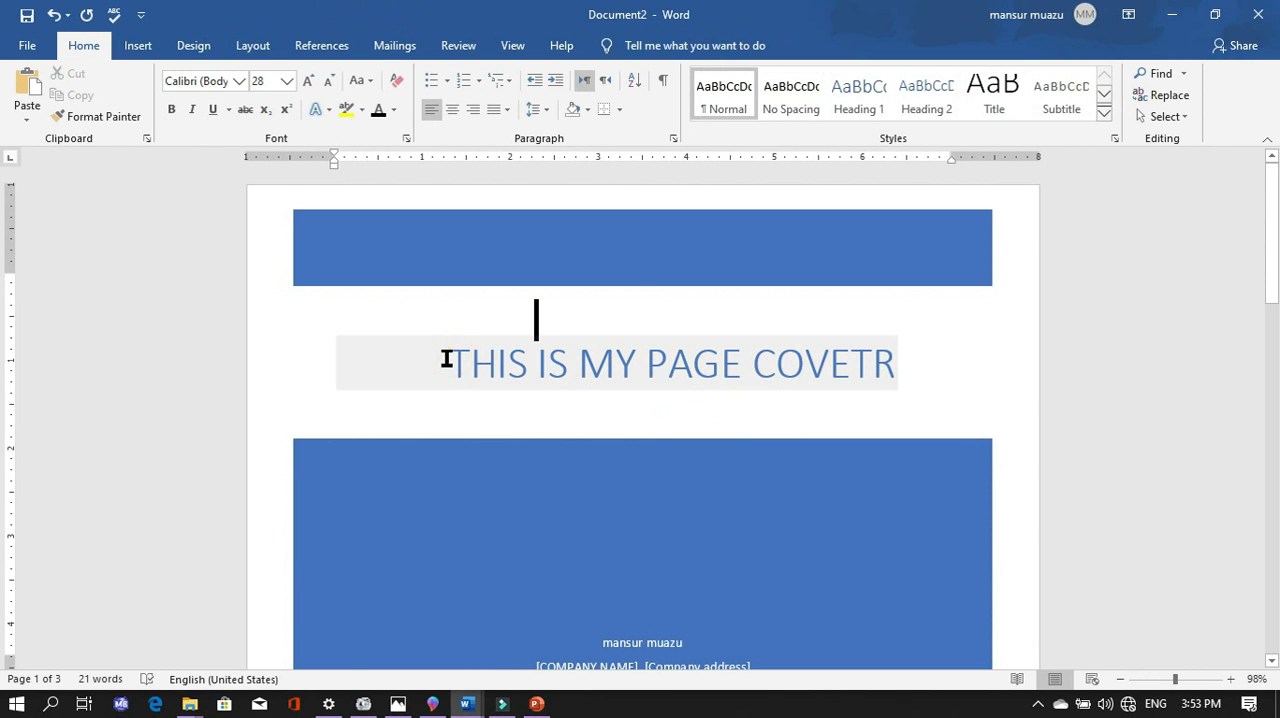
{"action": "left_click", "coordinate": [446, 358]}
{"action": "double_click", "coordinate": [534, 366]}
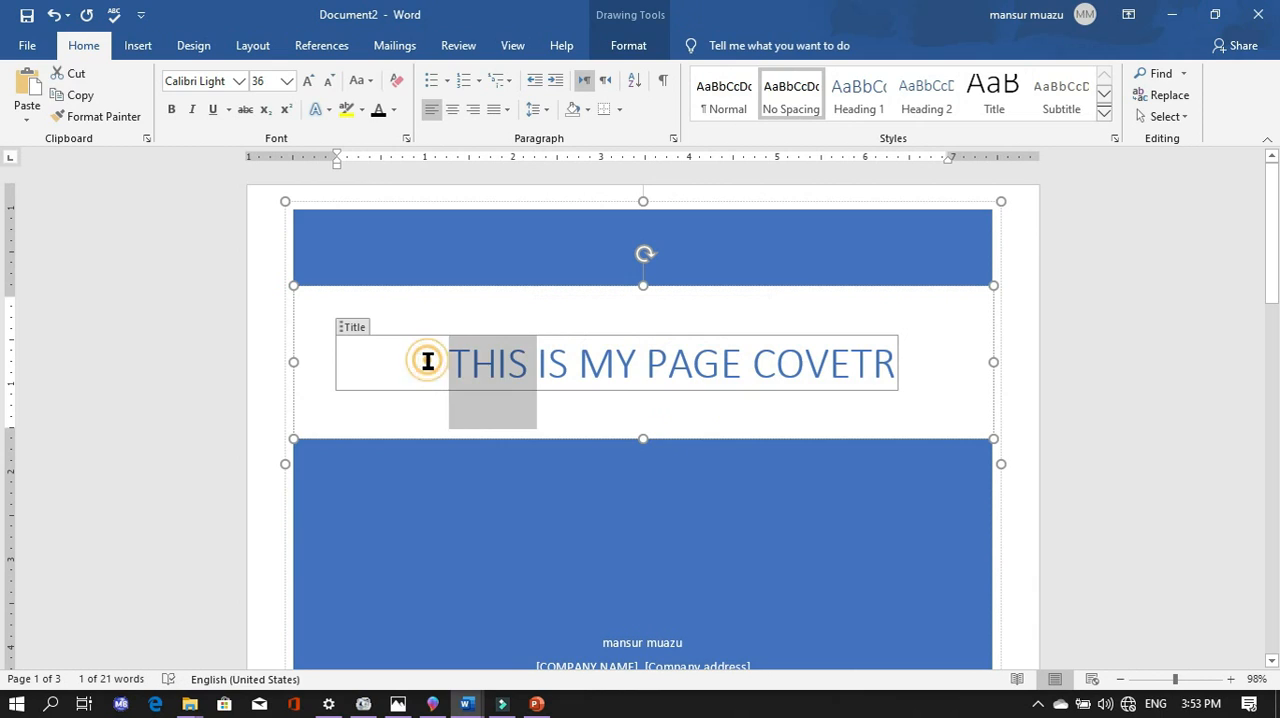
{"action": "left_click_drag", "start_coordinate": [427, 361], "coordinate": [862, 362]}
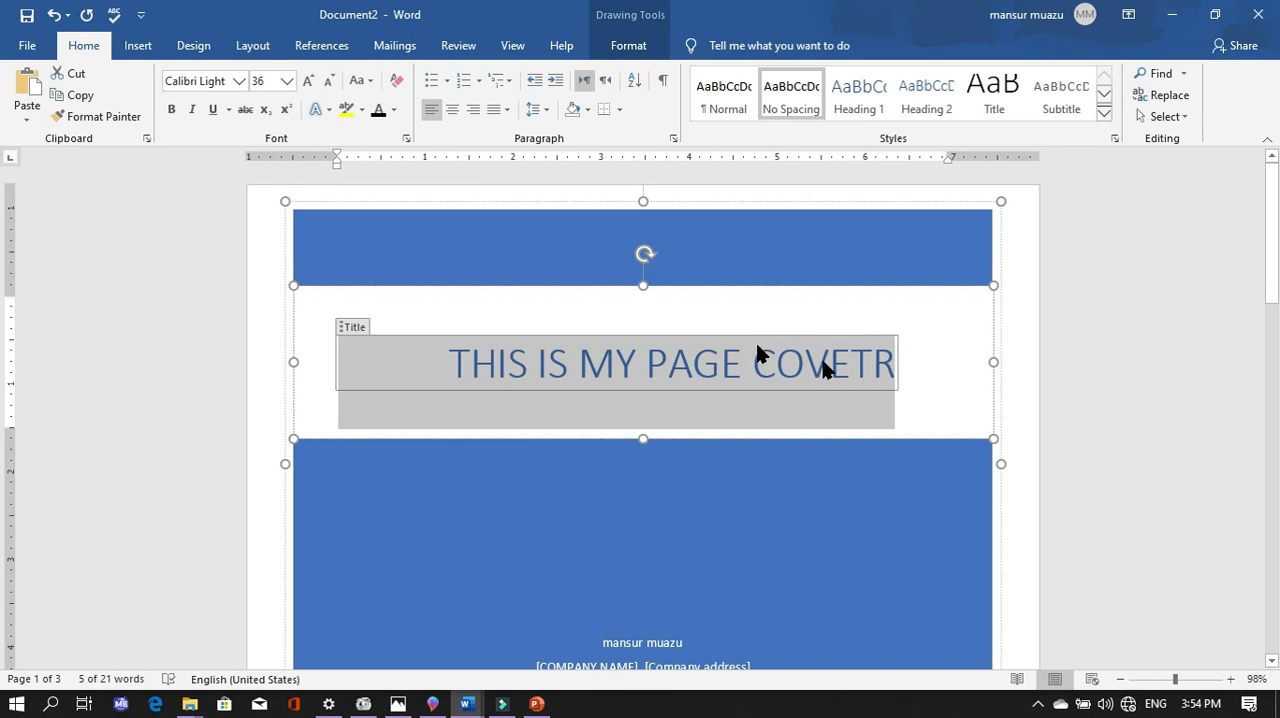
{"action": "left_click", "coordinate": [174, 112]}
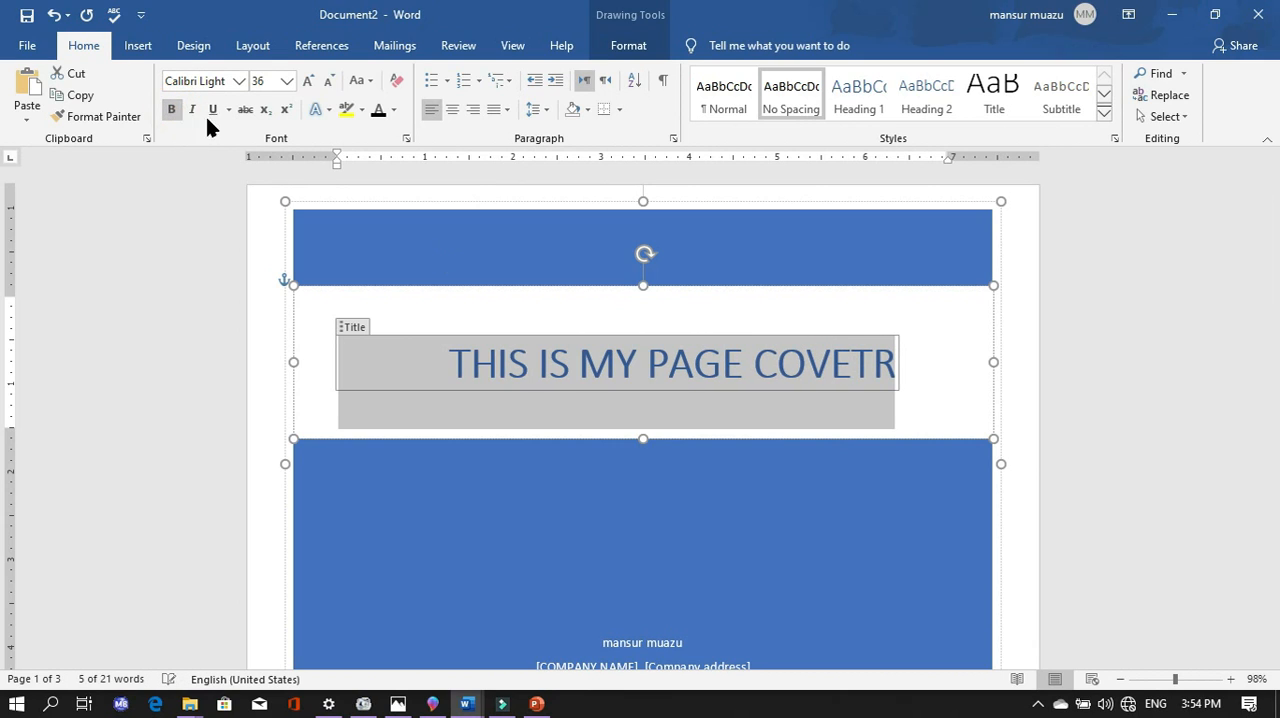
- Set the font colour of the selected cover page title to the blue theme colour and deselect the text
{"action": "left_click", "coordinate": [395, 111]}
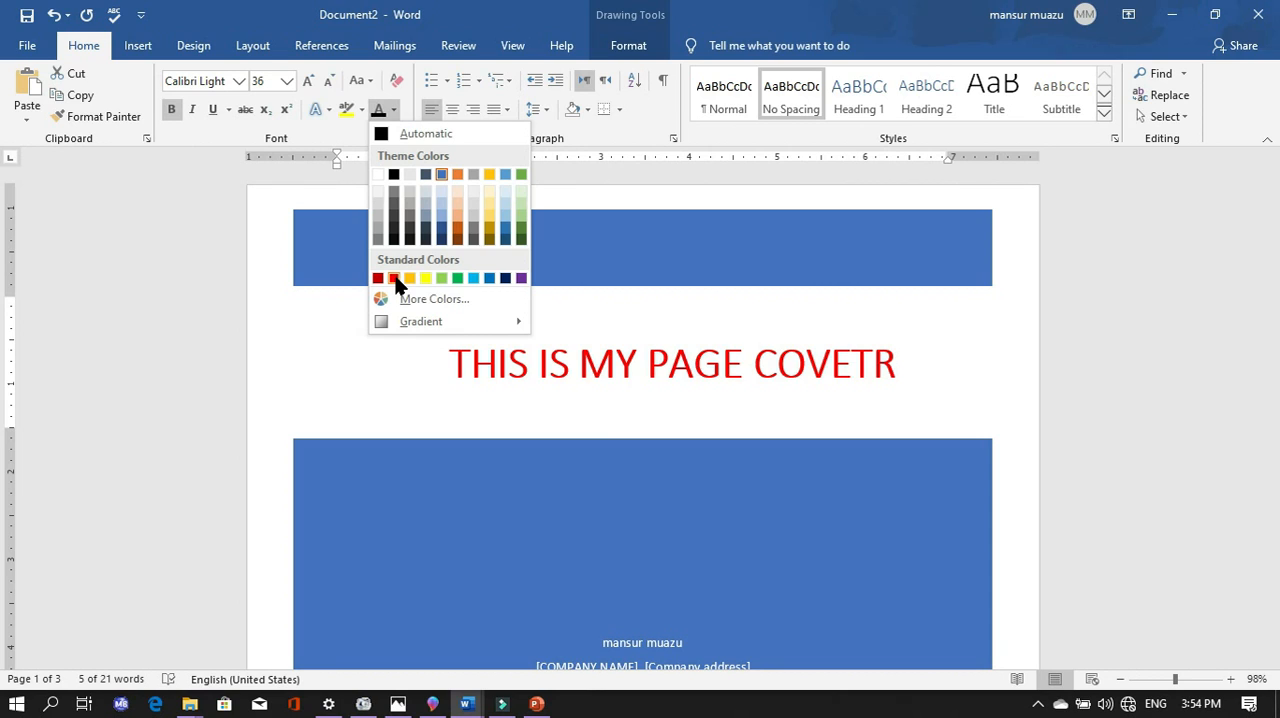
{"action": "left_click", "coordinate": [445, 177]}
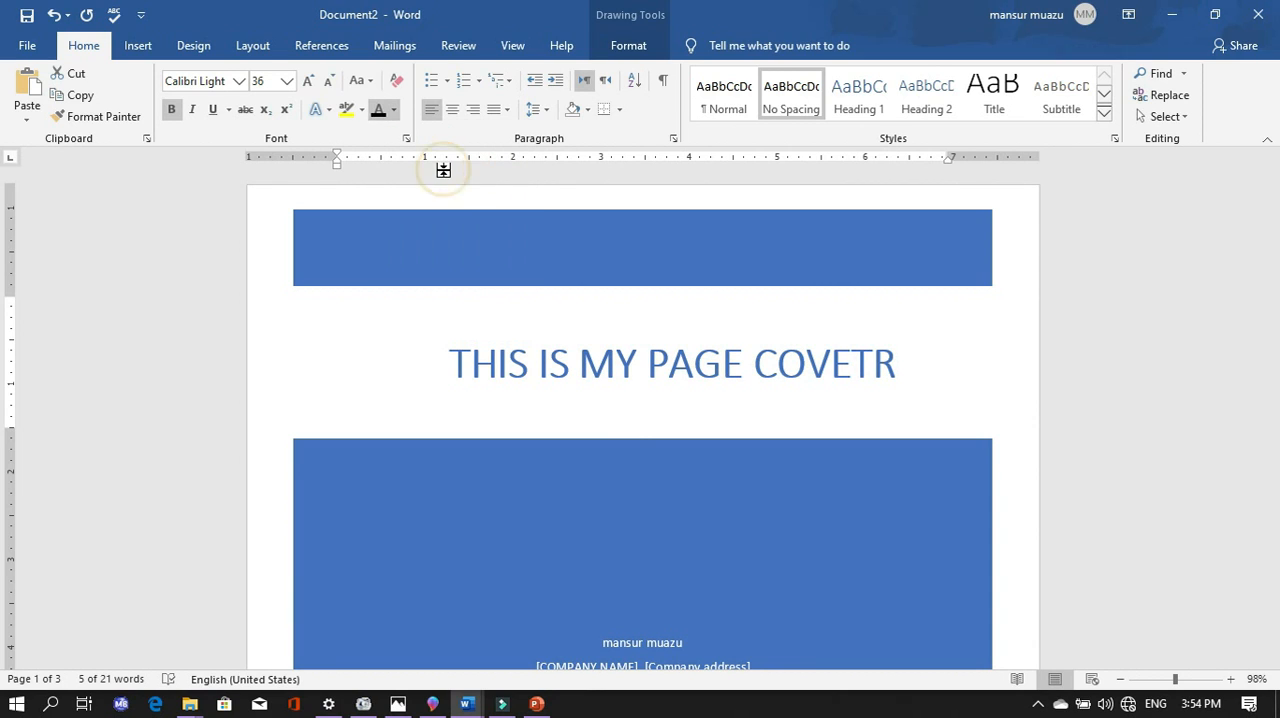
{"action": "left_click", "coordinate": [522, 331]}
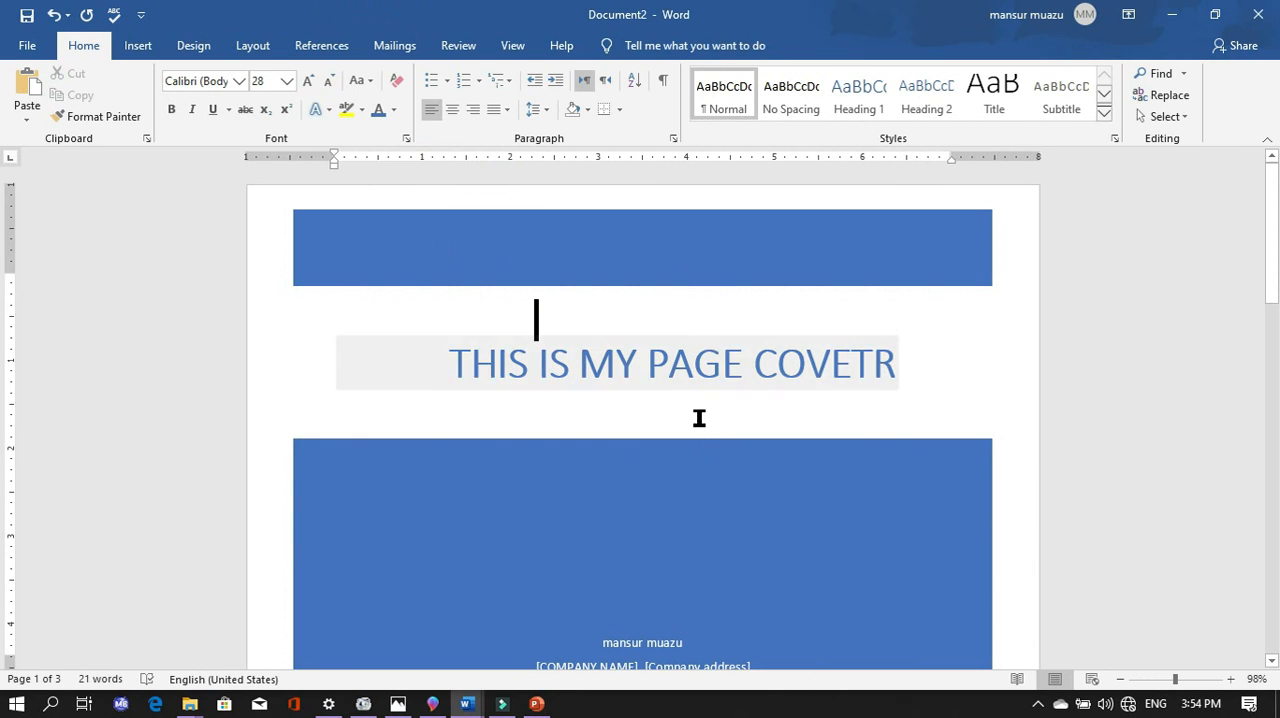
- Replace the author placeholder text in the cover page's lower blue block with the author's name
{"action": "scroll", "coordinate": [703, 541], "scroll_direction": "down", "scroll_amount": 2}
{"action": "double_click", "coordinate": [691, 563]}
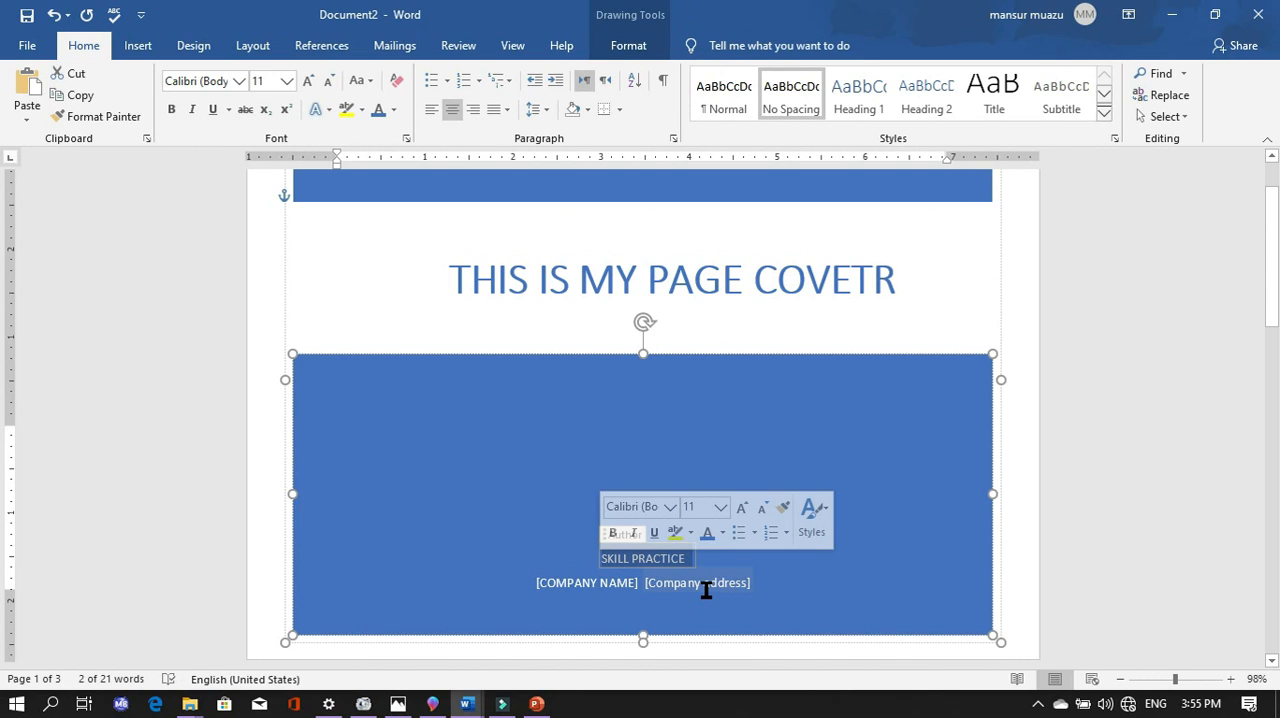
{"action": "type", "text": "MANS"}
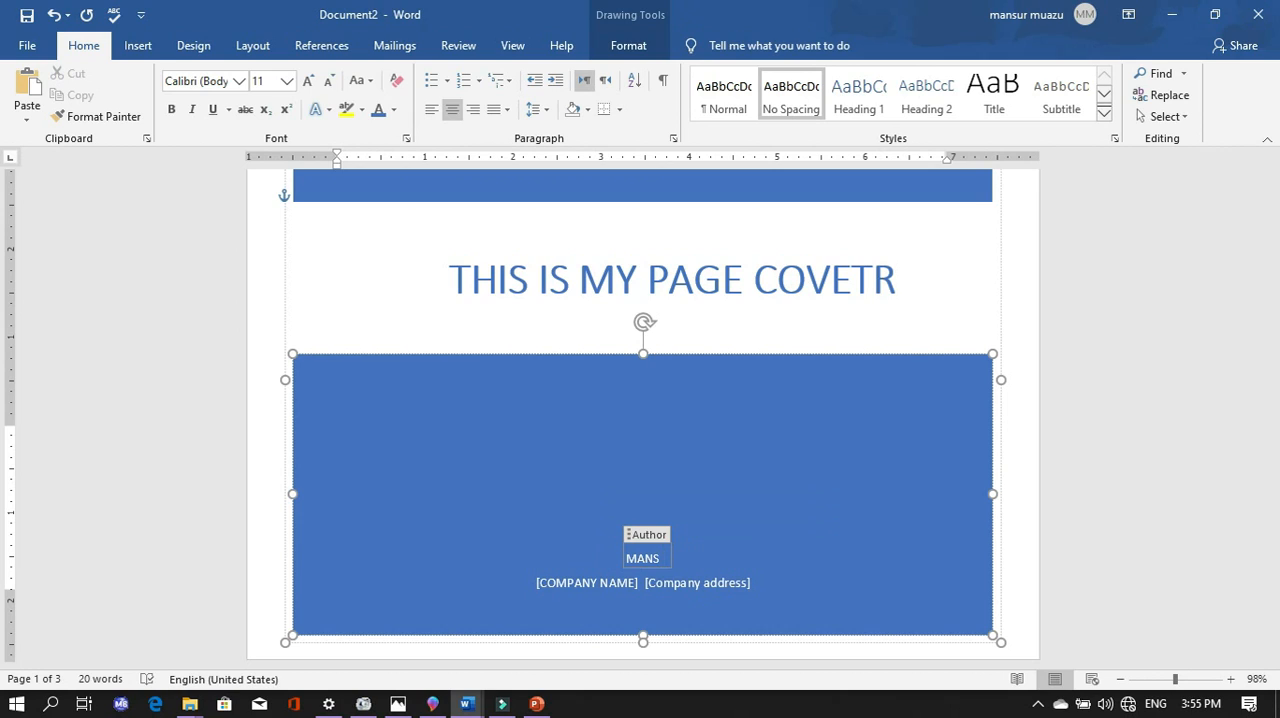
{"action": "type", "text": "UR"}
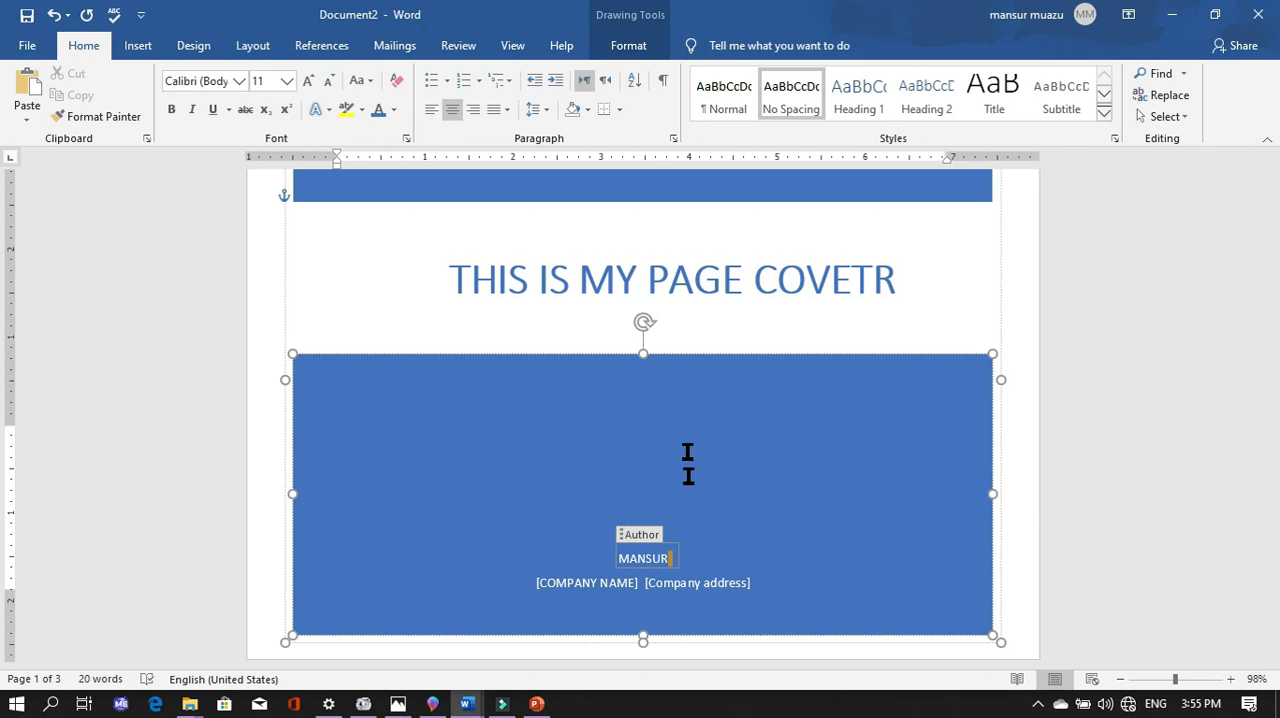
- Enter "SKILL PRACTICE" as the company name on the cover page
{"action": "left_click", "coordinate": [632, 590]}
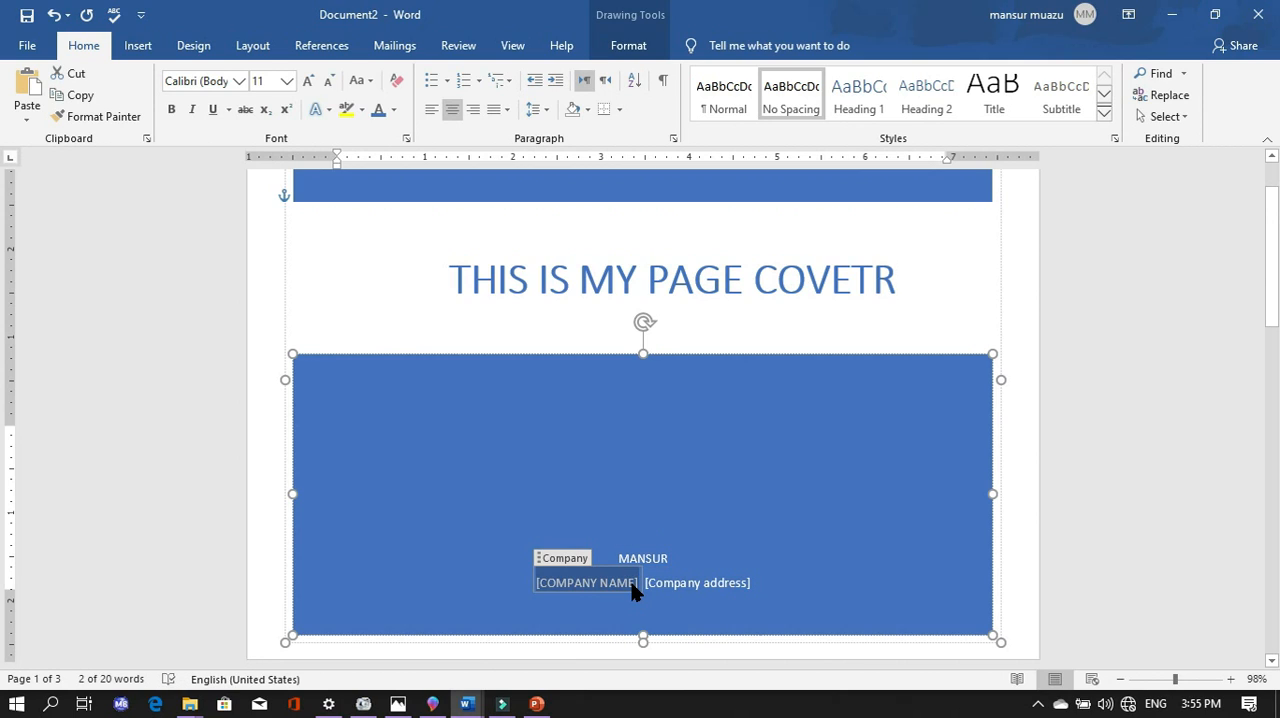
{"action": "type", "text": "SKILL"}
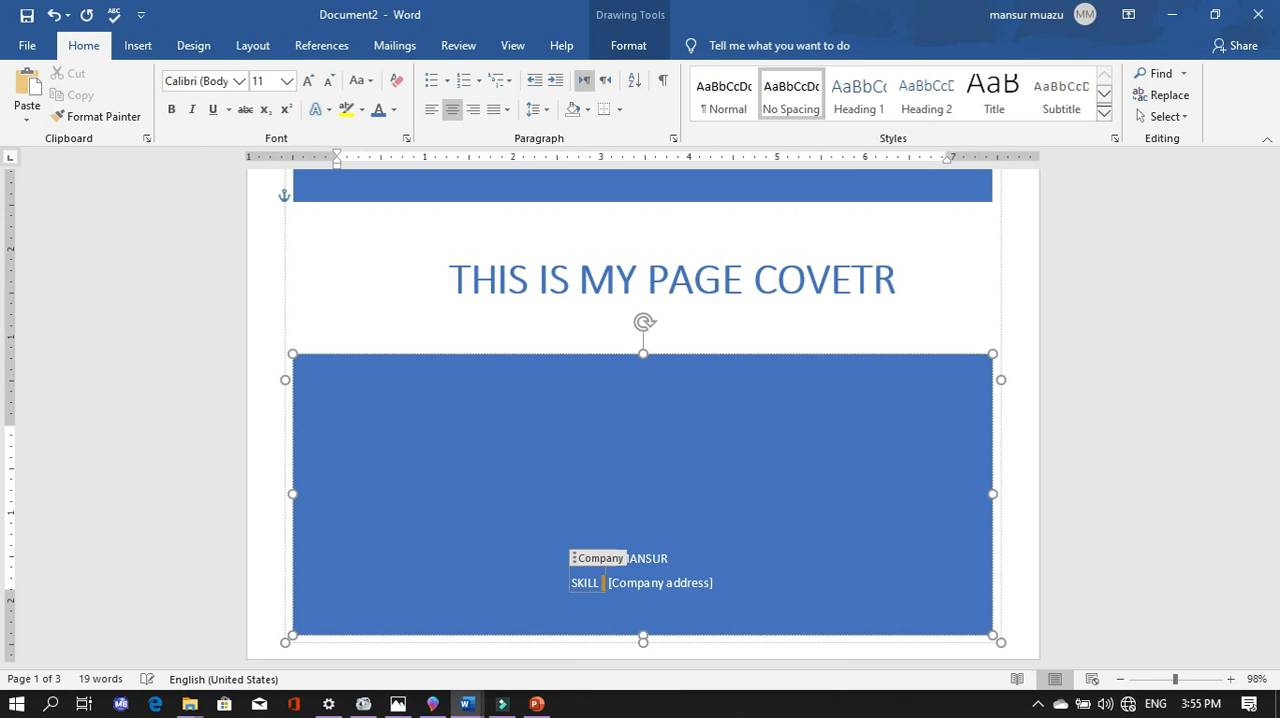
{"action": "type", "text": " PRA"}
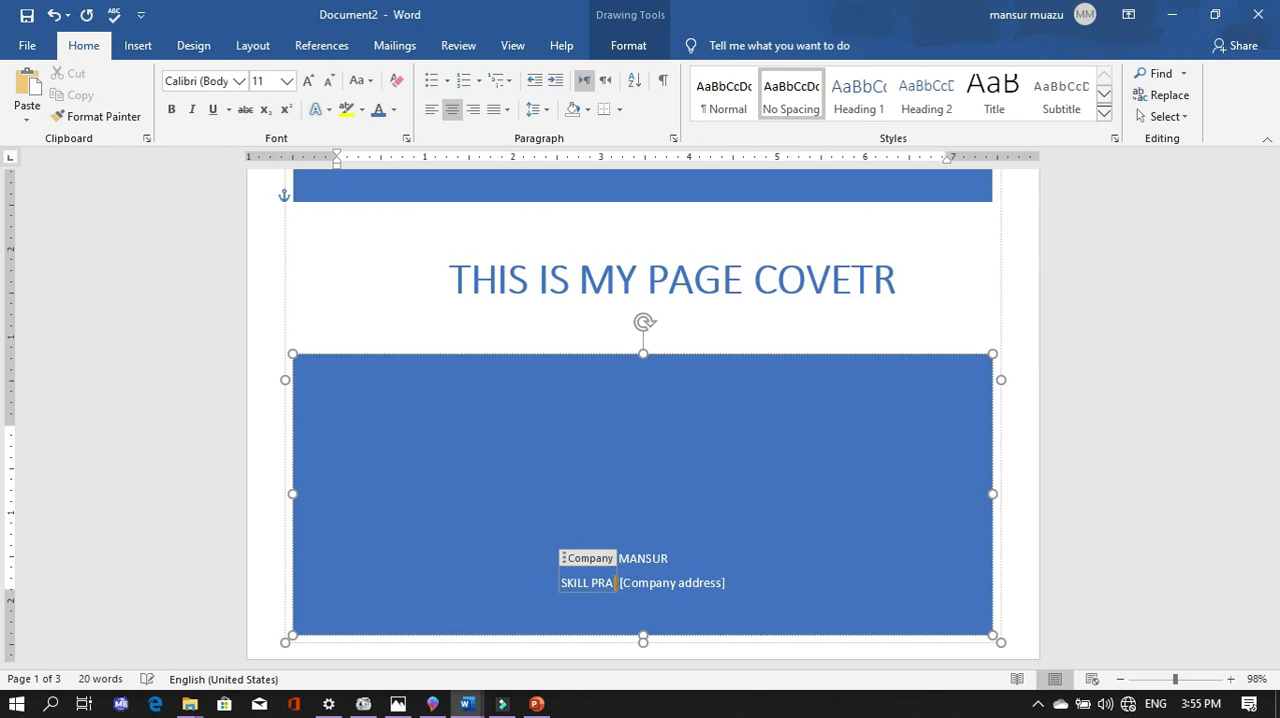
{"action": "type", "text": "CTICE"}
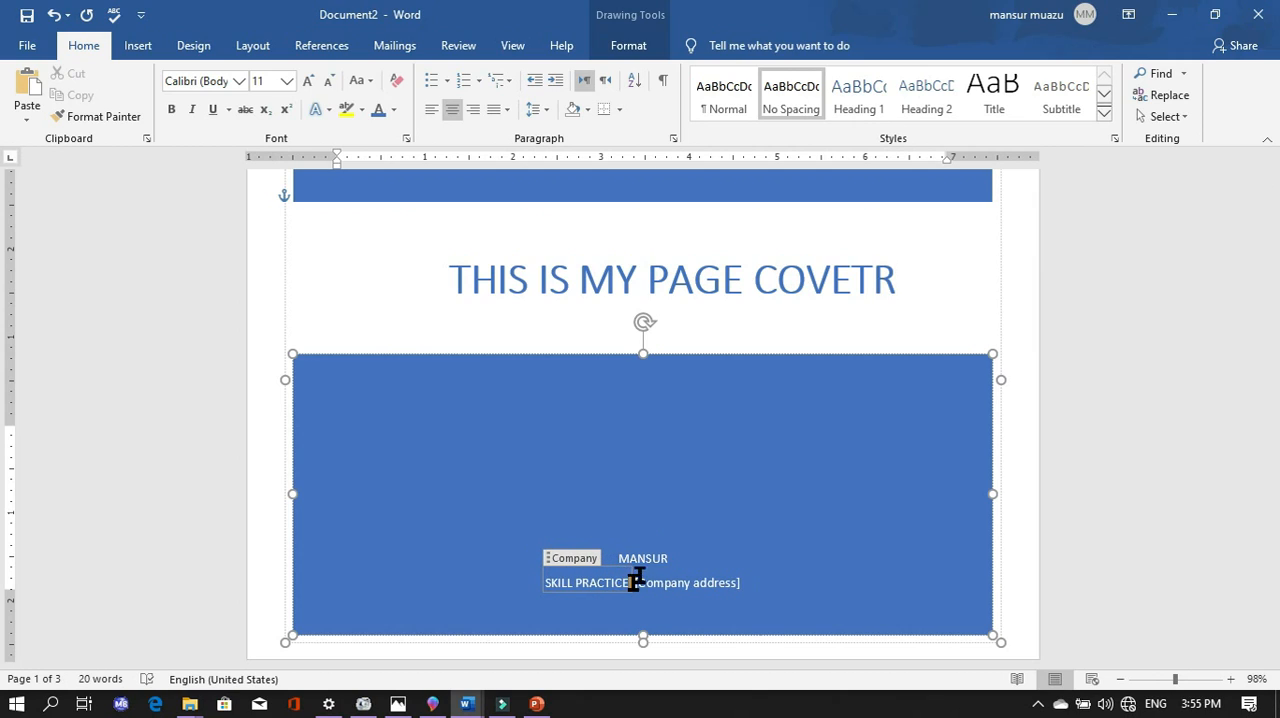
- Fill in the company address placeholder beside the company name on the cover page
{"action": "left_click", "coordinate": [735, 585]}
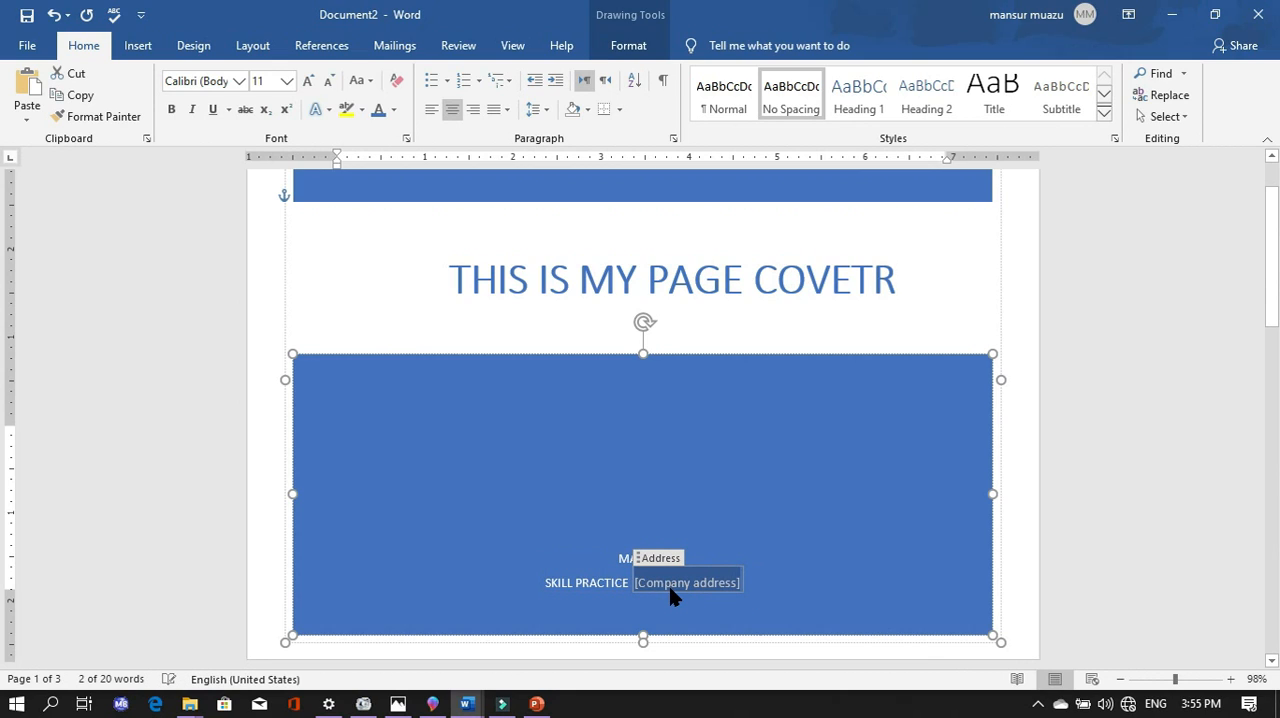
{"action": "type", "text": "R"}
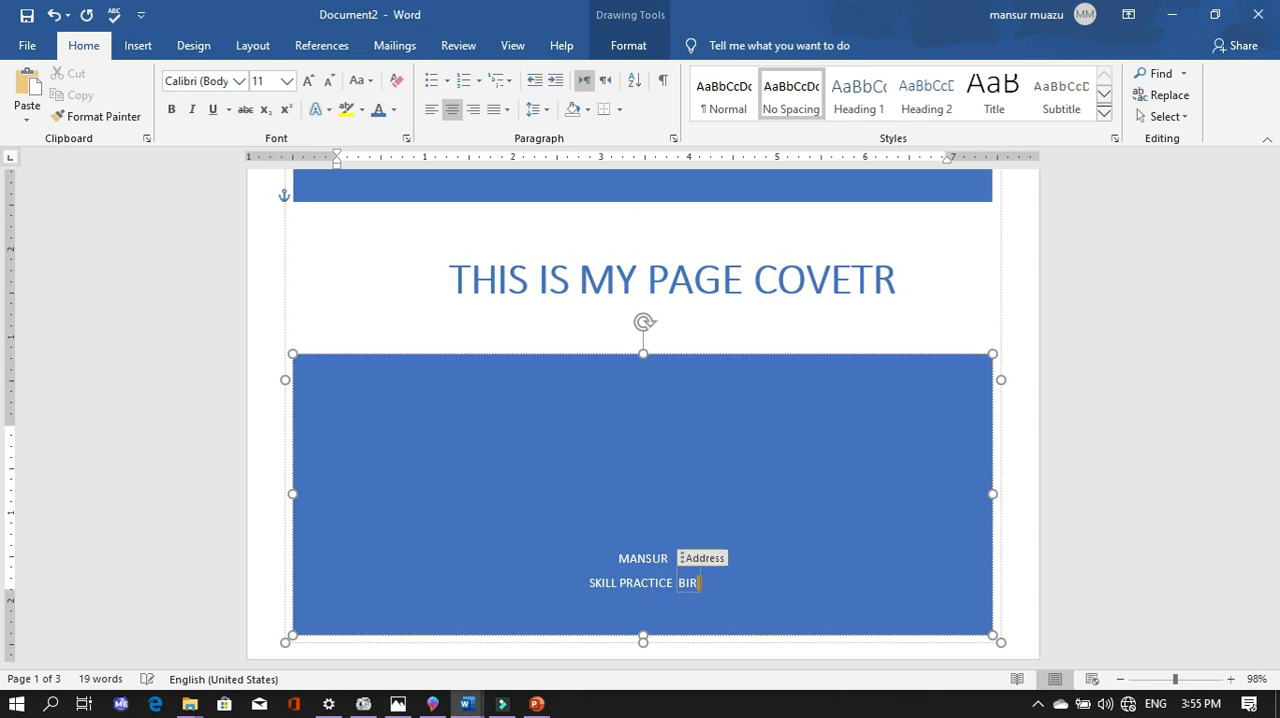
{"action": "type", "text": "NIN"}
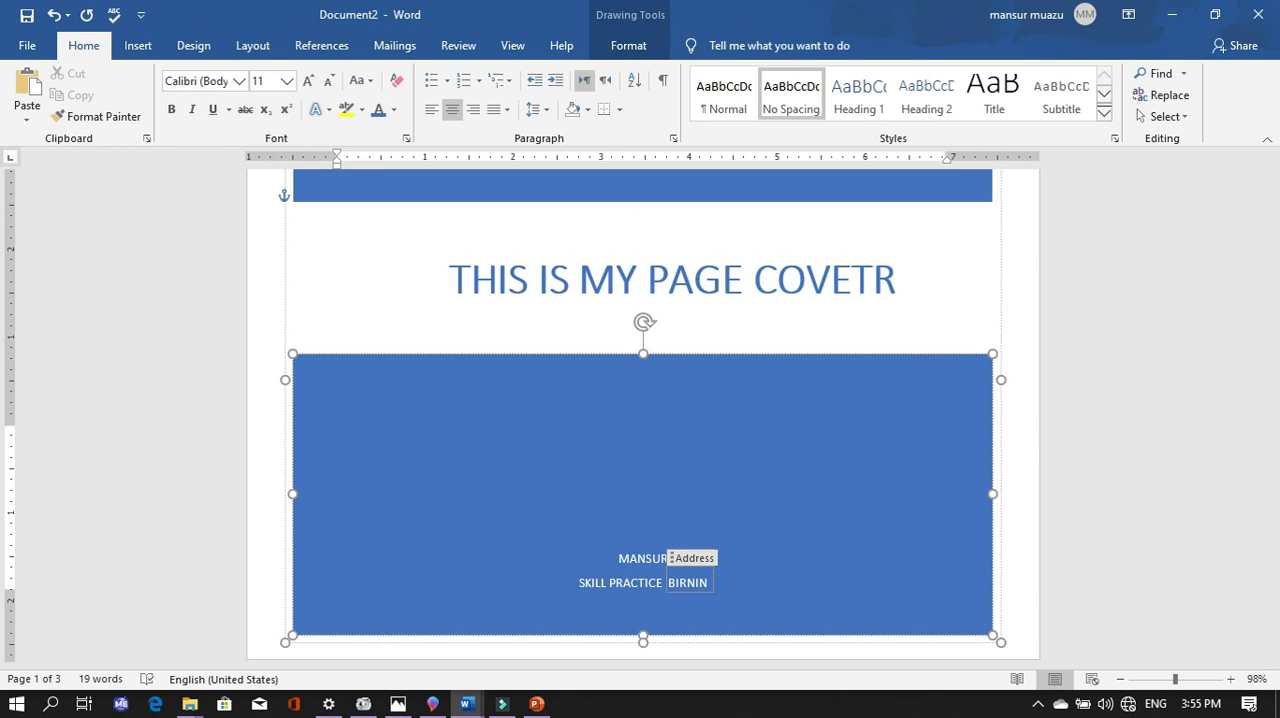
{"action": "type", "text": " GWA"}
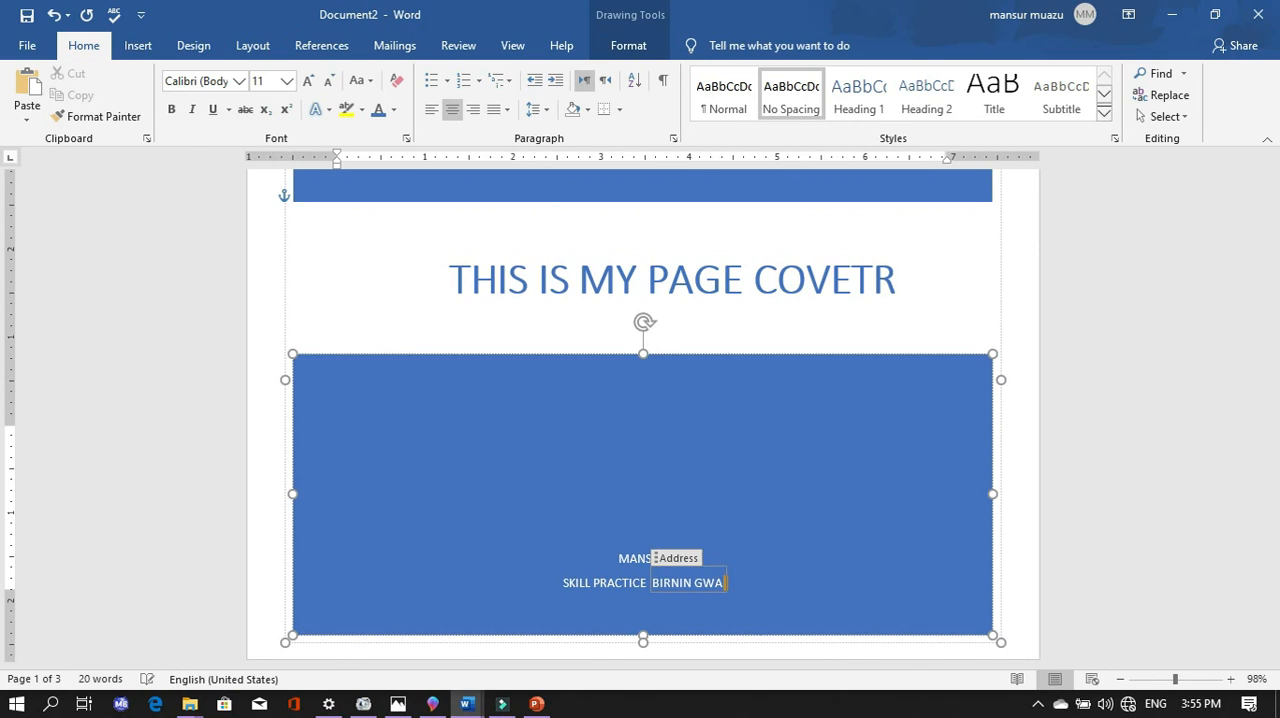
{"action": "type", "text": "RI"}
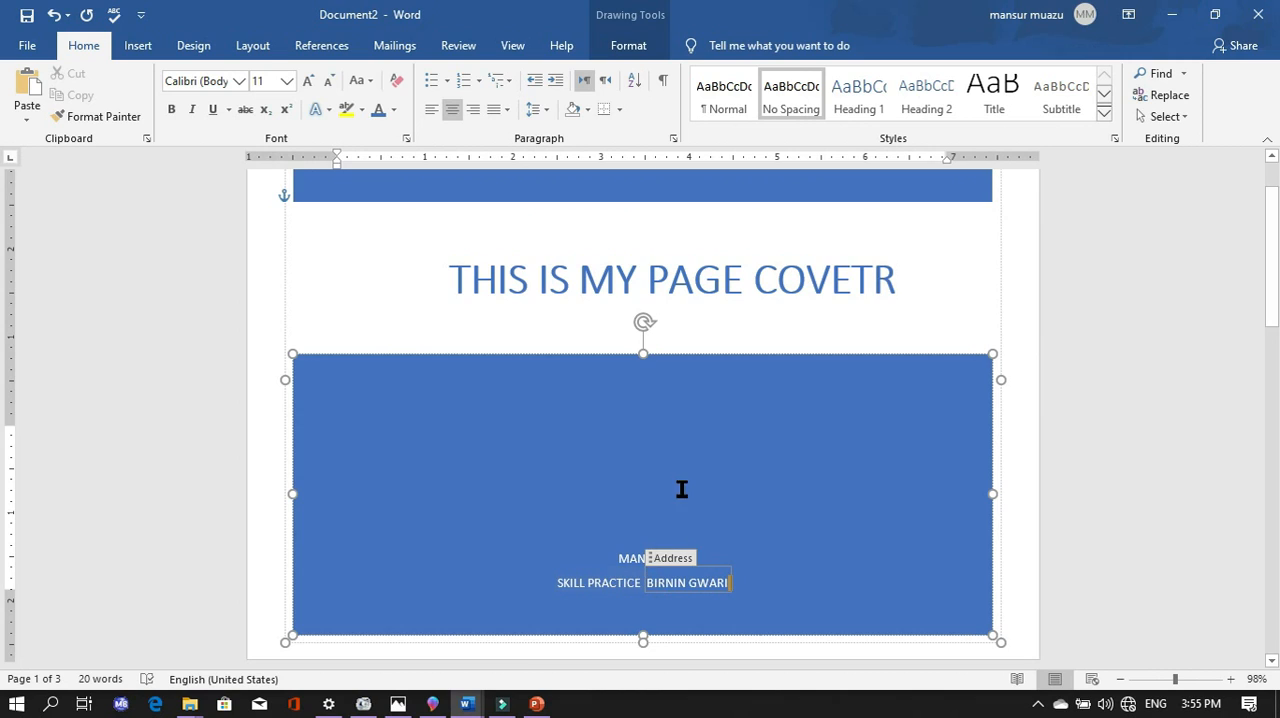
- Put the cursor on the blank page after the cover and apply the DO NOT COPY 2 watermark to the document
{"action": "scroll", "coordinate": [646, 214], "scroll_direction": "up", "scroll_amount": 2}
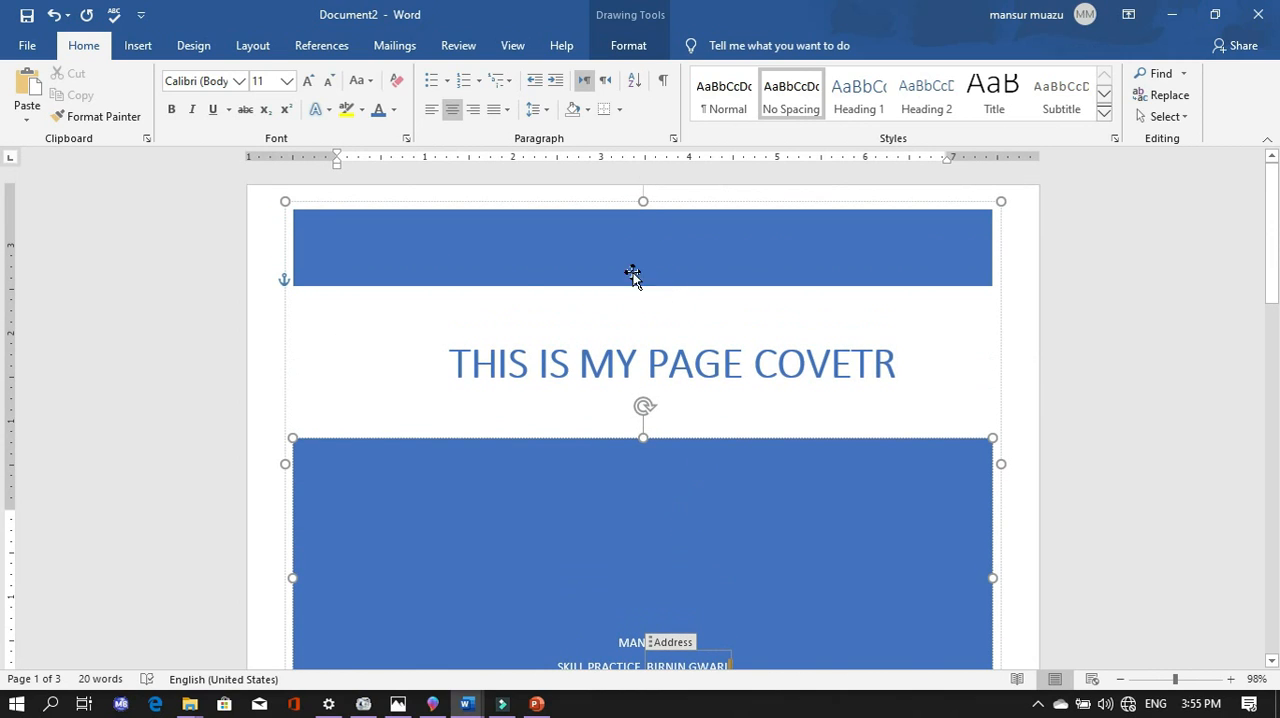
{"action": "scroll", "coordinate": [420, 290], "scroll_direction": "down", "scroll_amount": 6}
{"action": "scroll", "coordinate": [505, 350], "scroll_direction": "down", "scroll_amount": 20}
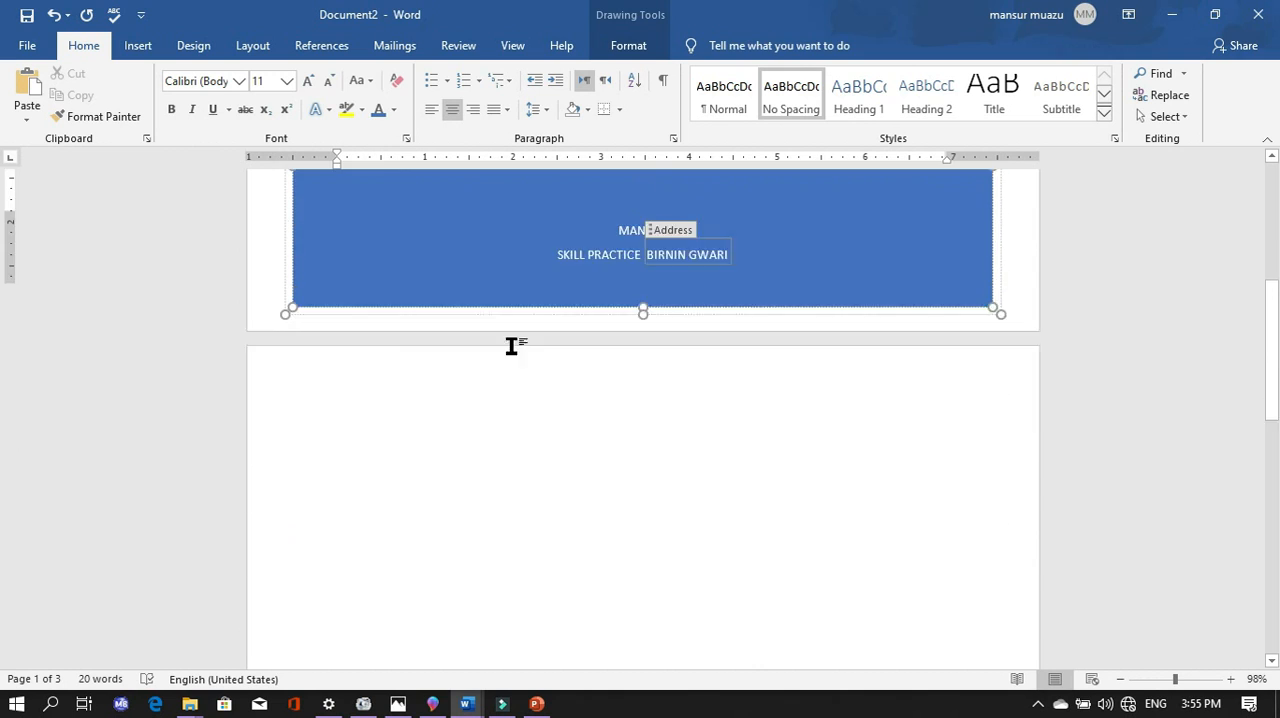
{"action": "scroll", "coordinate": [521, 342], "scroll_direction": "down", "scroll_amount": 1}
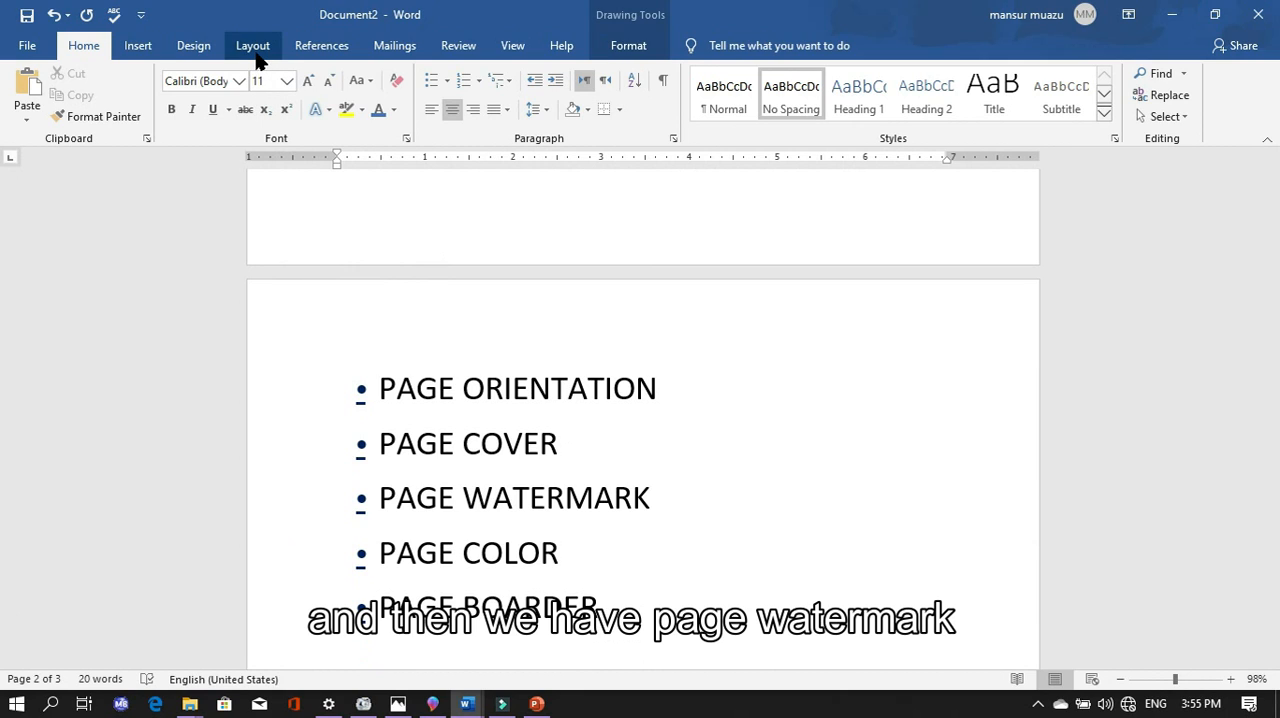
{"action": "left_click", "coordinate": [207, 50]}
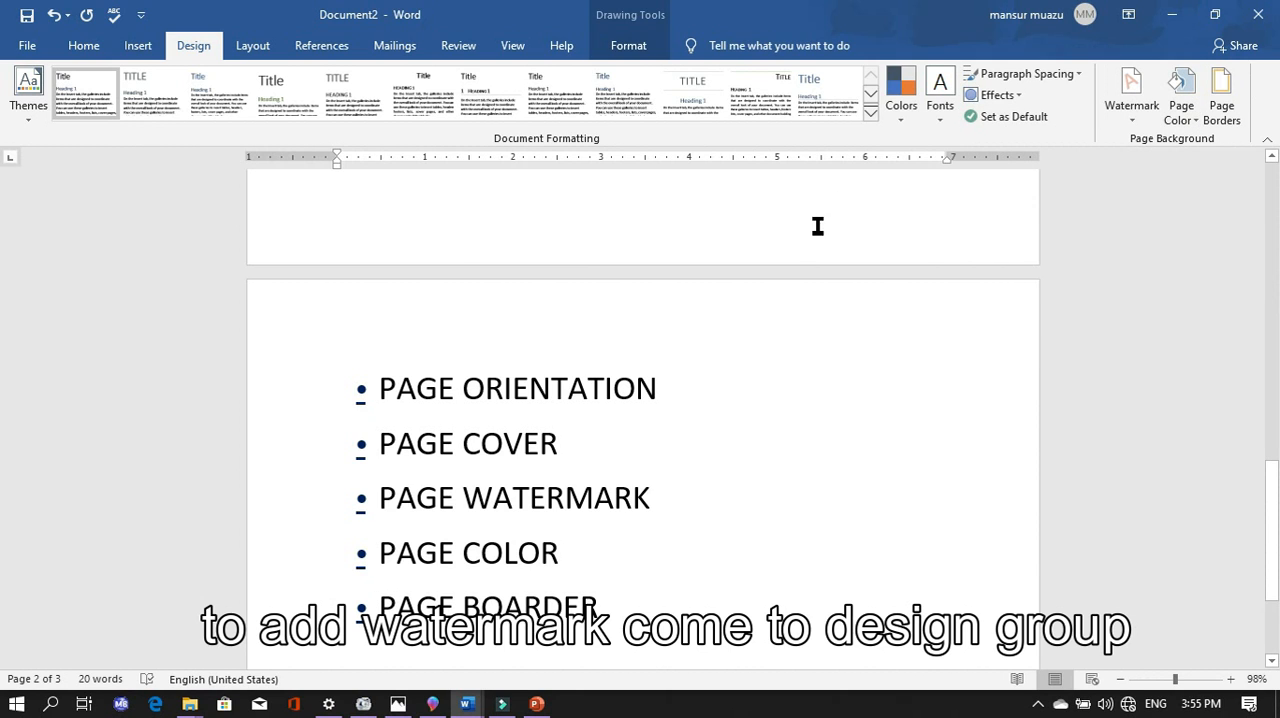
{"action": "scroll", "coordinate": [817, 226], "scroll_direction": "up", "scroll_amount": 5}
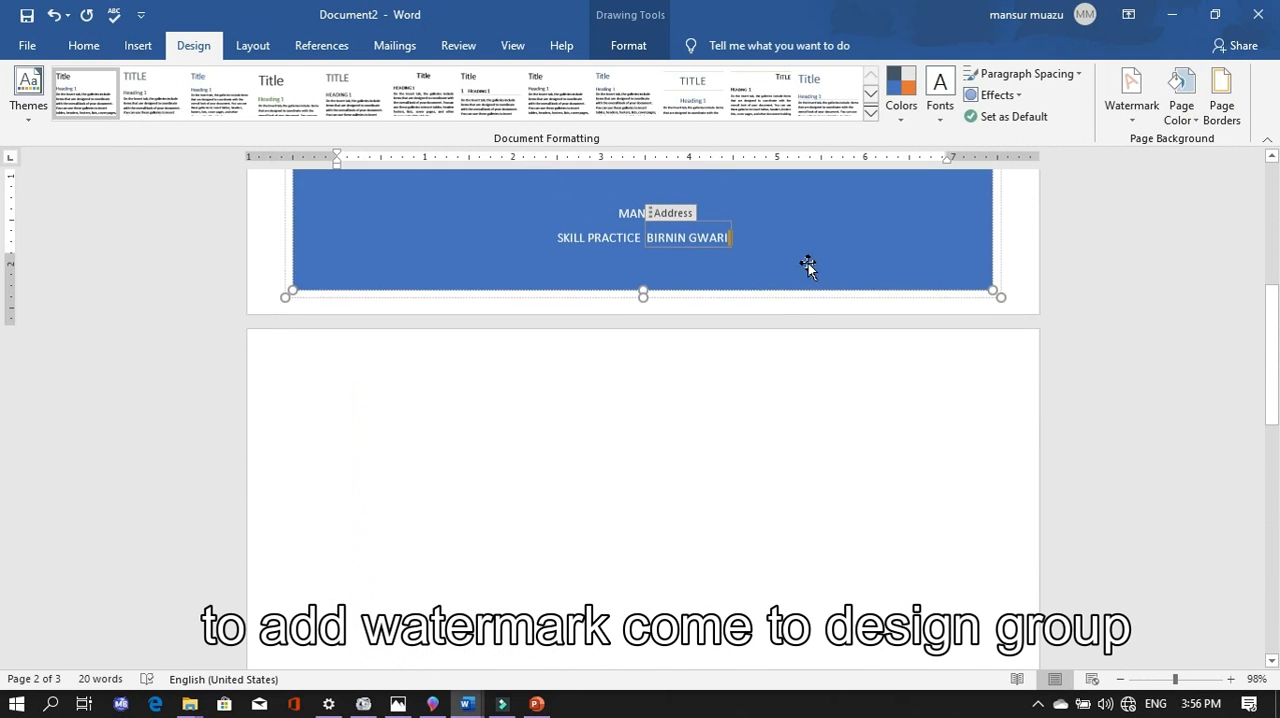
{"action": "left_click", "coordinate": [746, 489]}
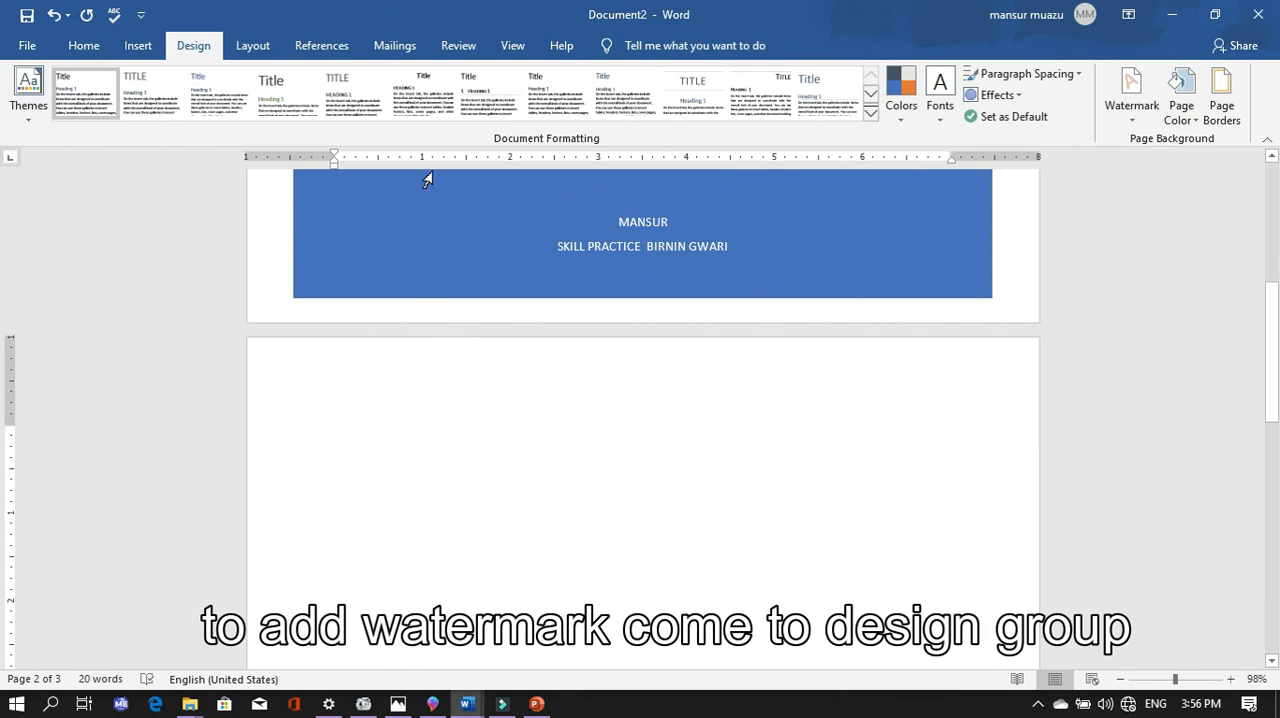
{"action": "left_click", "coordinate": [1130, 100]}
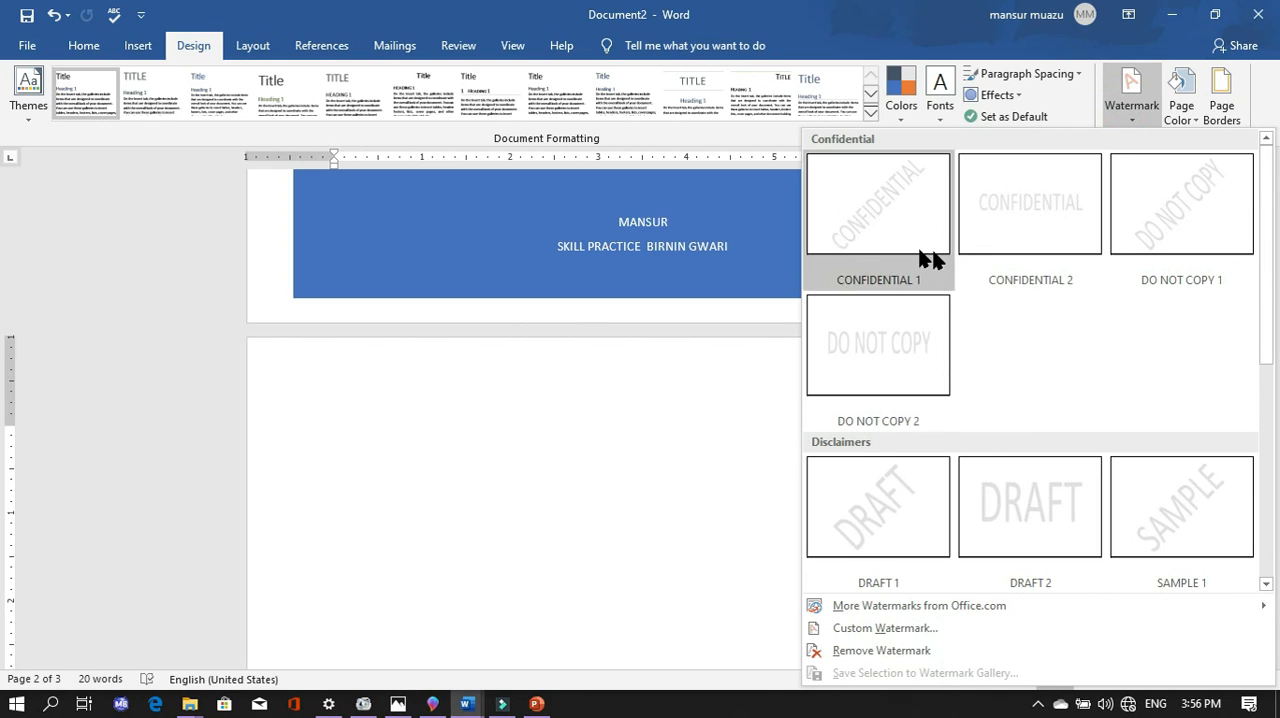
{"action": "left_click", "coordinate": [897, 352]}
{"action": "scroll", "coordinate": [930, 420], "scroll_direction": "down", "scroll_amount": 3}
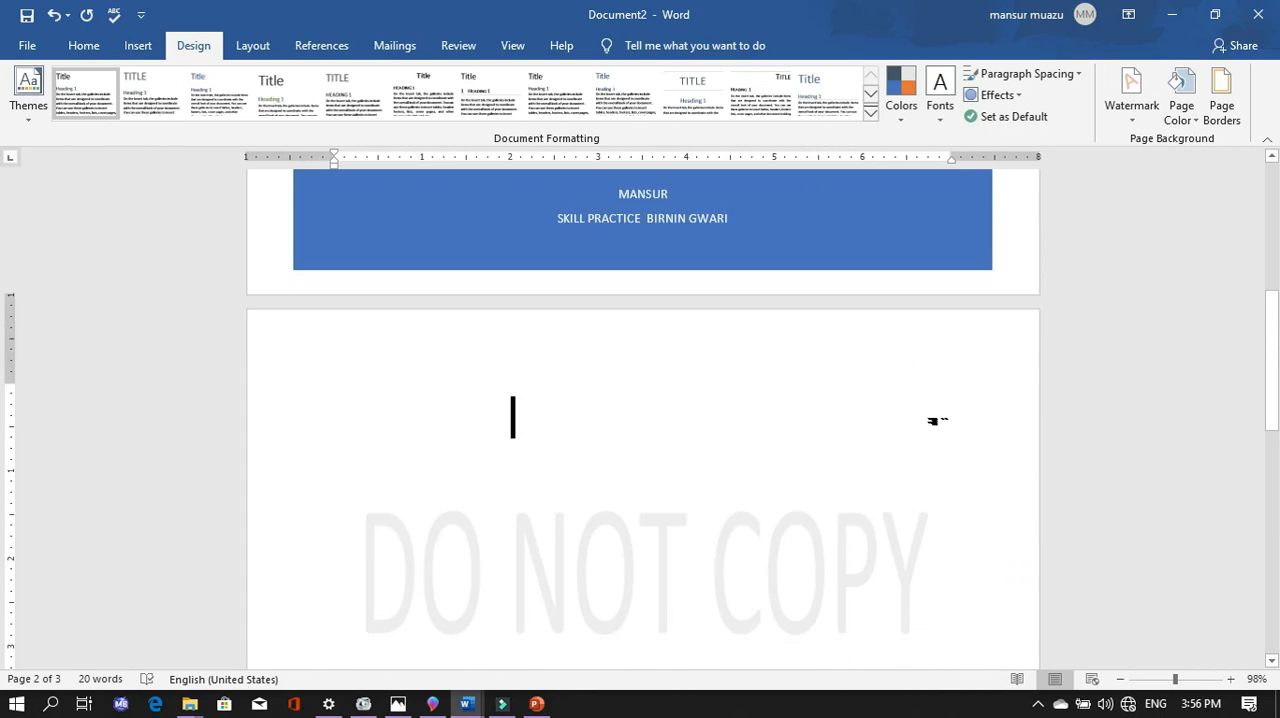
- Open the custom watermark settings for the document
{"action": "left_click", "coordinate": [1135, 110]}
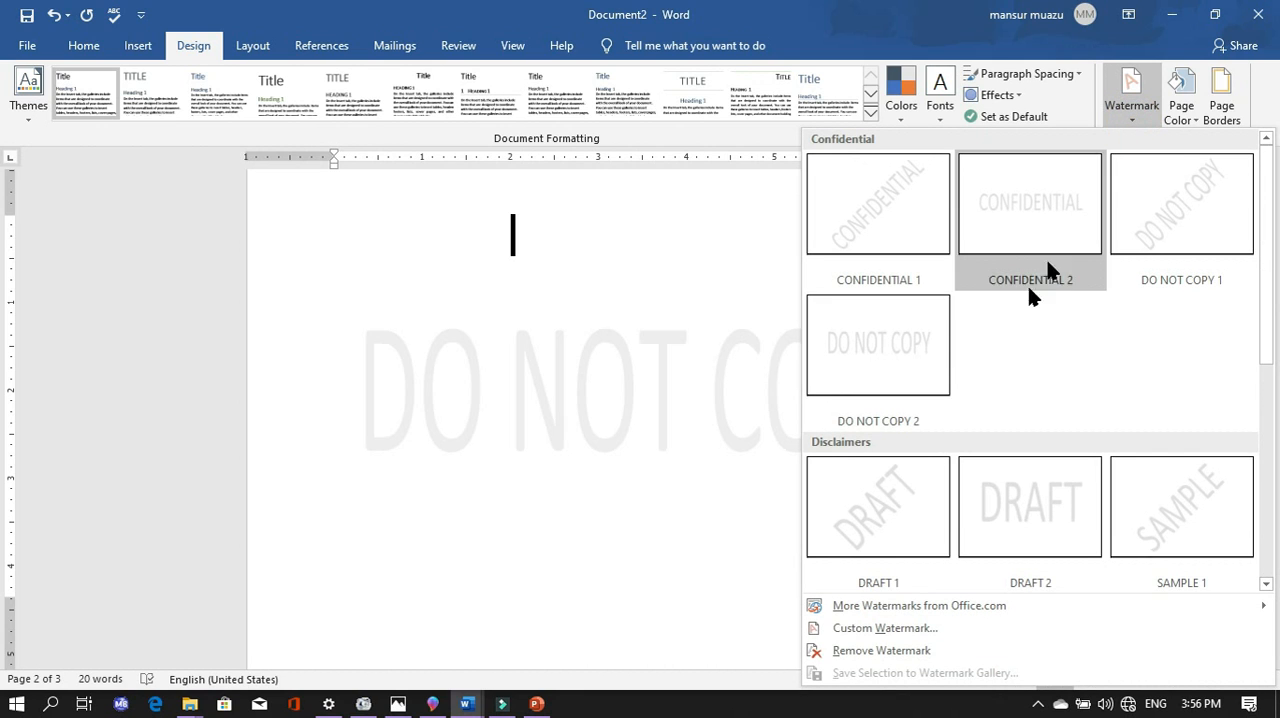
{"action": "scroll", "coordinate": [929, 517], "scroll_direction": "down", "scroll_amount": 3}
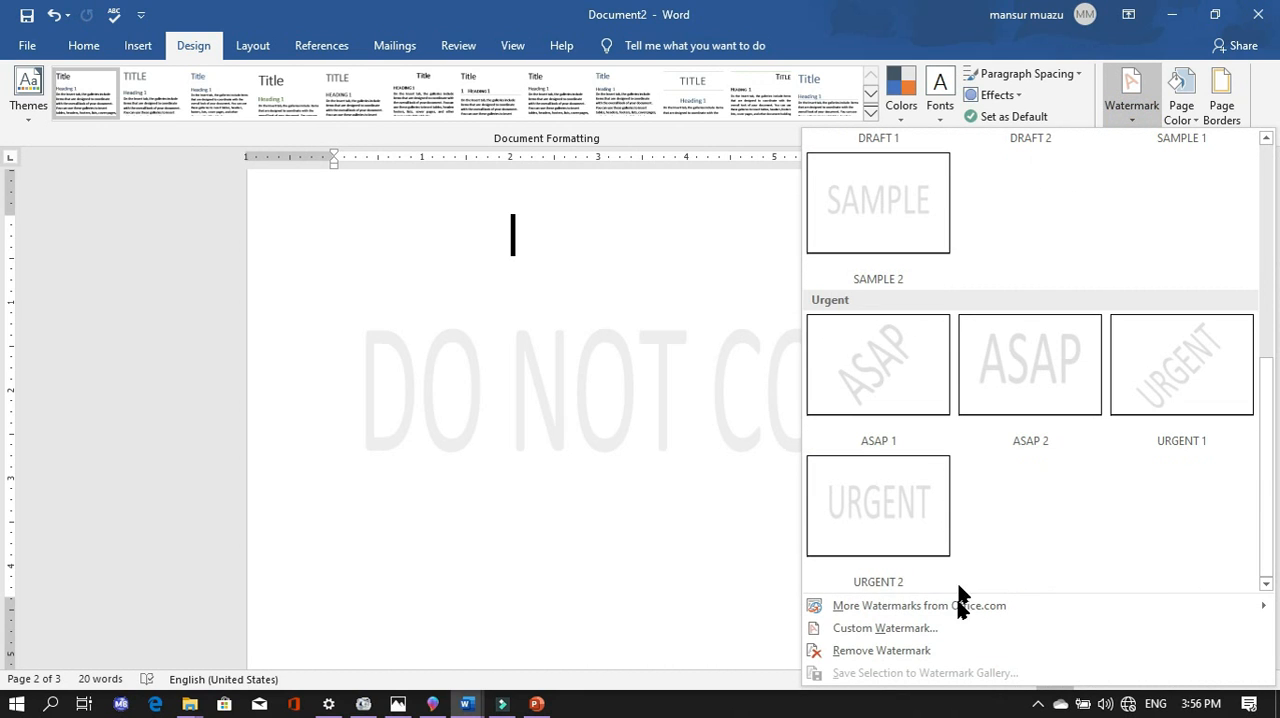
{"action": "left_click", "coordinate": [926, 629]}
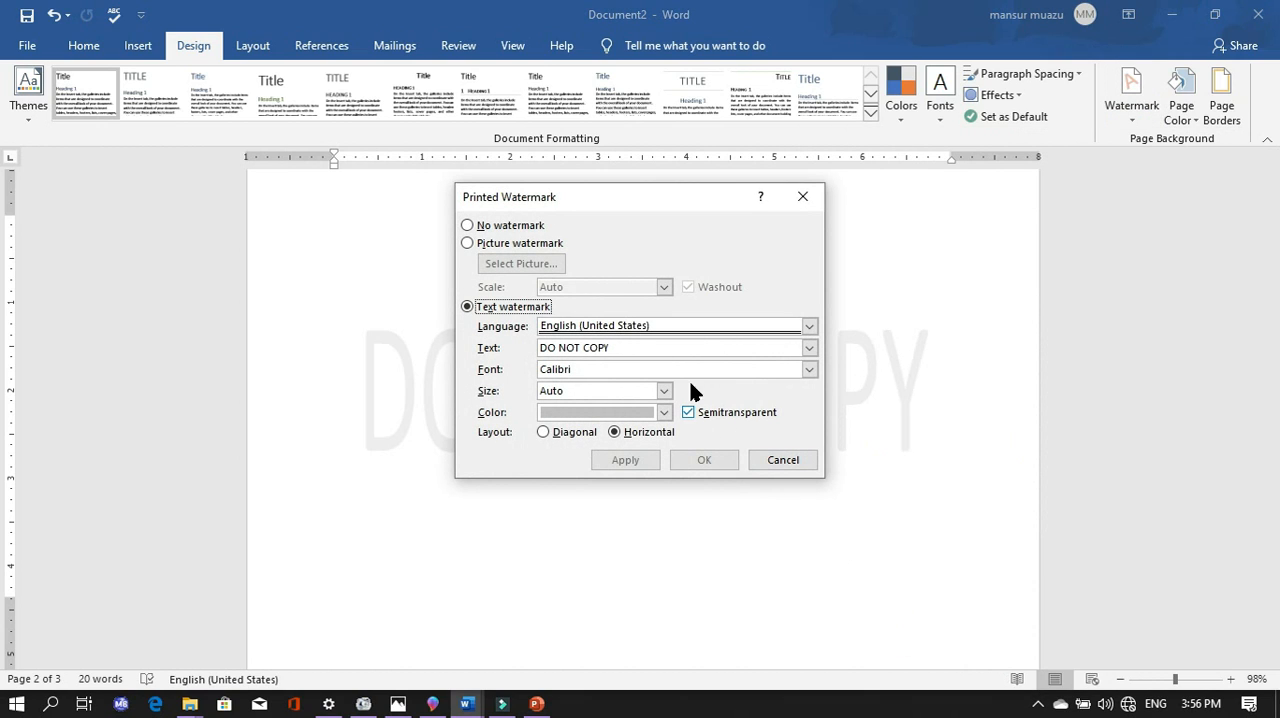
- Try to choose a picture for a picture watermark, and return to the text watermark option
{"action": "left_click", "coordinate": [467, 244]}
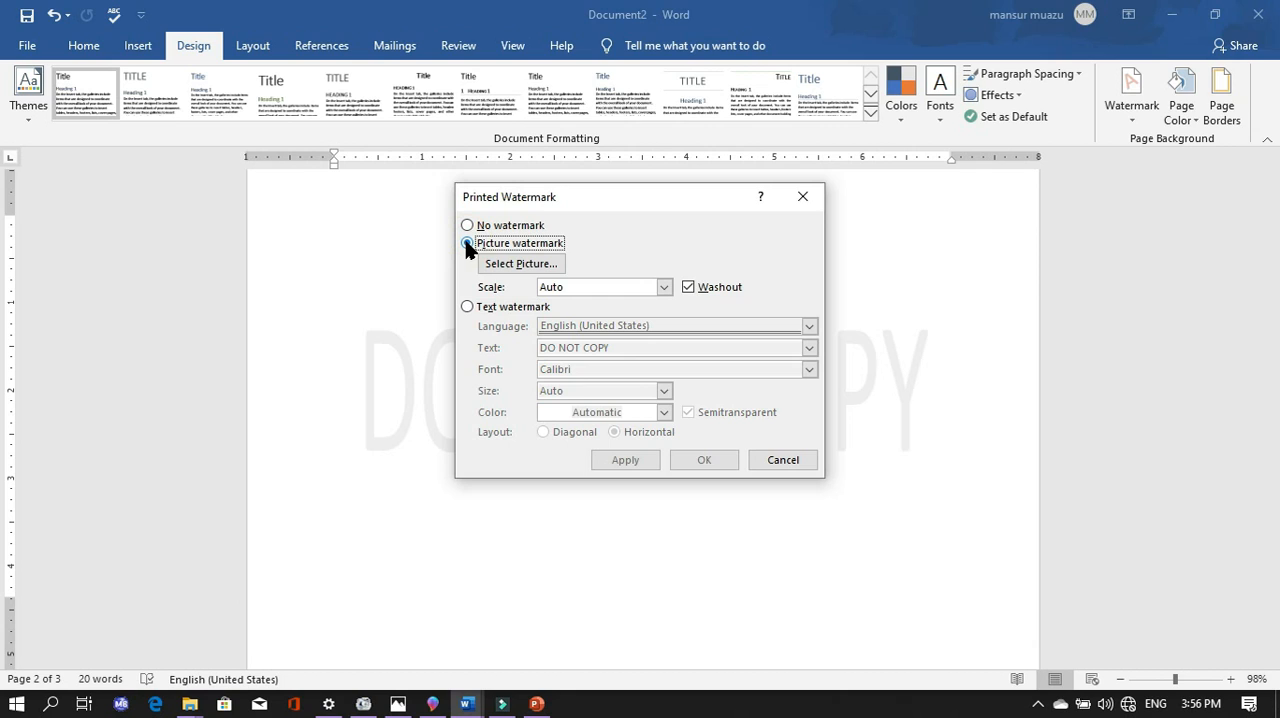
{"action": "left_click", "coordinate": [525, 265]}
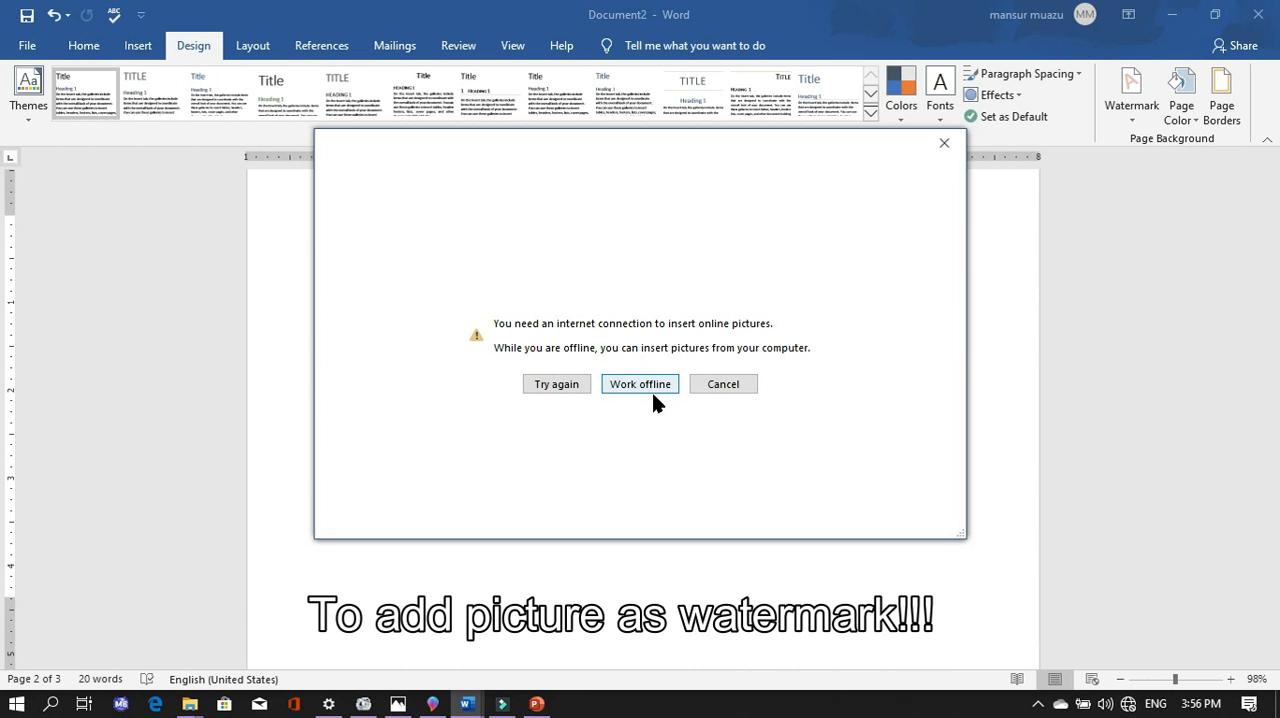
{"action": "left_click", "coordinate": [724, 386]}
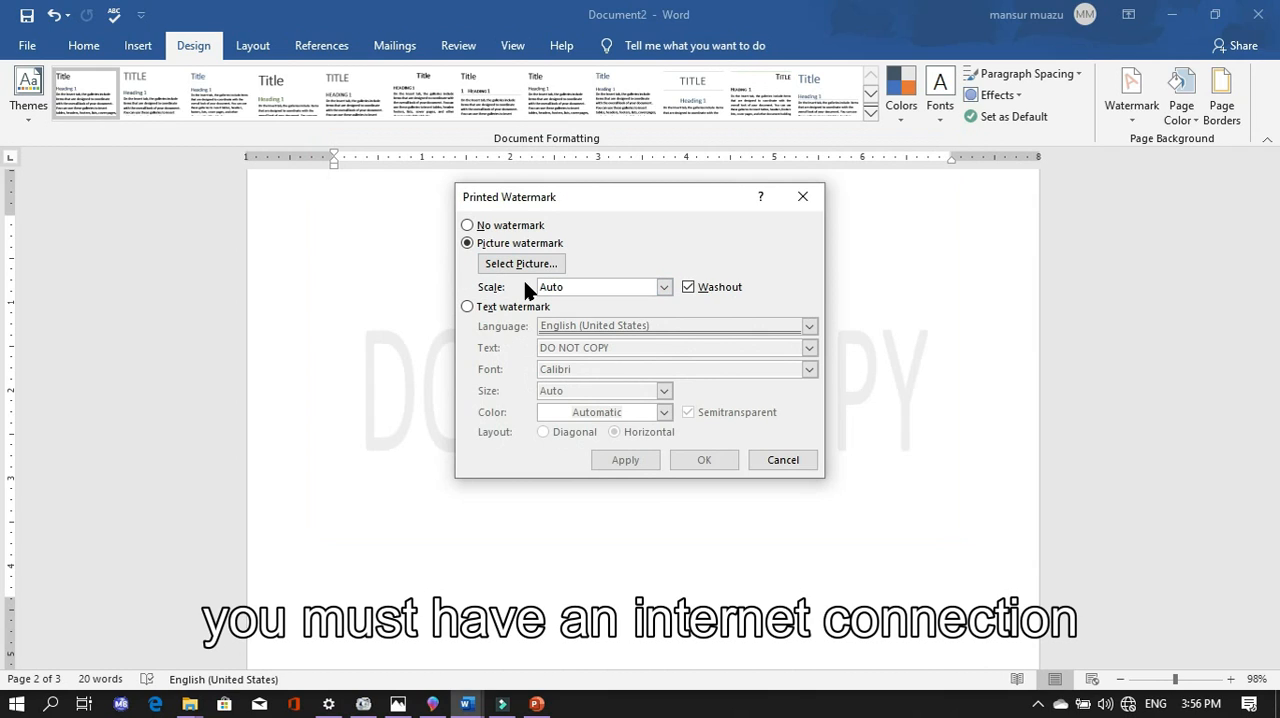
{"action": "left_click", "coordinate": [467, 307]}
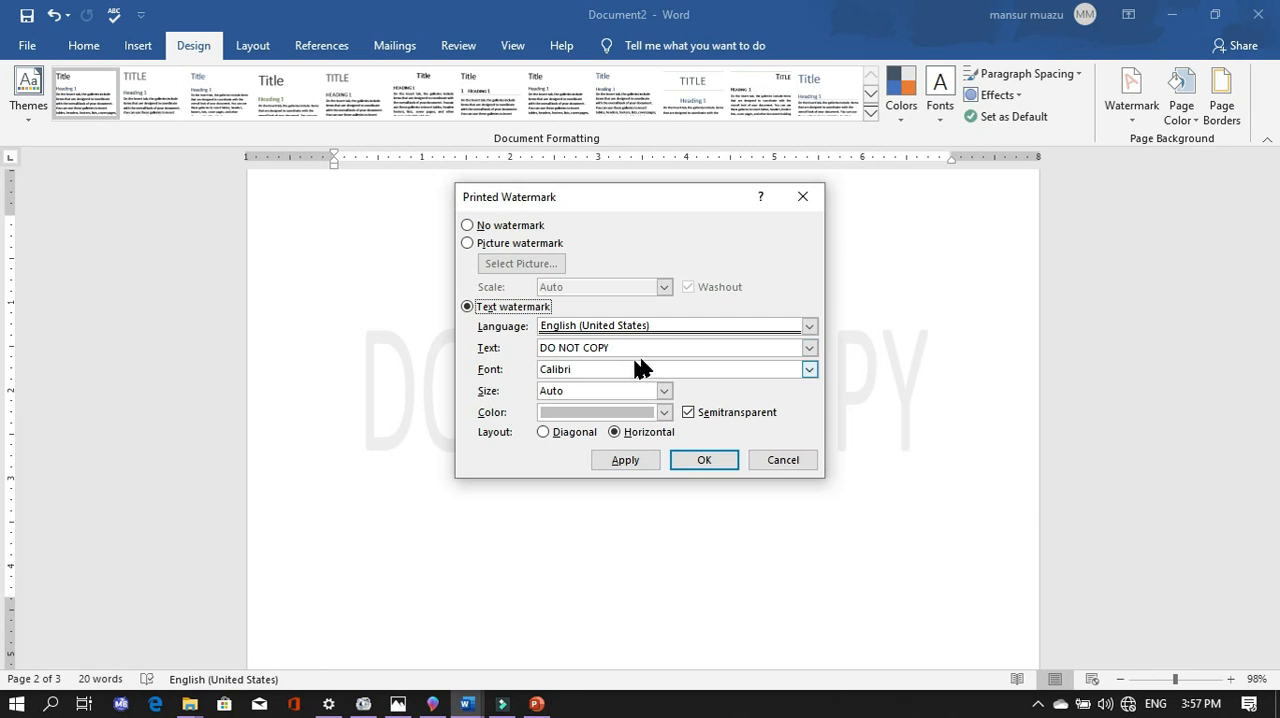
- Replace the watermark text with "SKILL PRACTICE", keep the horizontal layout, and apply it to the document
{"action": "left_click_drag", "start_coordinate": [630, 203], "coordinate": [554, 474]}
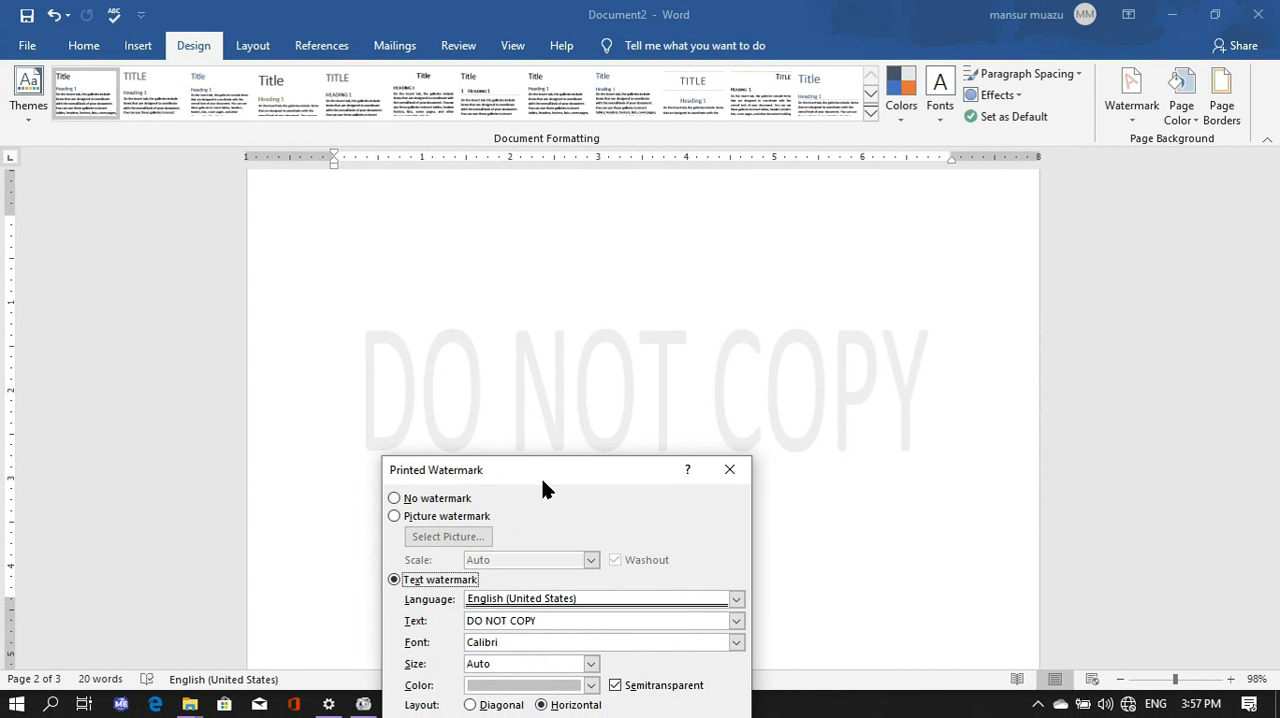
{"action": "left_click_drag", "start_coordinate": [542, 479], "coordinate": [586, 308]}
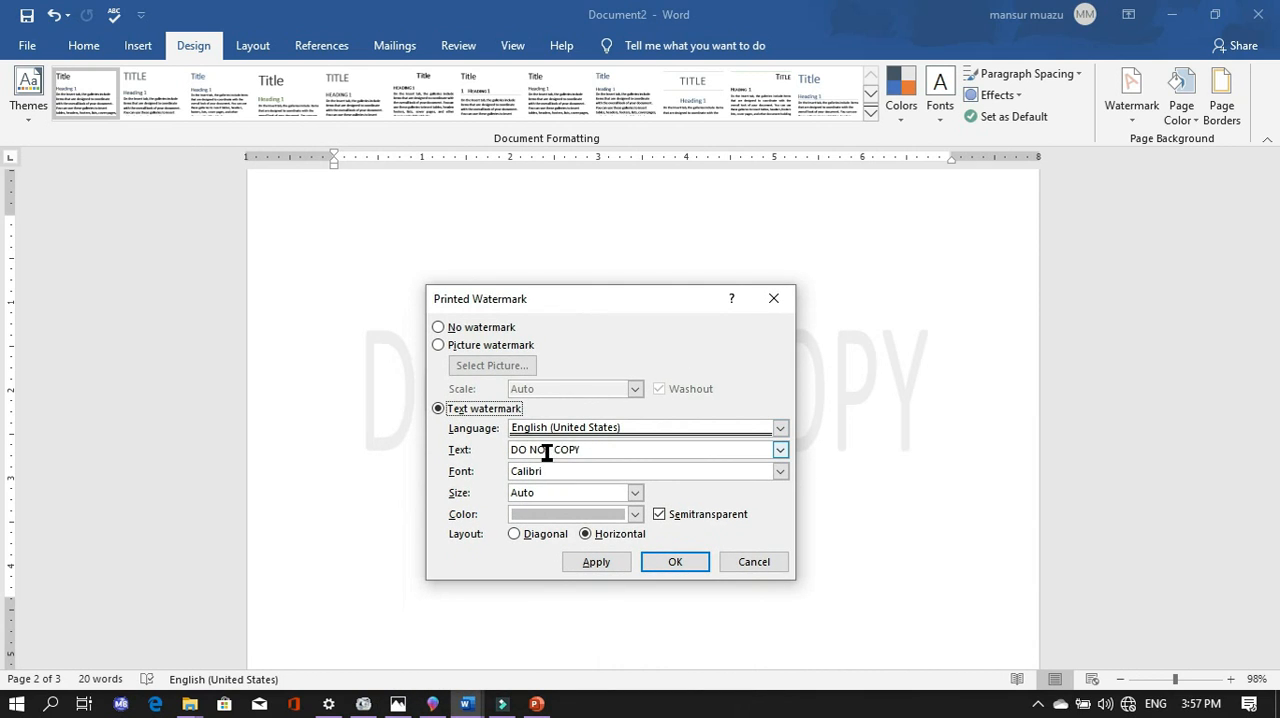
{"action": "left_click", "coordinate": [592, 450]}
{"action": "key", "text": "BackSpace"}
{"action": "key", "text": "BackSpace"}
{"action": "key", "text": "BackSpace"}
{"action": "key", "text": "BackSpace"}
{"action": "key", "text": "BackSpace"}
{"action": "key", "text": "BackSpace"}
{"action": "key", "text": "BackSpace"}
{"action": "key", "text": "BackSpace"}
{"action": "key", "text": "BackSpace"}
{"action": "key", "text": "BackSpace"}
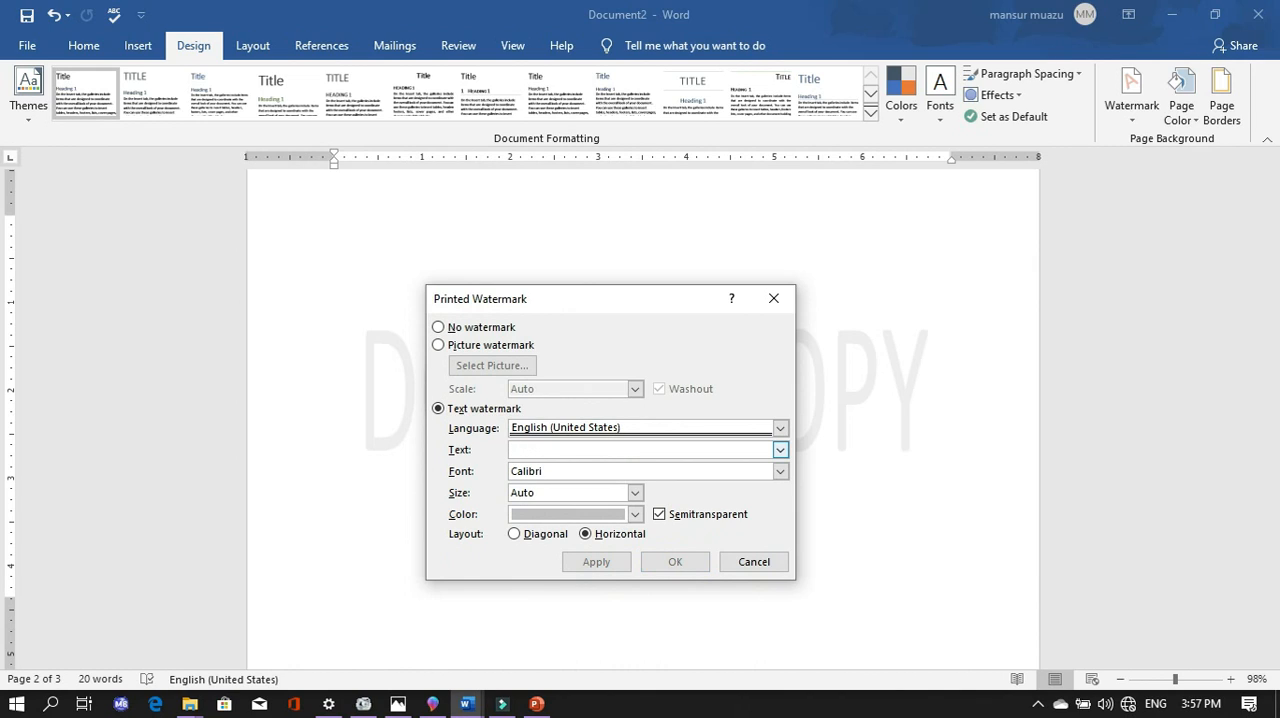
{"action": "type", "text": "SKILL PRACTICE"}
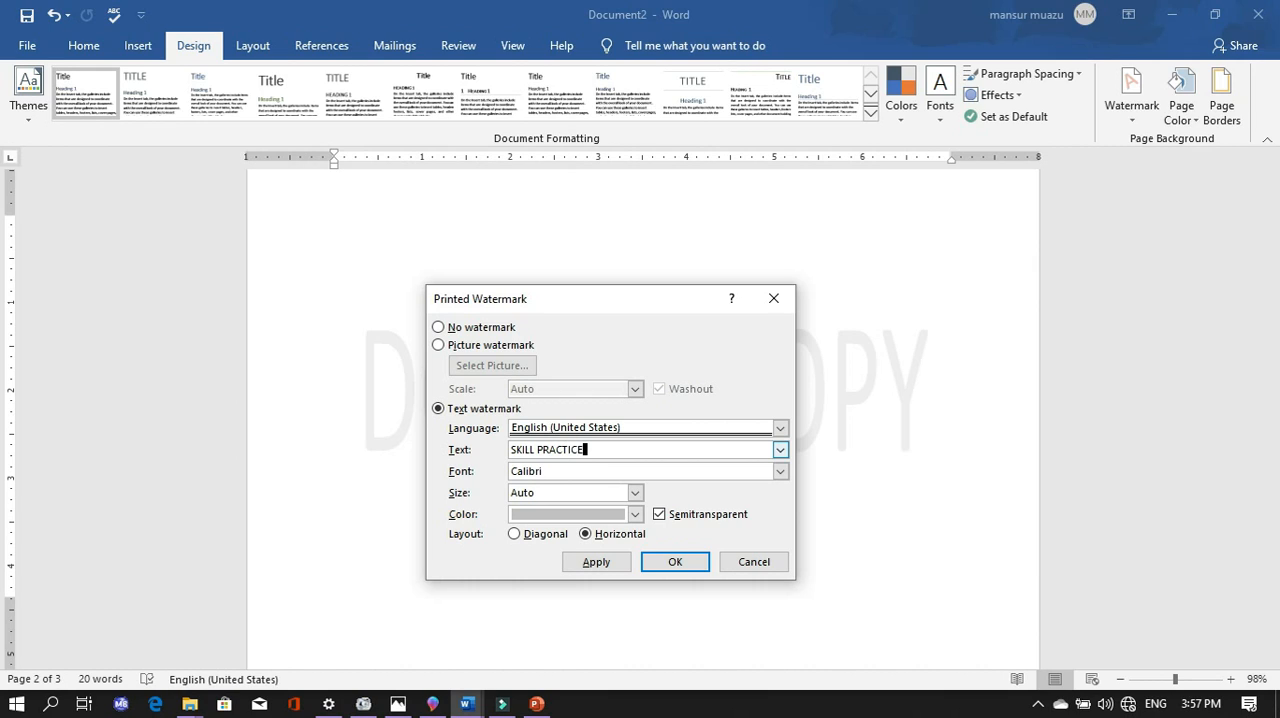
{"action": "left_click", "coordinate": [516, 535]}
{"action": "left_click", "coordinate": [588, 535]}
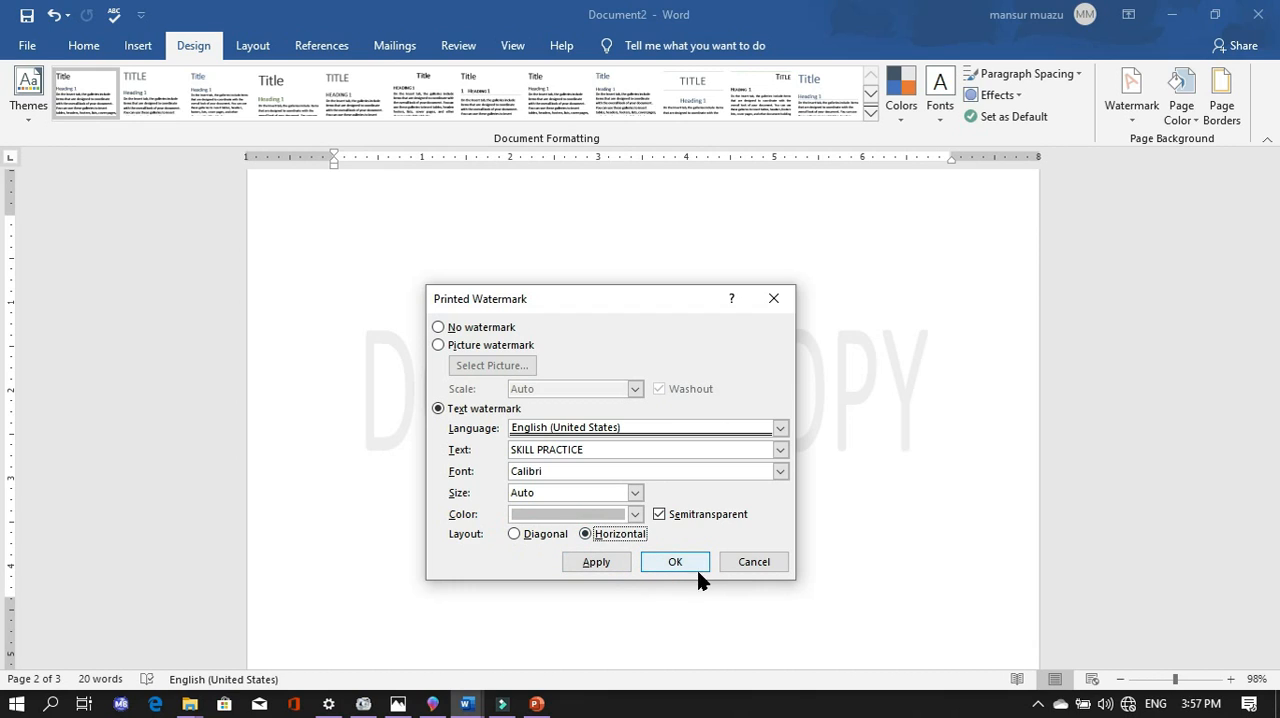
{"action": "left_click", "coordinate": [598, 562]}
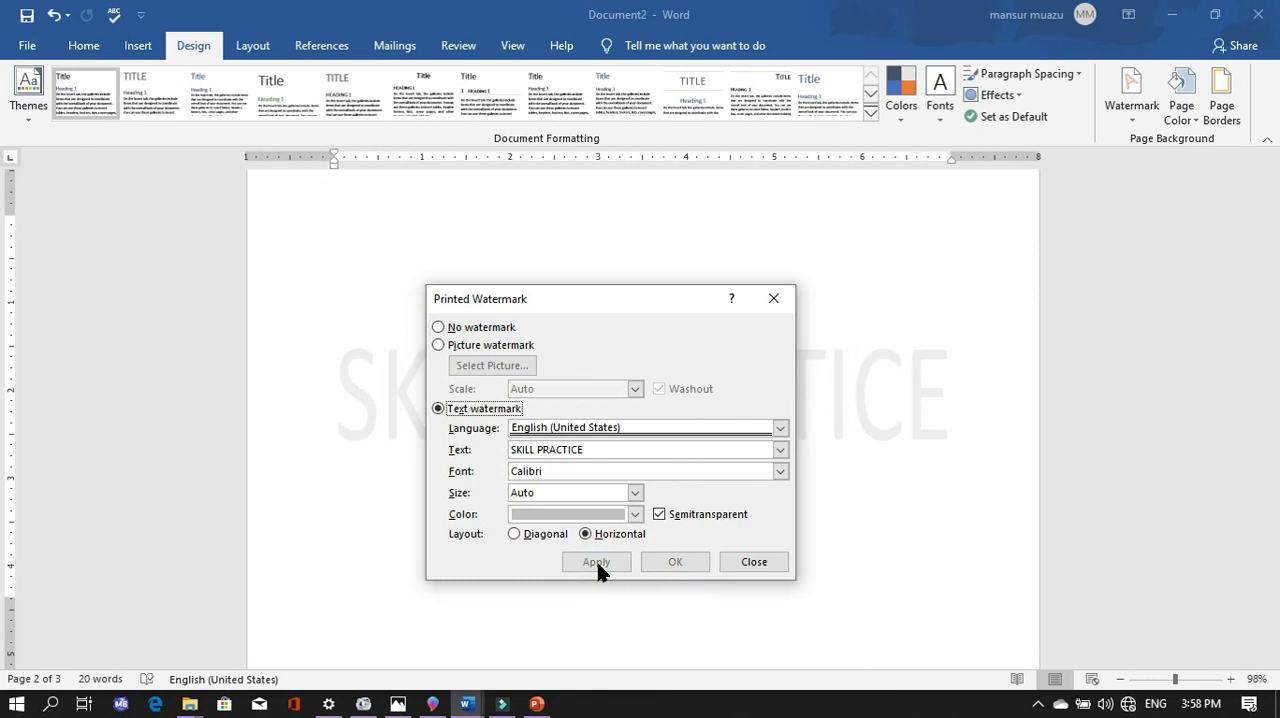
- Set the SKILL PRACTICE watermark's colour to the theme blue and apply it
{"action": "left_click_drag", "start_coordinate": [605, 300], "coordinate": [640, 266]}
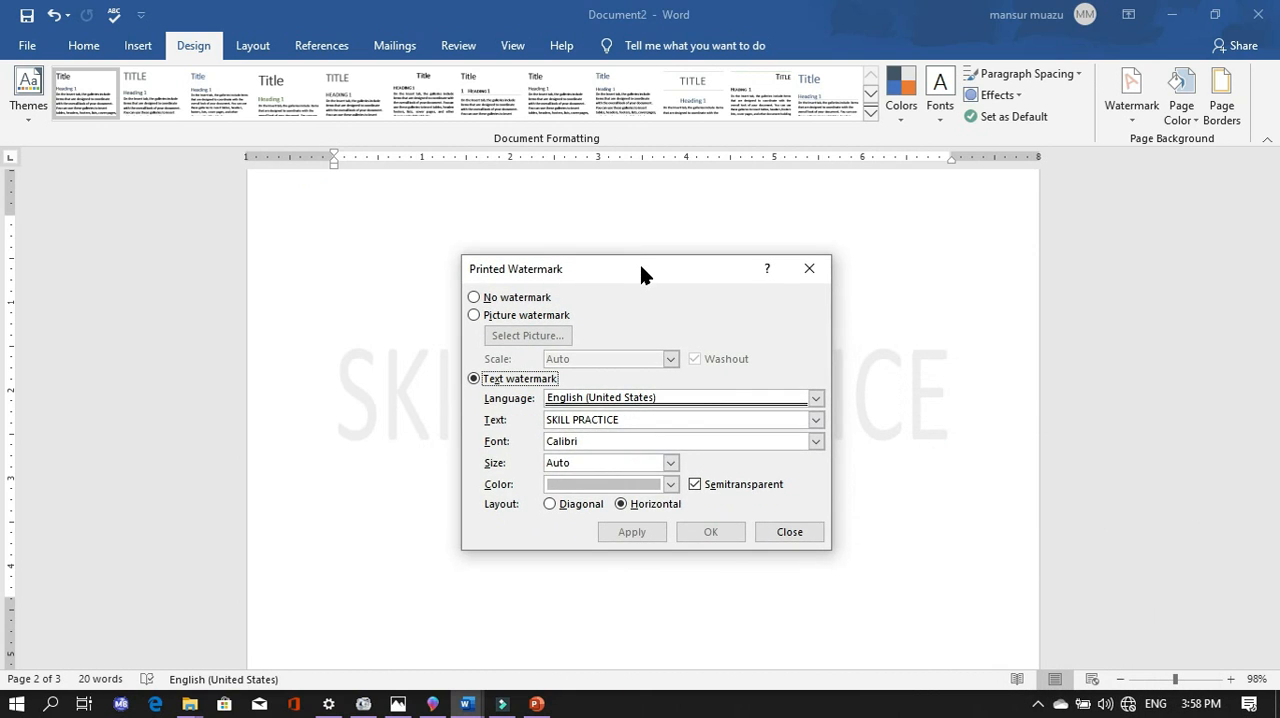
{"action": "left_click", "coordinate": [671, 486]}
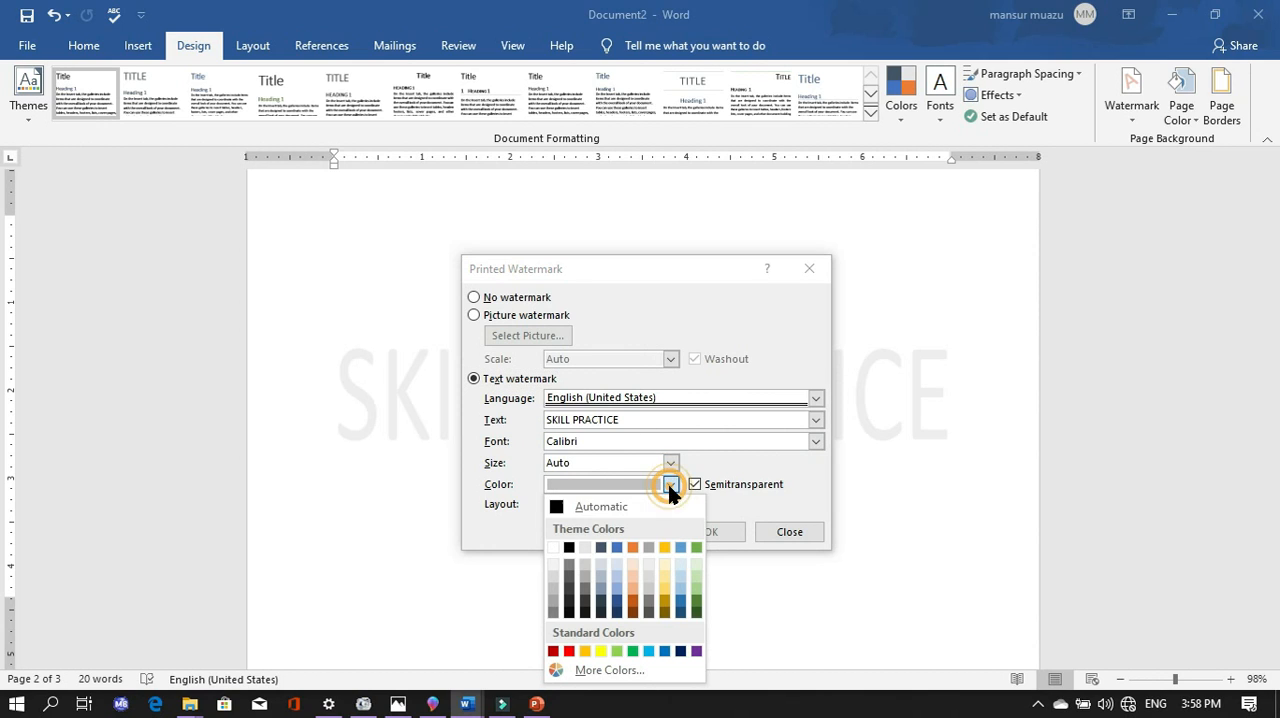
{"action": "left_click", "coordinate": [618, 549]}
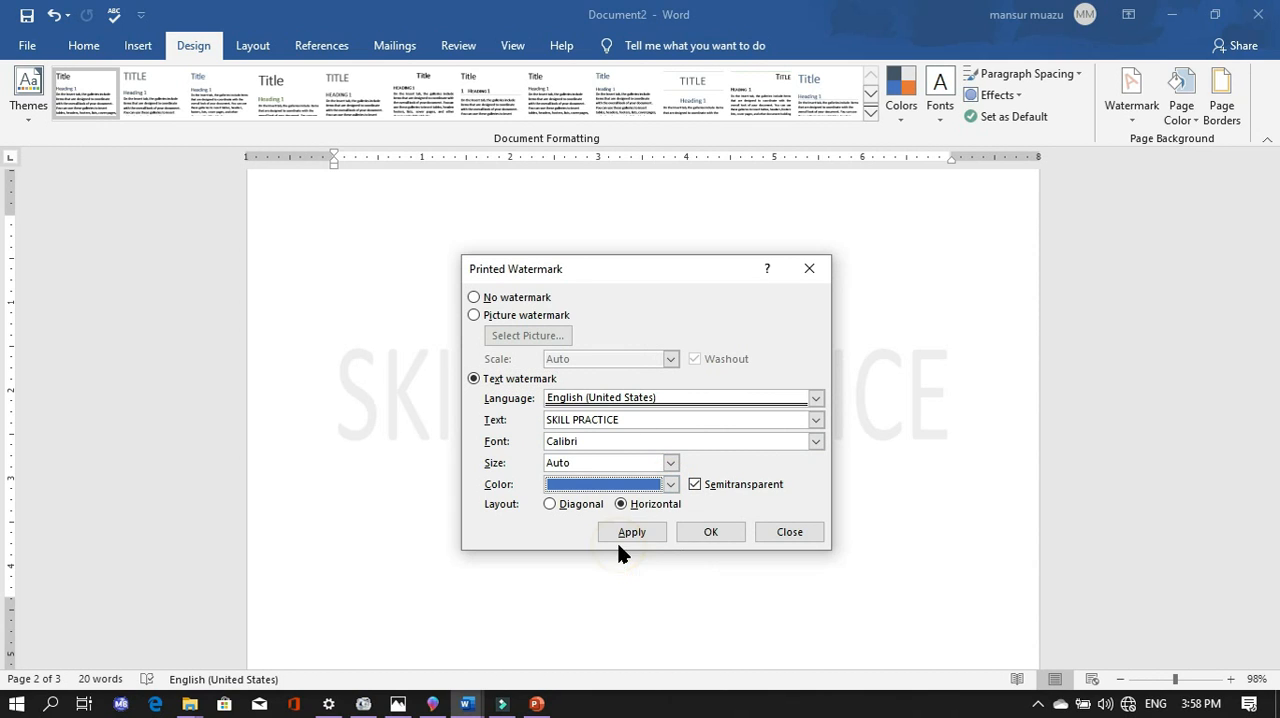
{"action": "left_click", "coordinate": [633, 532]}
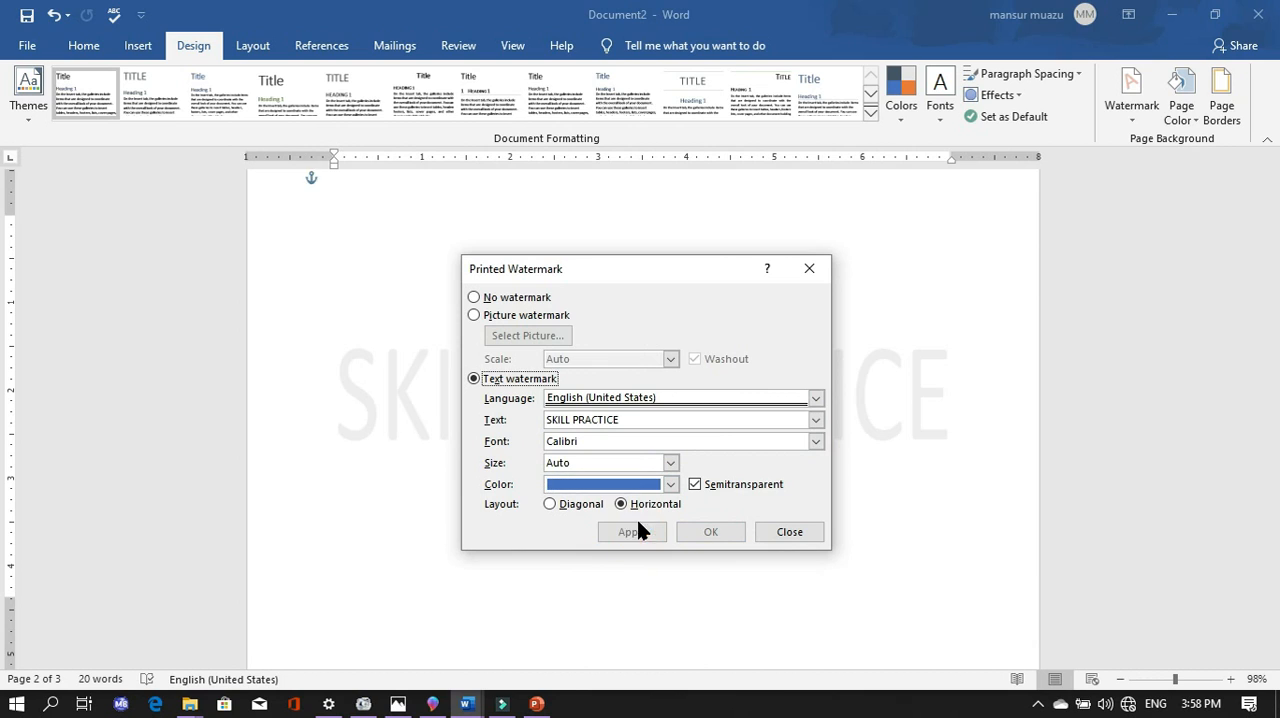
- Change the SKILL PRACTICE watermark's colour to the standard purple, apply it, and close the watermark settings
{"action": "left_click_drag", "start_coordinate": [628, 262], "coordinate": [684, 339]}
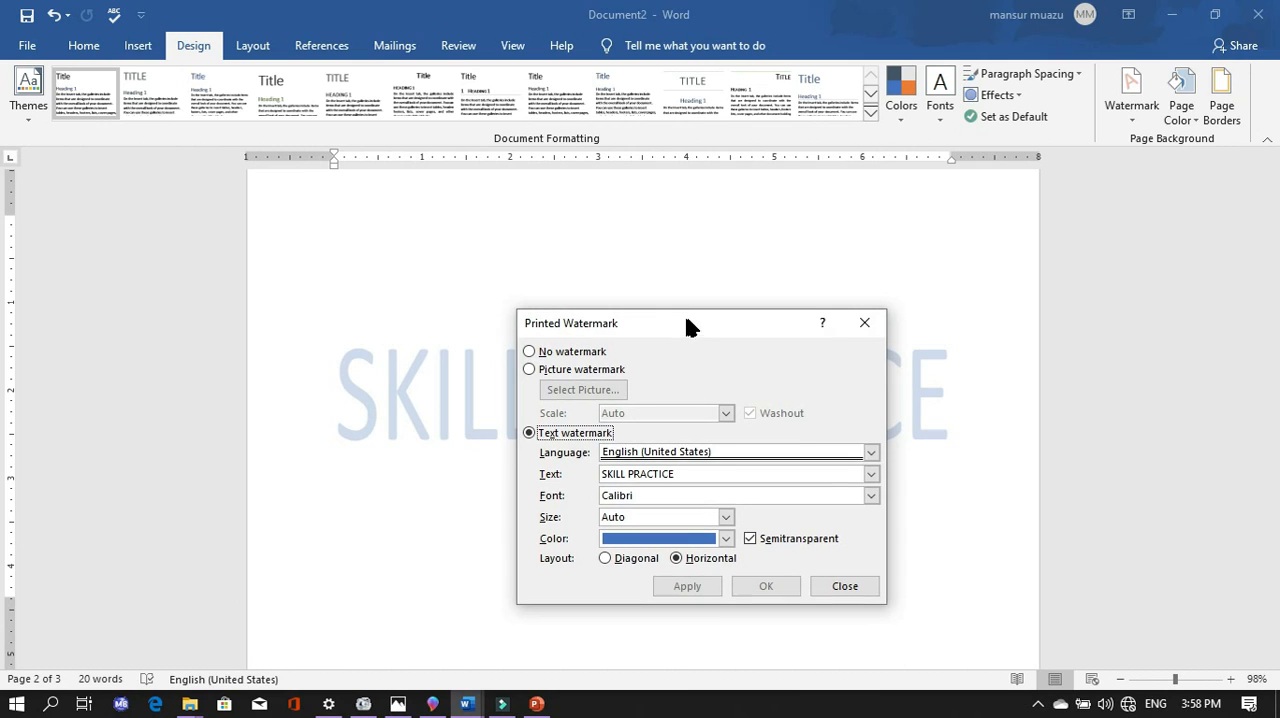
{"action": "left_click", "coordinate": [726, 539]}
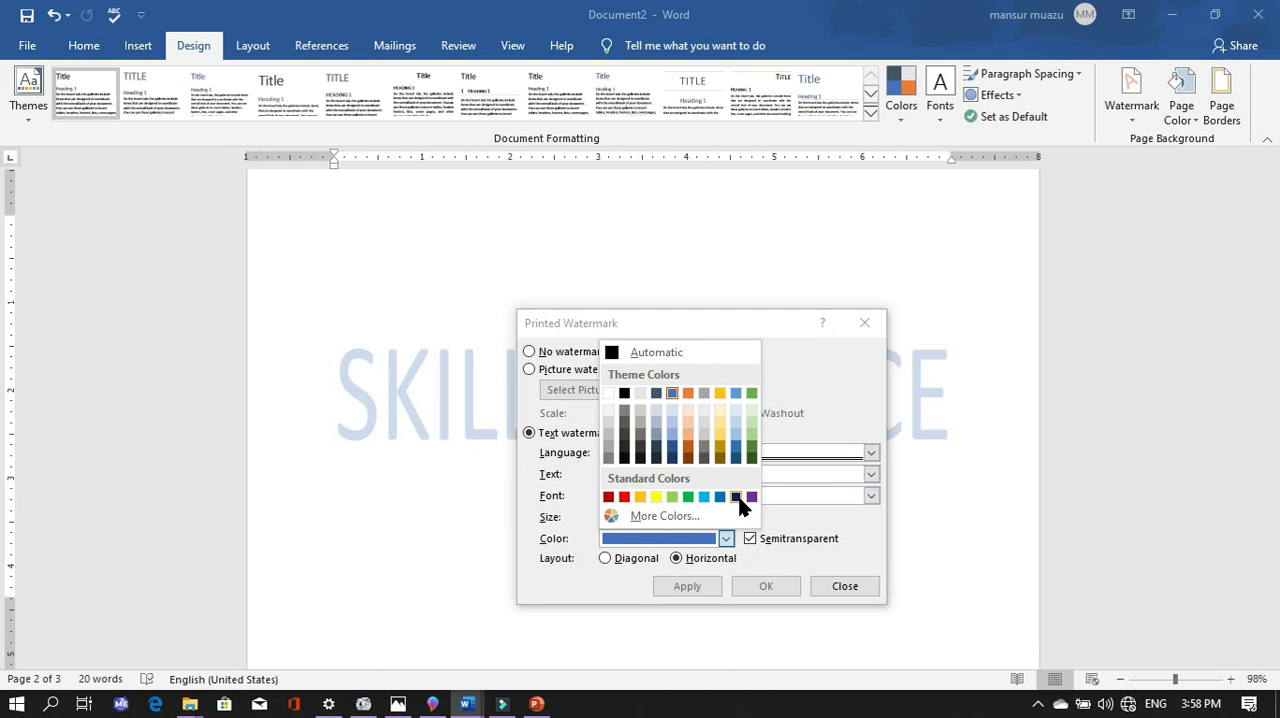
{"action": "left_click", "coordinate": [736, 497]}
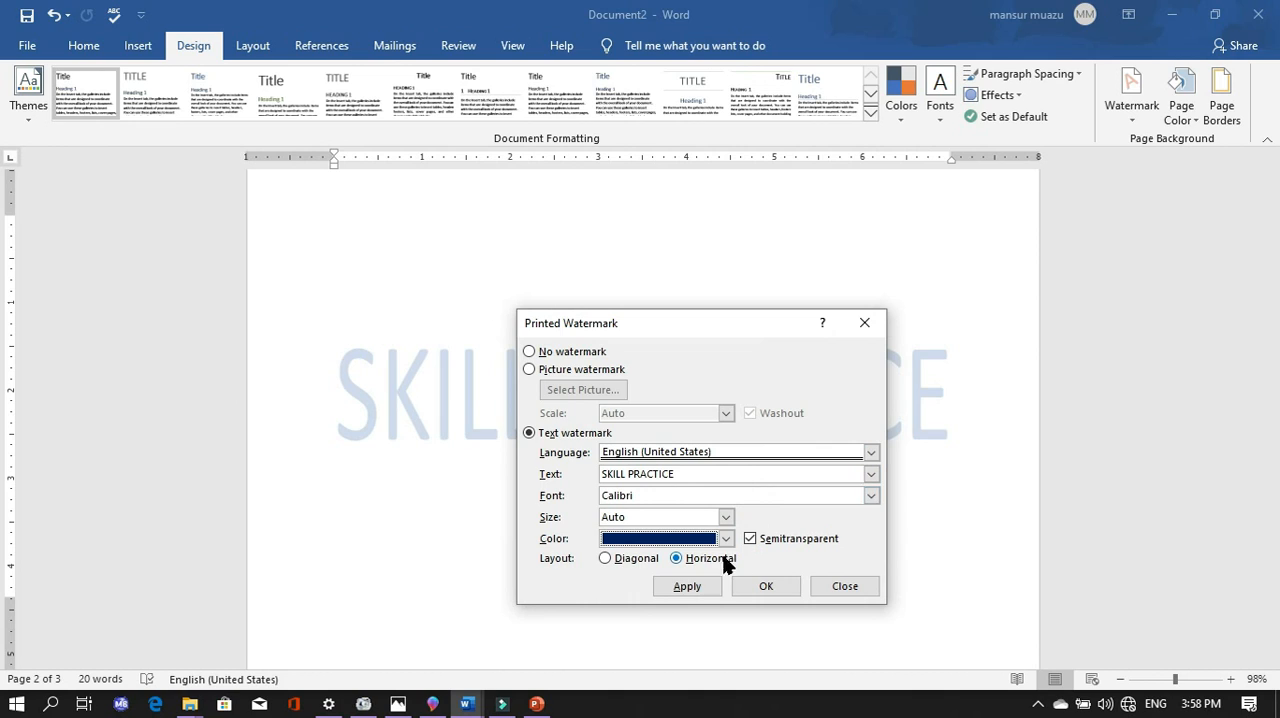
{"action": "left_click", "coordinate": [701, 588]}
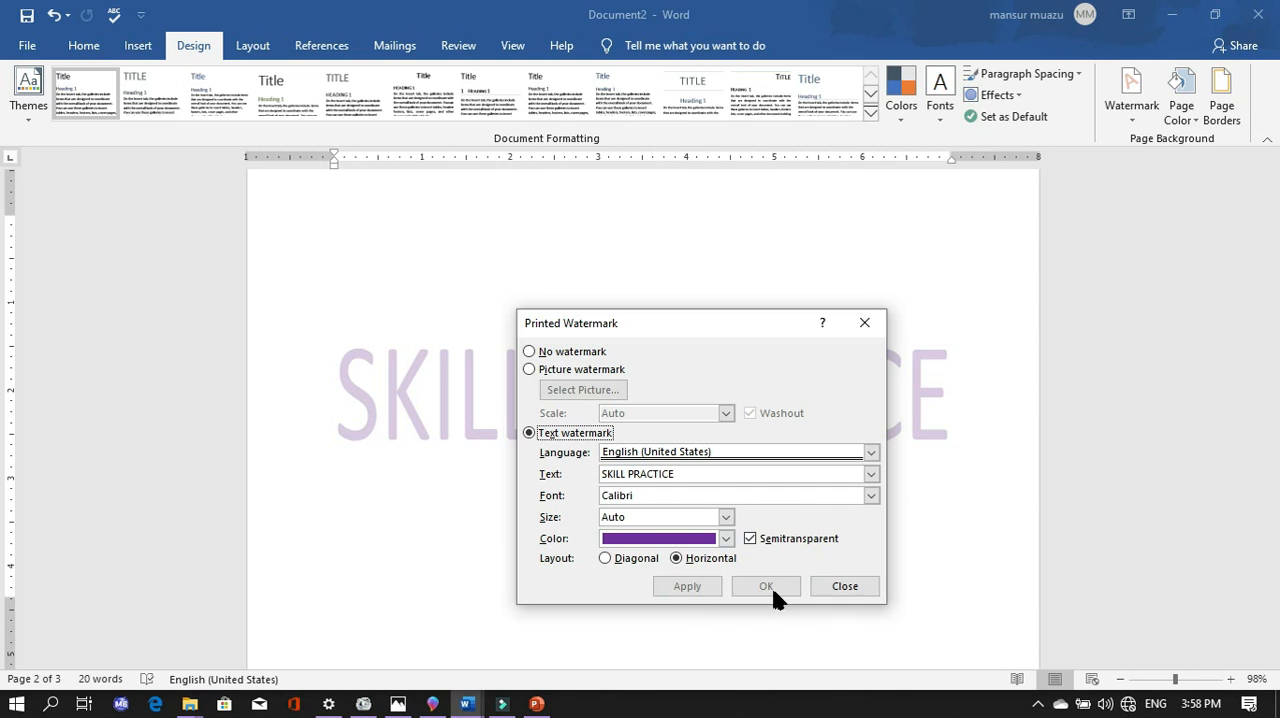
{"action": "left_click", "coordinate": [843, 588]}
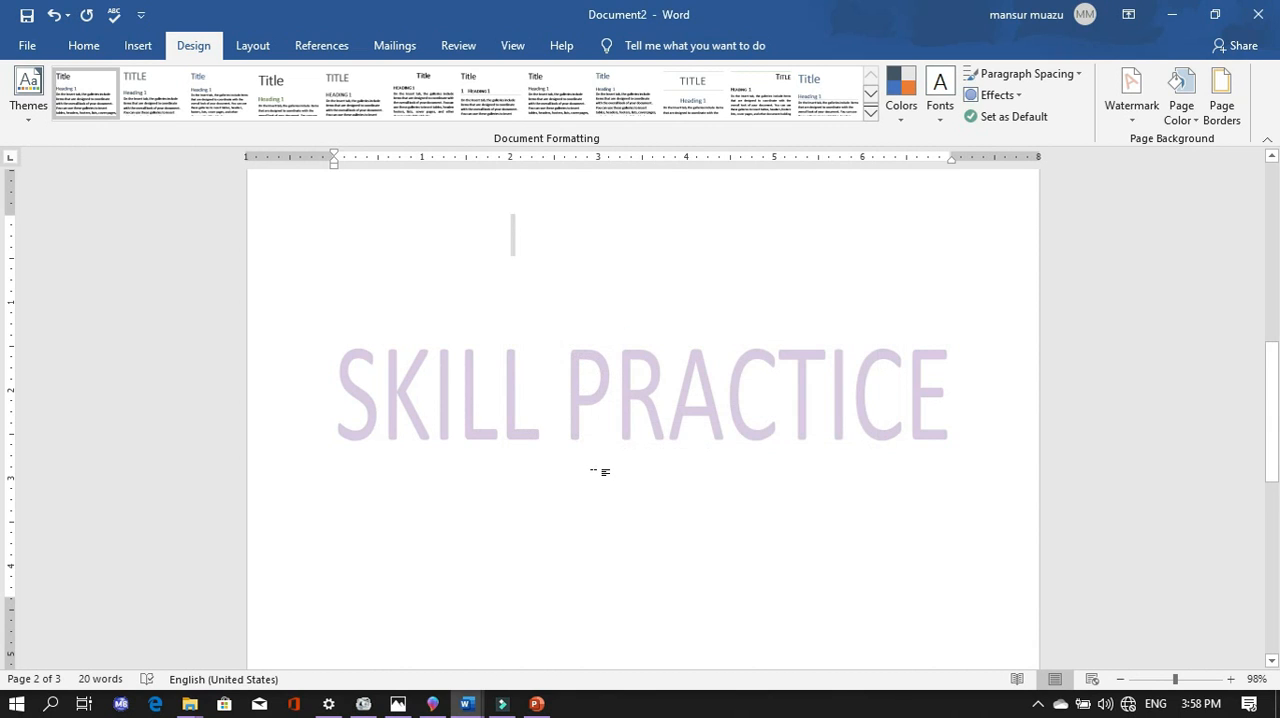
- Set the page colour of the document to the lightest gold theme tint
{"action": "scroll", "coordinate": [617, 474], "scroll_direction": "up", "scroll_amount": 3}
{"action": "scroll", "coordinate": [615, 487], "scroll_direction": "down", "scroll_amount": 3}
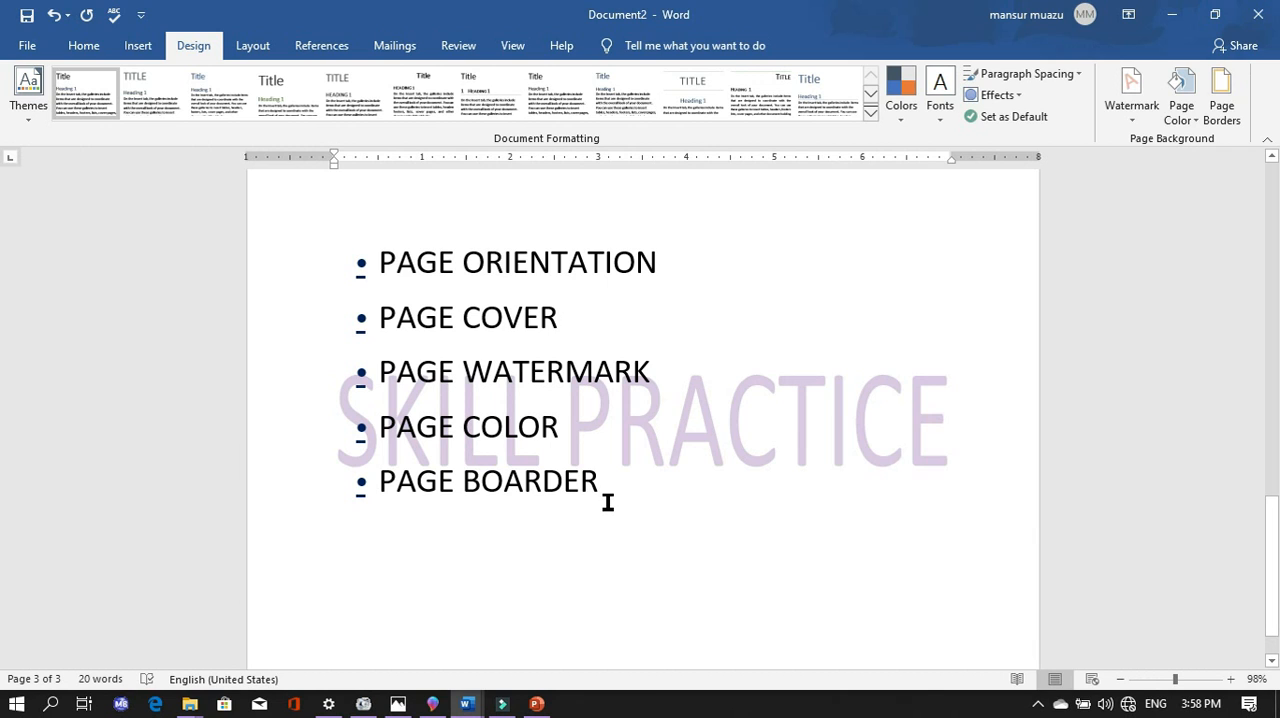
{"action": "scroll", "coordinate": [740, 509], "scroll_direction": "up", "scroll_amount": 8}
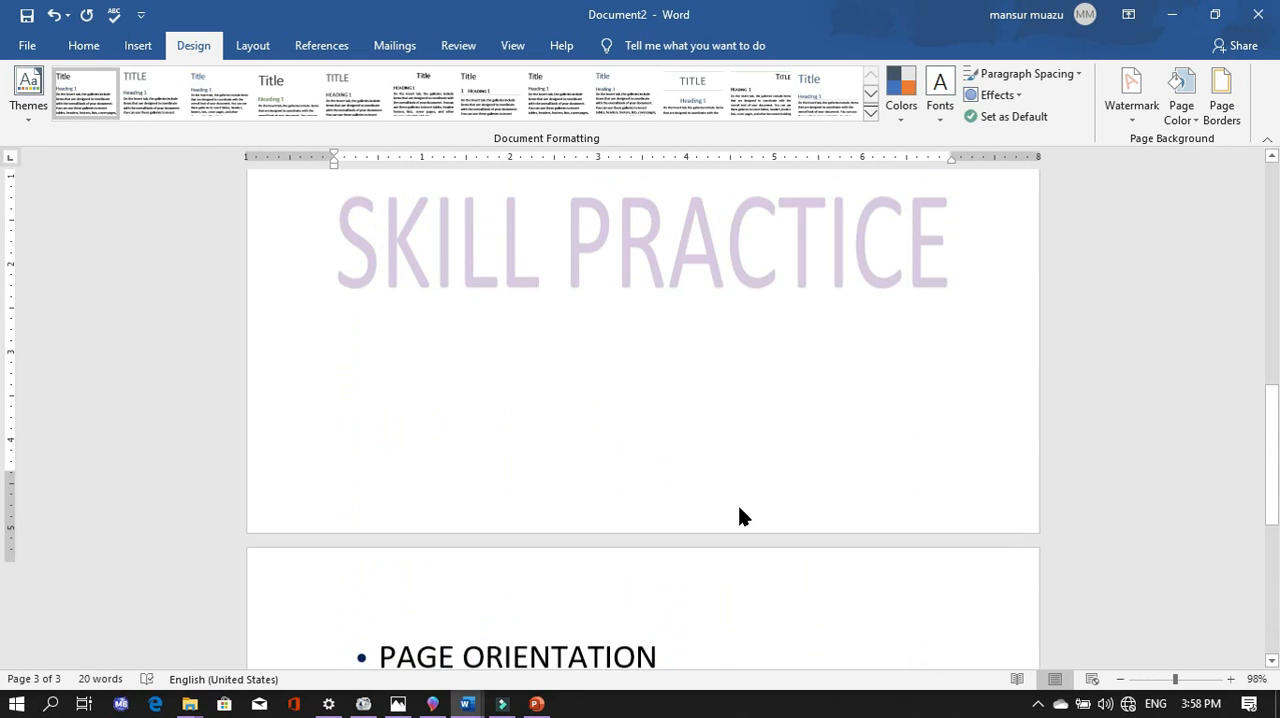
{"action": "scroll", "coordinate": [745, 504], "scroll_direction": "up", "scroll_amount": 10}
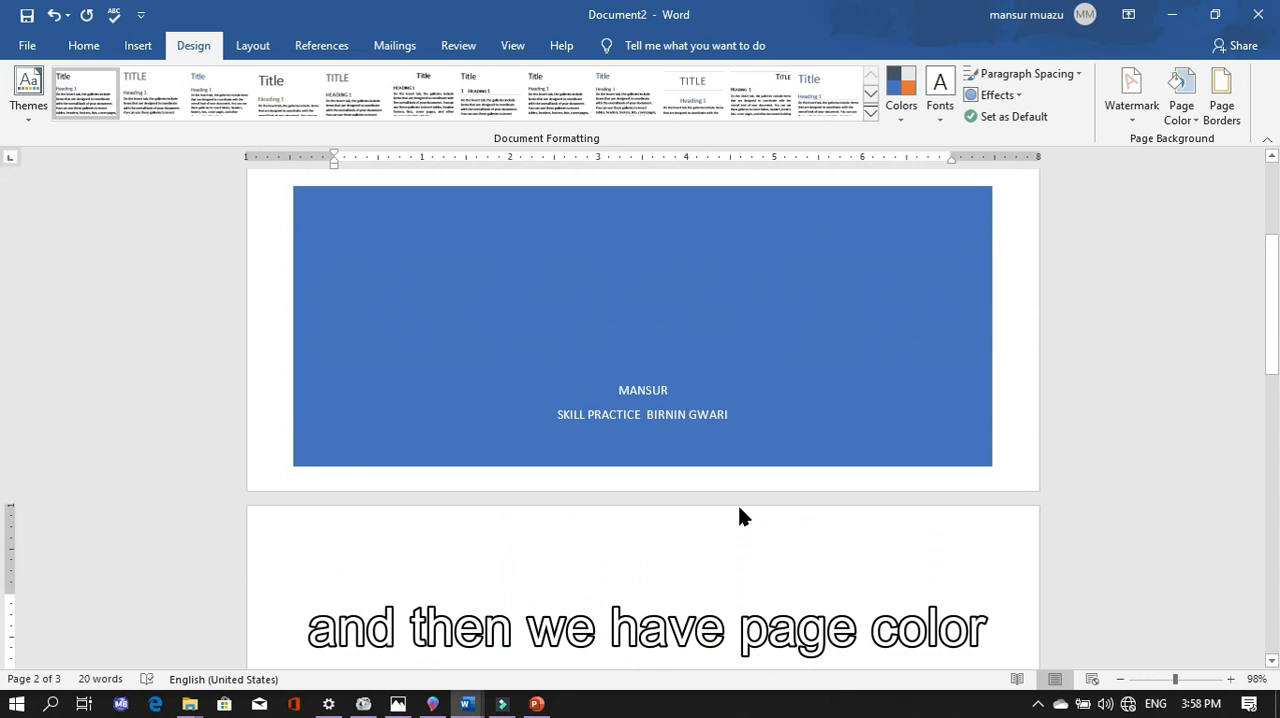
{"action": "scroll", "coordinate": [744, 509], "scroll_direction": "down", "scroll_amount": 5}
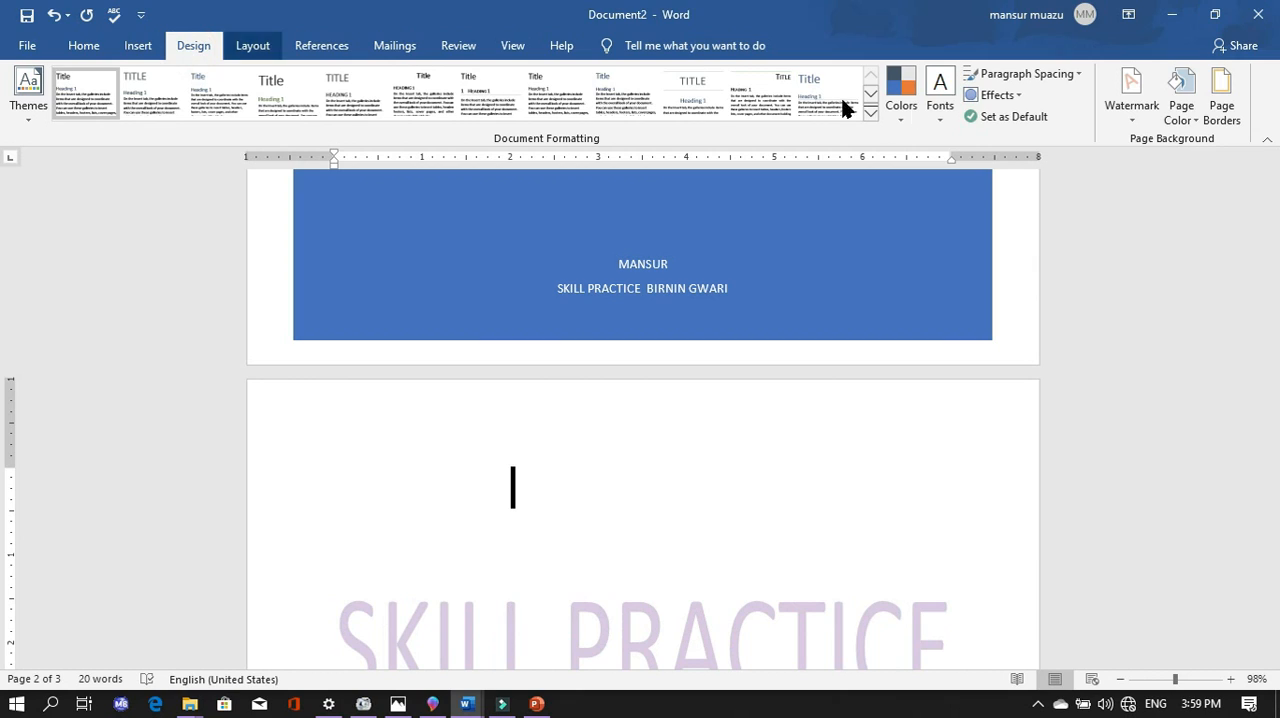
{"action": "left_click", "coordinate": [1190, 121]}
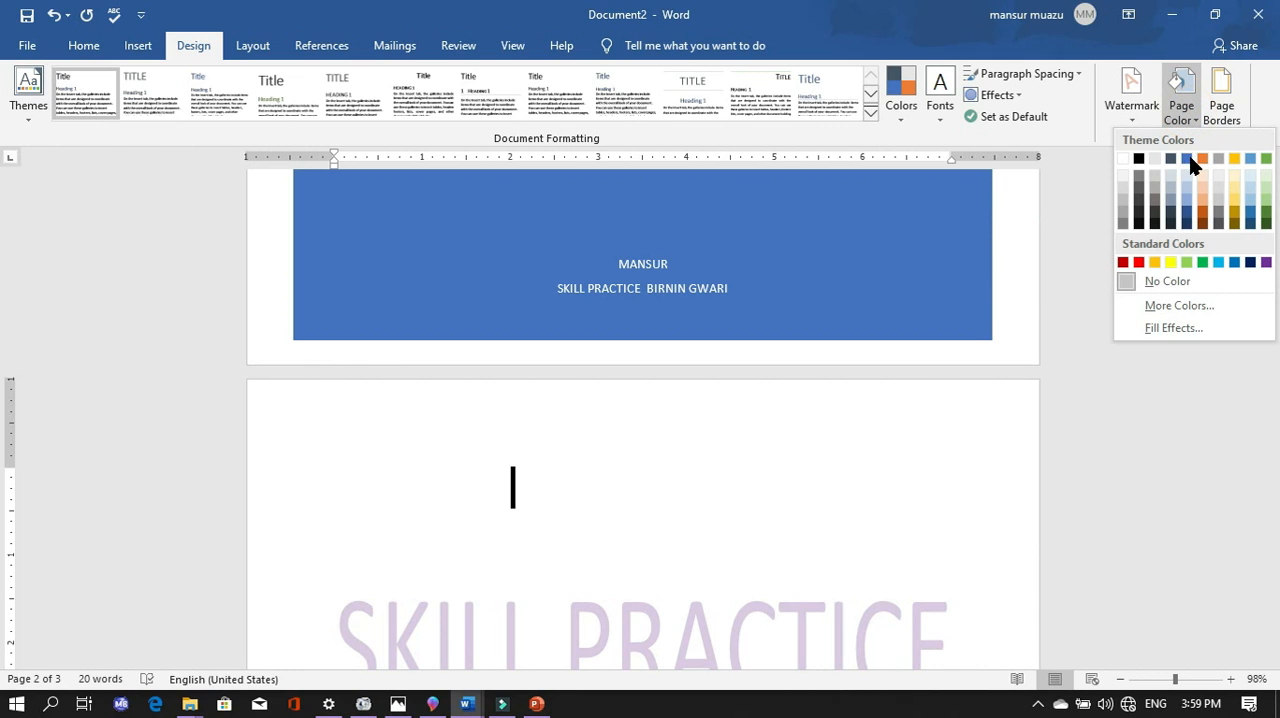
{"action": "left_click", "coordinate": [1197, 124]}
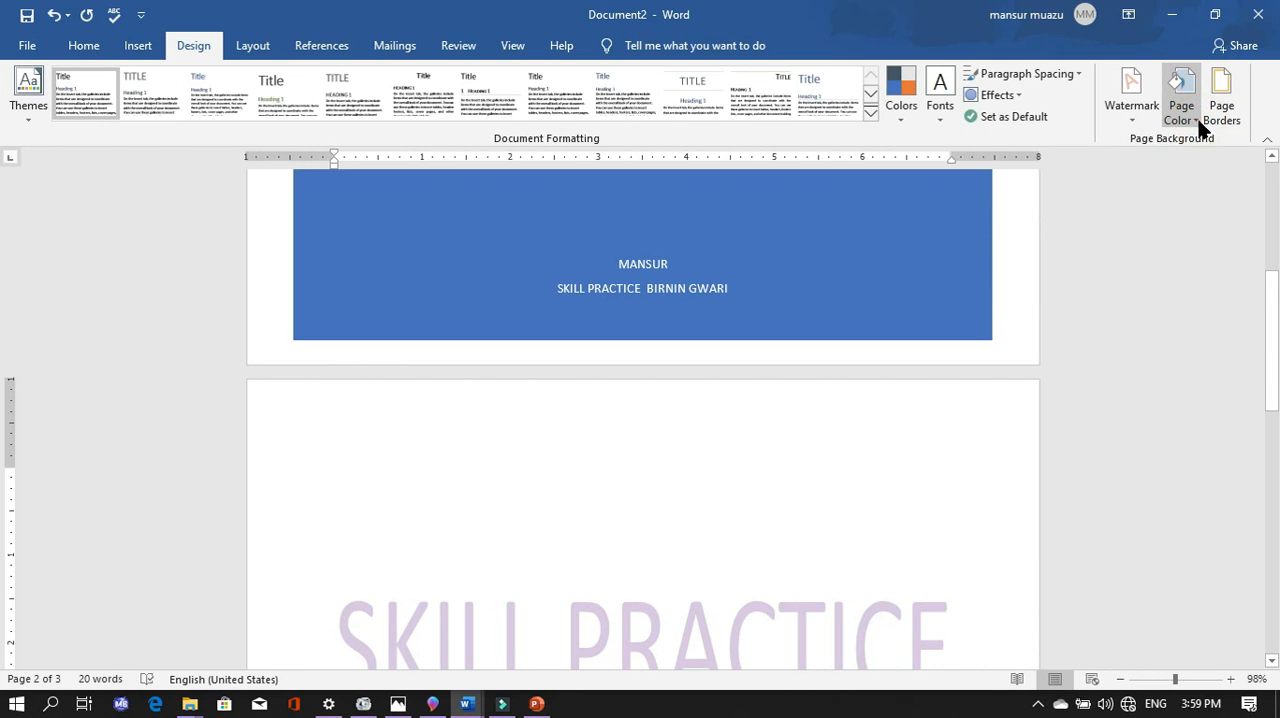
{"action": "left_click", "coordinate": [1197, 124]}
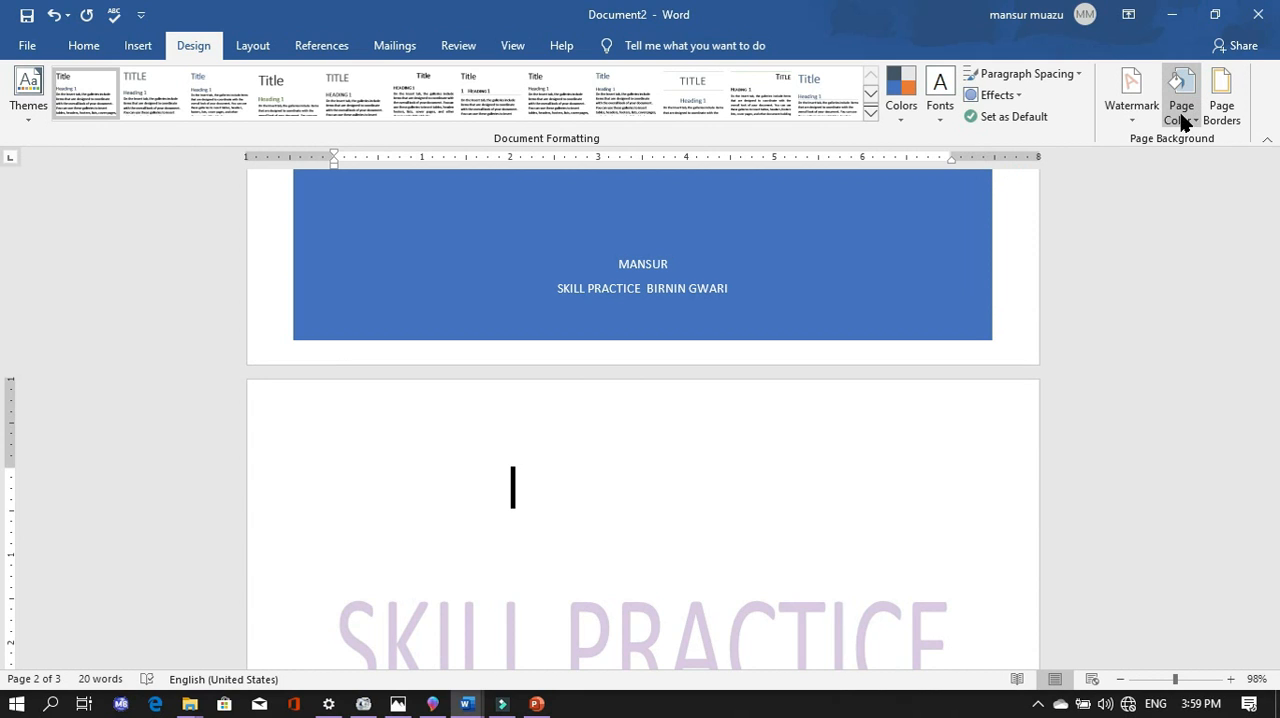
{"action": "left_click", "coordinate": [1195, 129]}
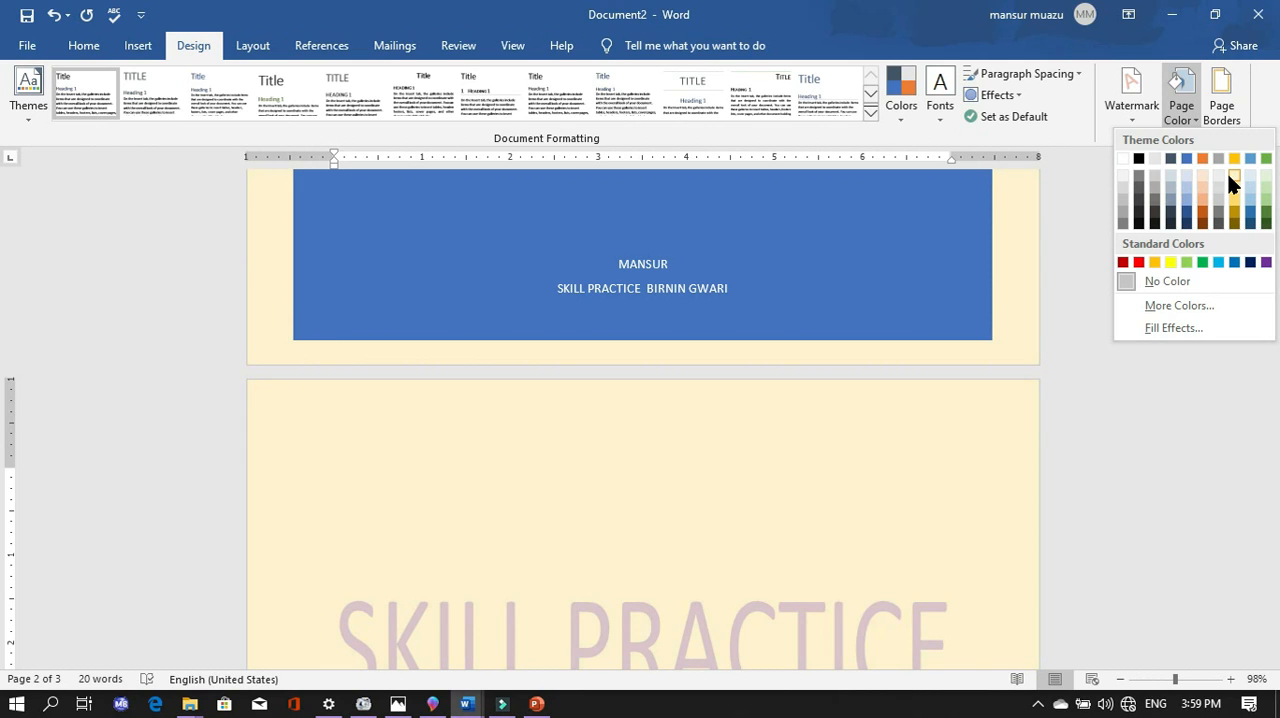
{"action": "left_click", "coordinate": [1233, 176]}
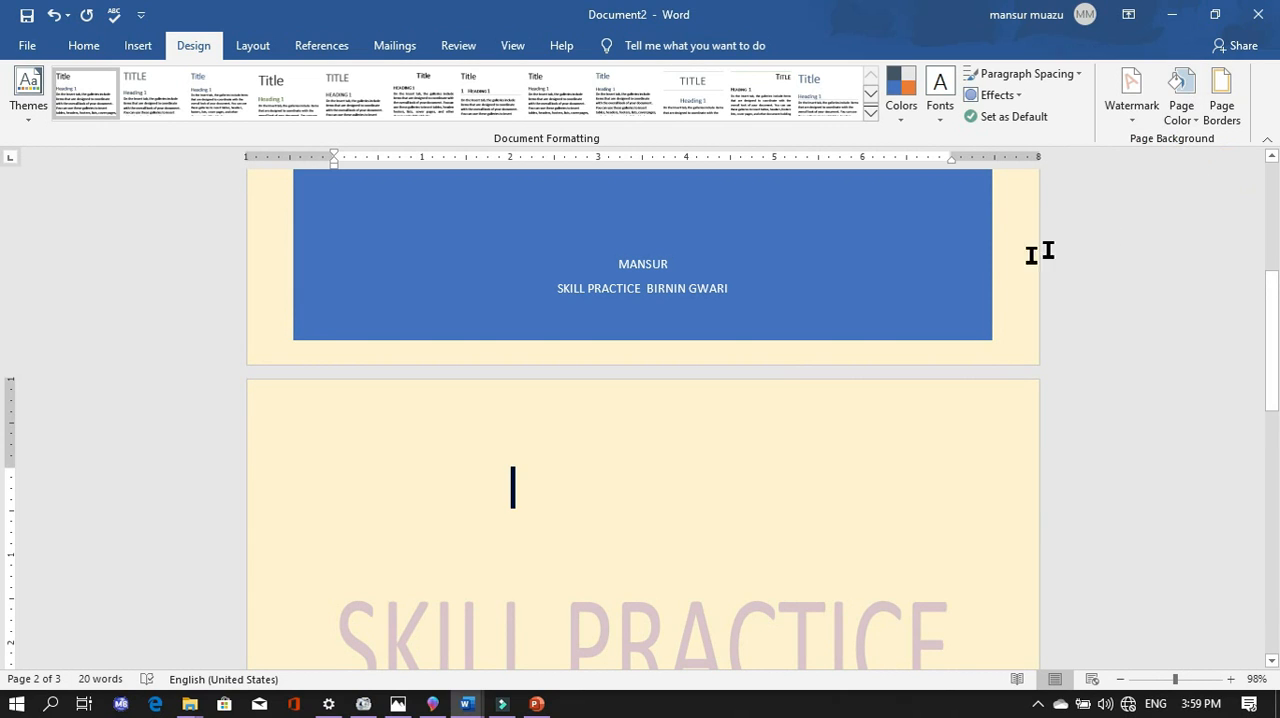
- Change the page colour of the document to the lightest blue-gray theme tint
{"action": "scroll", "coordinate": [948, 332], "scroll_direction": "down", "scroll_amount": 10}
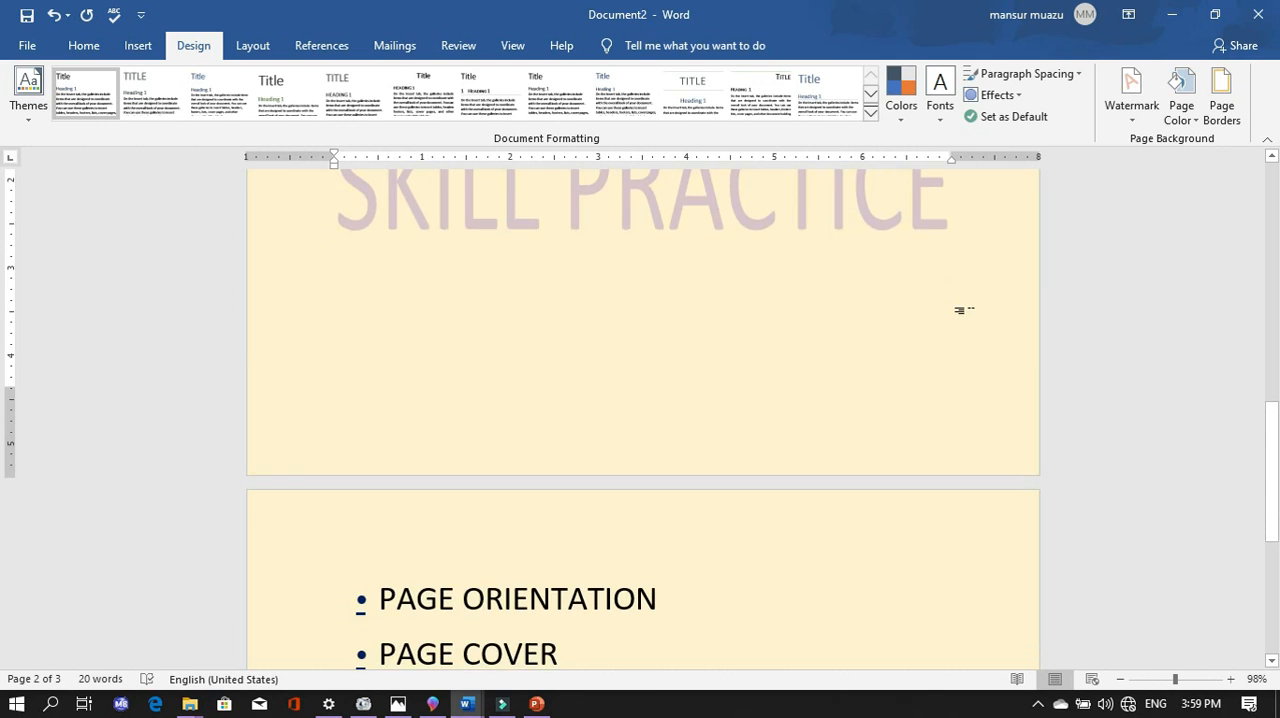
{"action": "scroll", "coordinate": [971, 314], "scroll_direction": "down", "scroll_amount": 4}
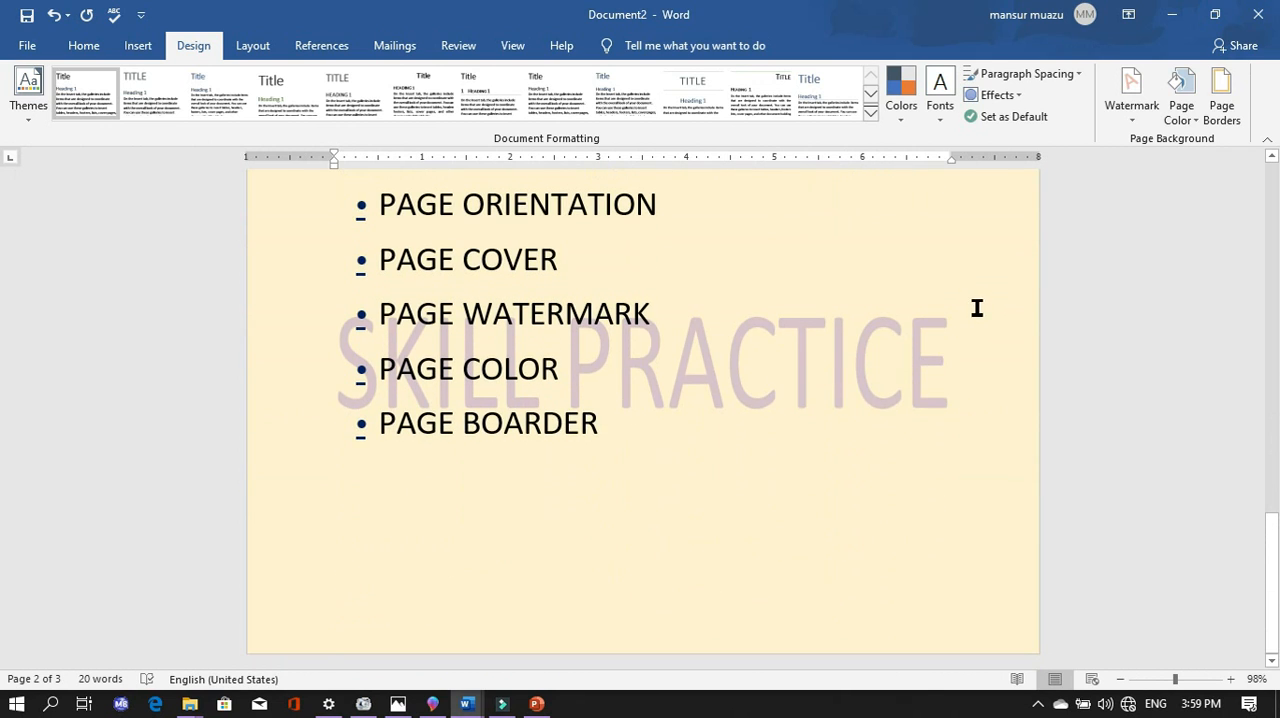
{"action": "scroll", "coordinate": [977, 310], "scroll_direction": "up", "scroll_amount": 4}
{"action": "scroll", "coordinate": [977, 314], "scroll_direction": "down", "scroll_amount": 4}
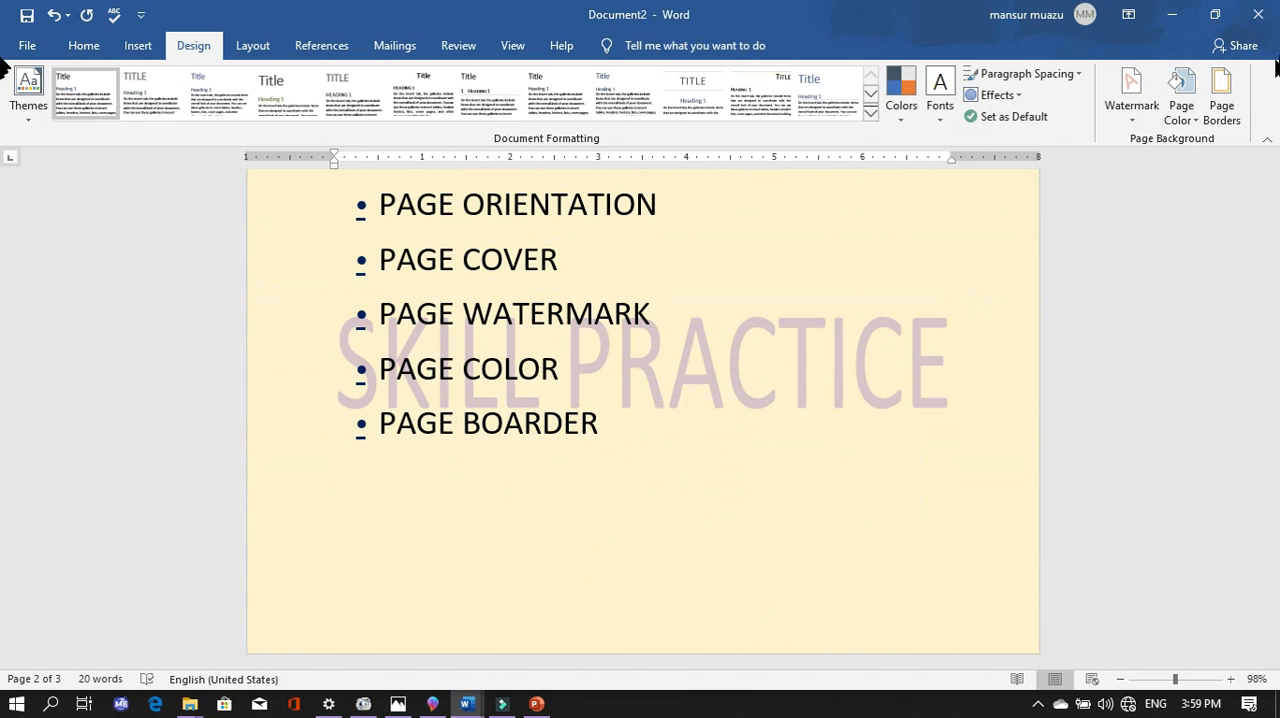
{"action": "left_click", "coordinate": [1188, 118]}
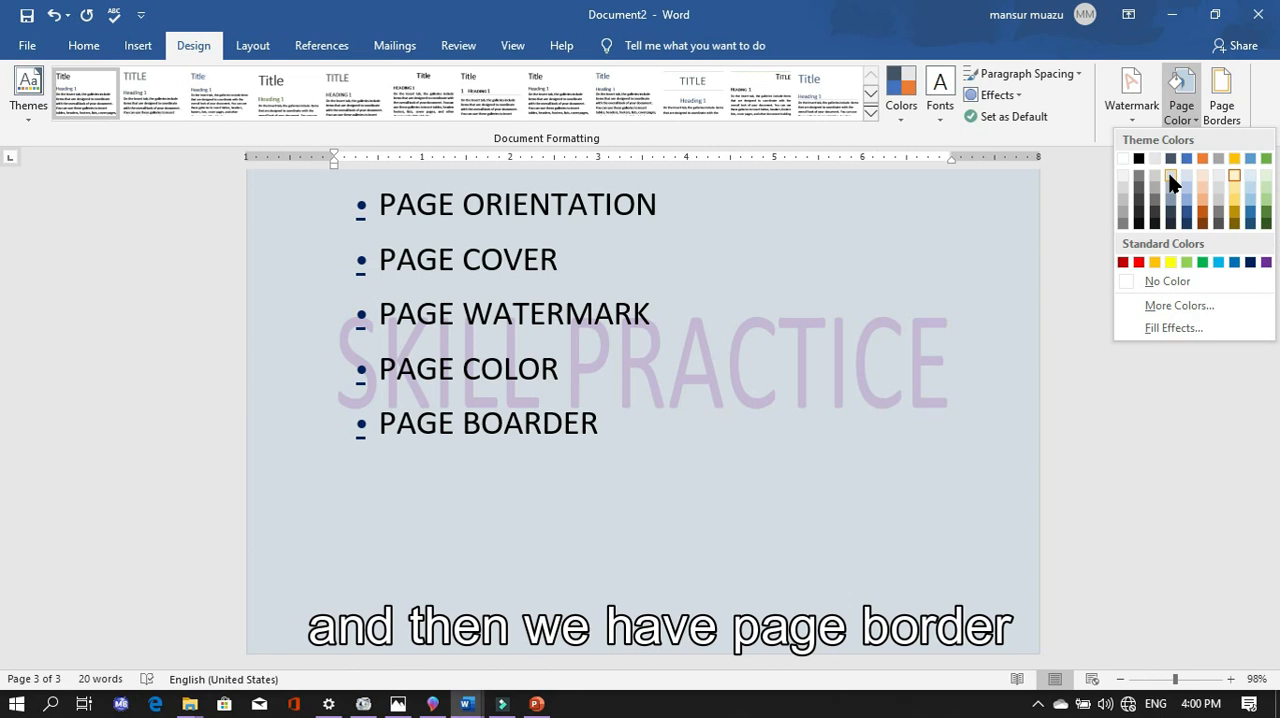
{"action": "left_click", "coordinate": [1172, 180]}
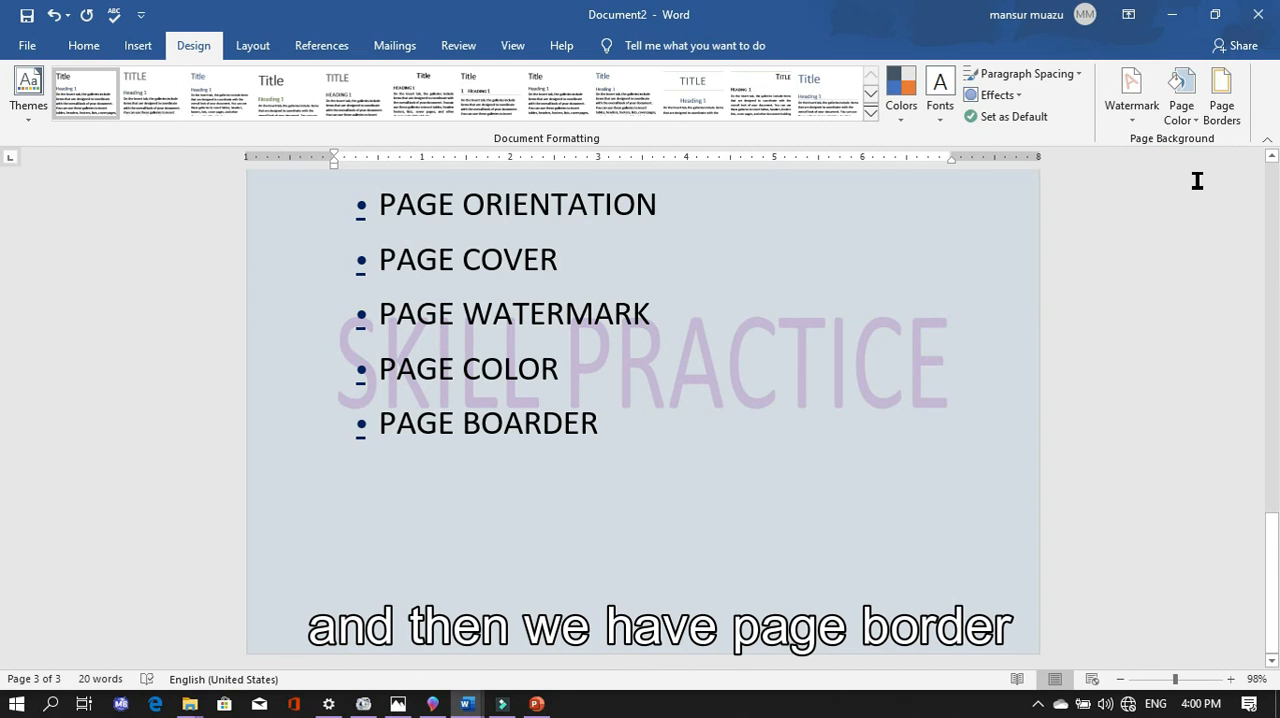
- Open the page border settings and try dotted, dashed, dash-dot and solid line styles as a box border
{"action": "left_click", "coordinate": [1222, 118]}
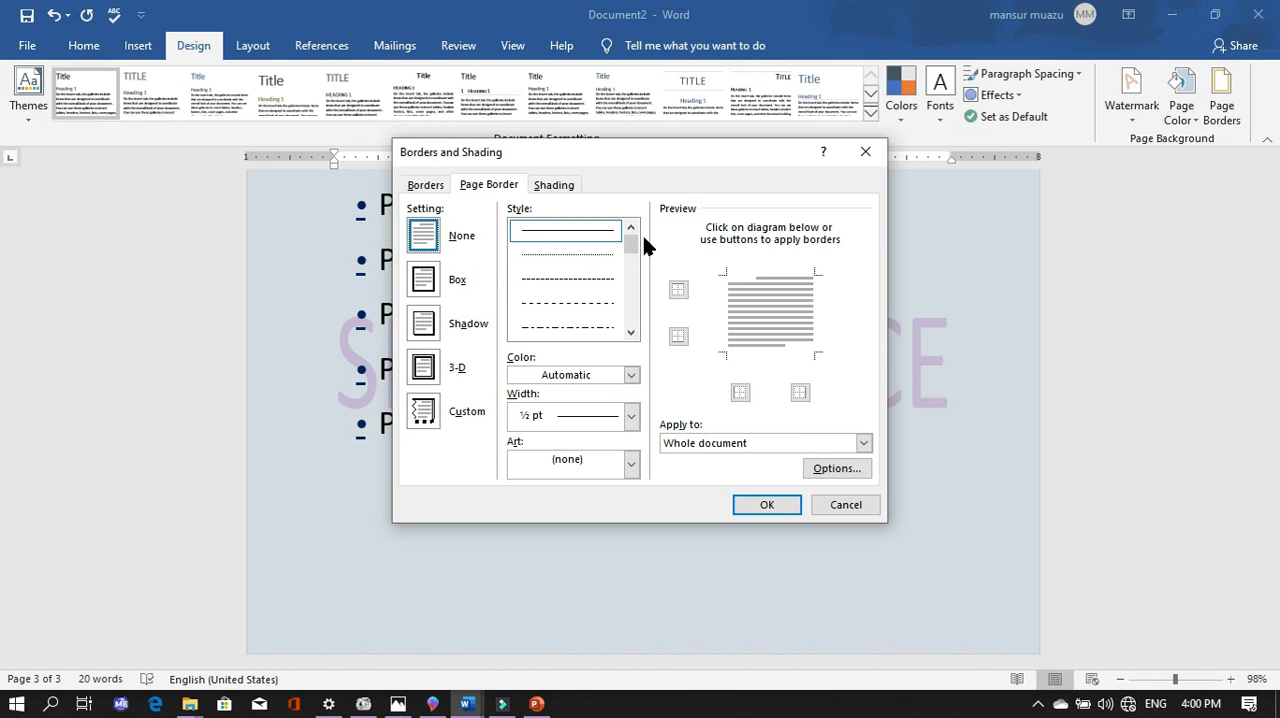
{"action": "left_click", "coordinate": [576, 257]}
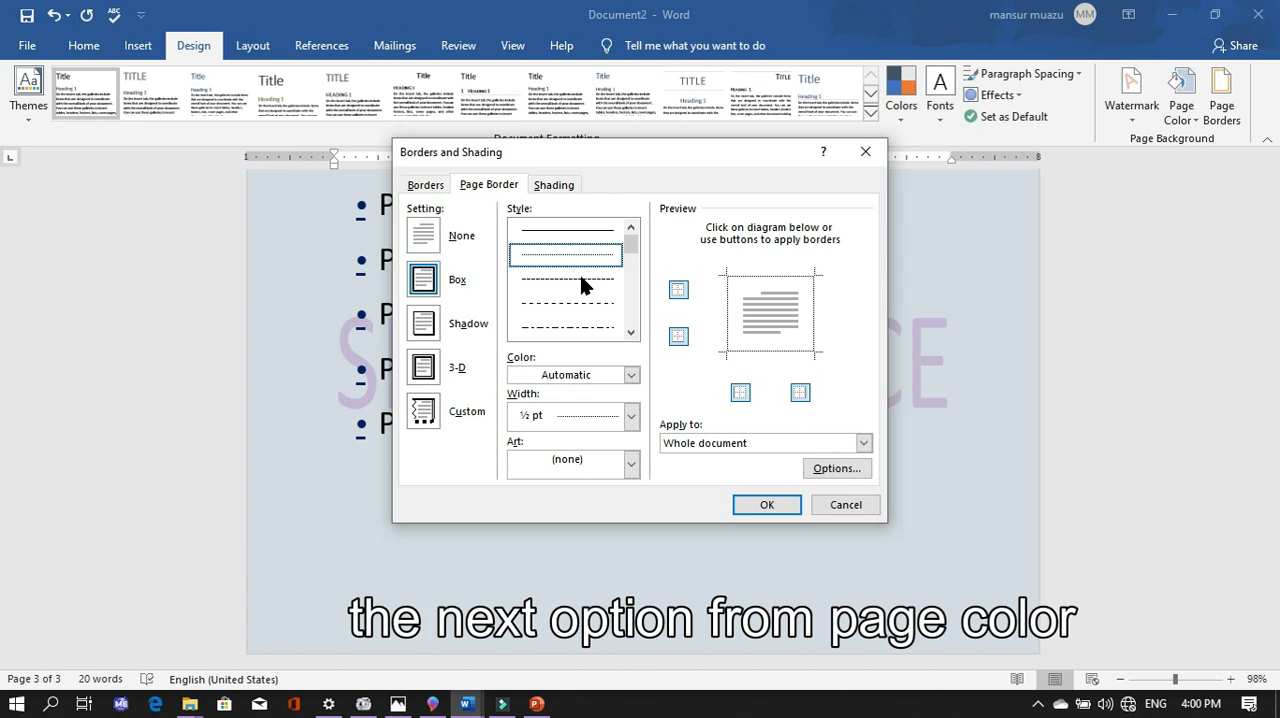
{"action": "left_click", "coordinate": [580, 280]}
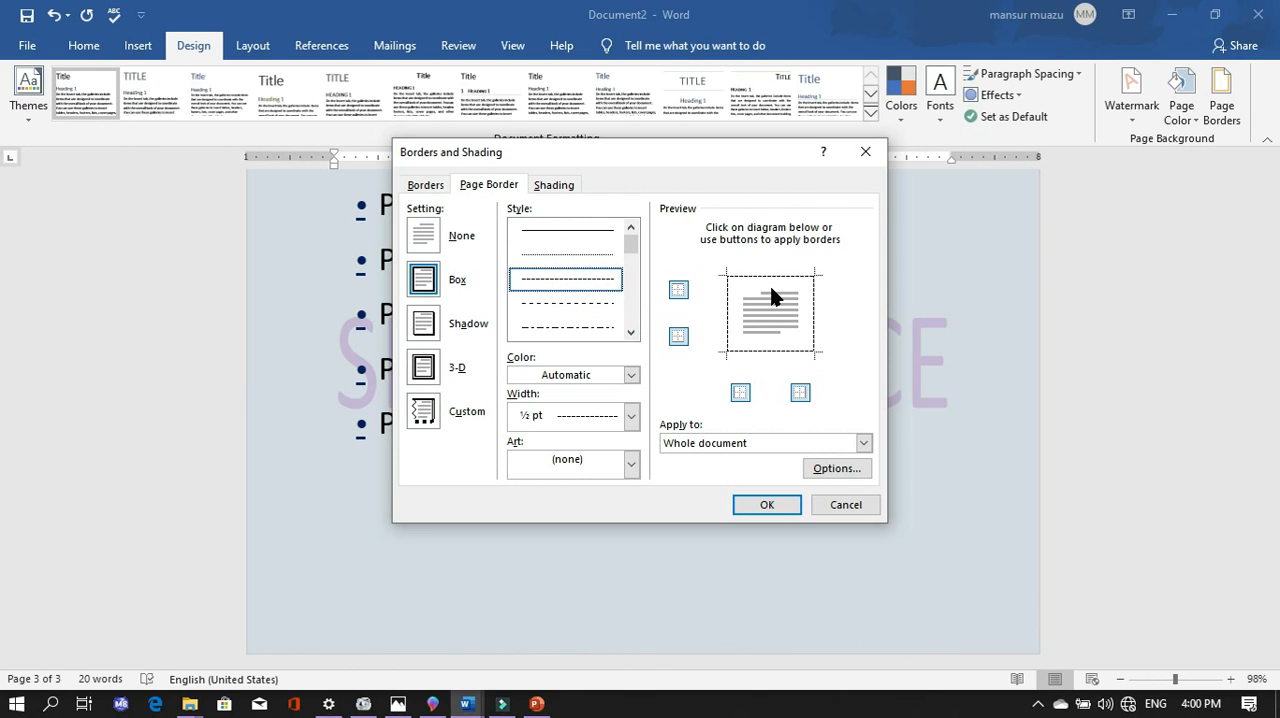
{"action": "key", "text": "ctrl+2"}
{"action": "mouse_move", "coordinate": [700, 258]}
{"action": "left_mouse_down"}
{"action": "mouse_move", "coordinate": [826, 275]}
{"action": "mouse_move", "coordinate": [855, 390]}
{"action": "mouse_move", "coordinate": [854, 374]}
{"action": "left_mouse_up"}
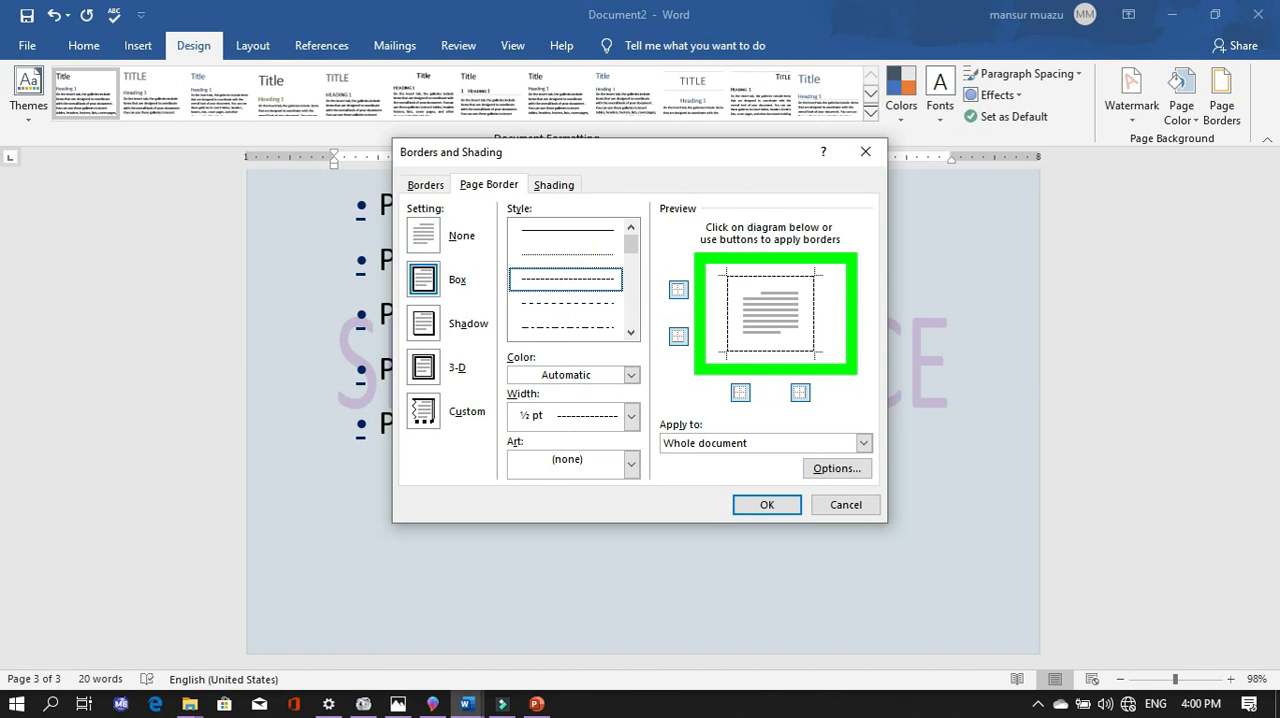
{"action": "key", "text": "Escape"}
{"action": "left_click", "coordinate": [592, 303]}
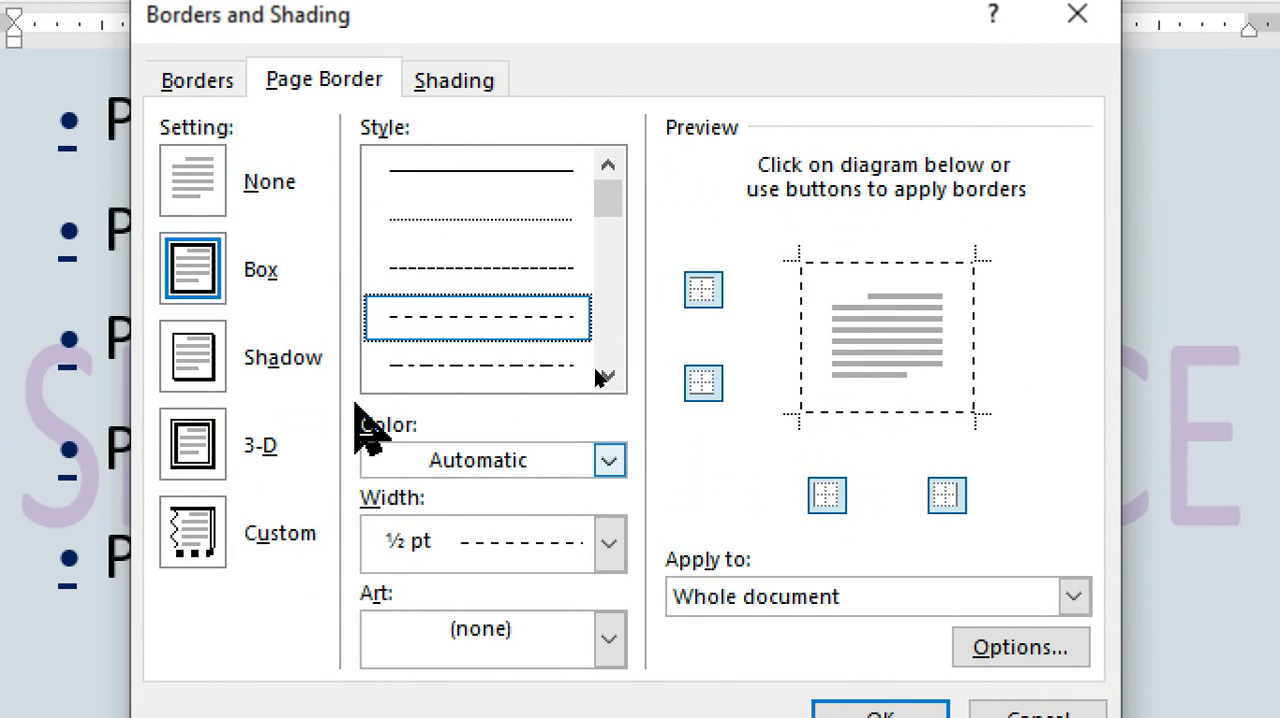
{"action": "left_click", "coordinate": [570, 368]}
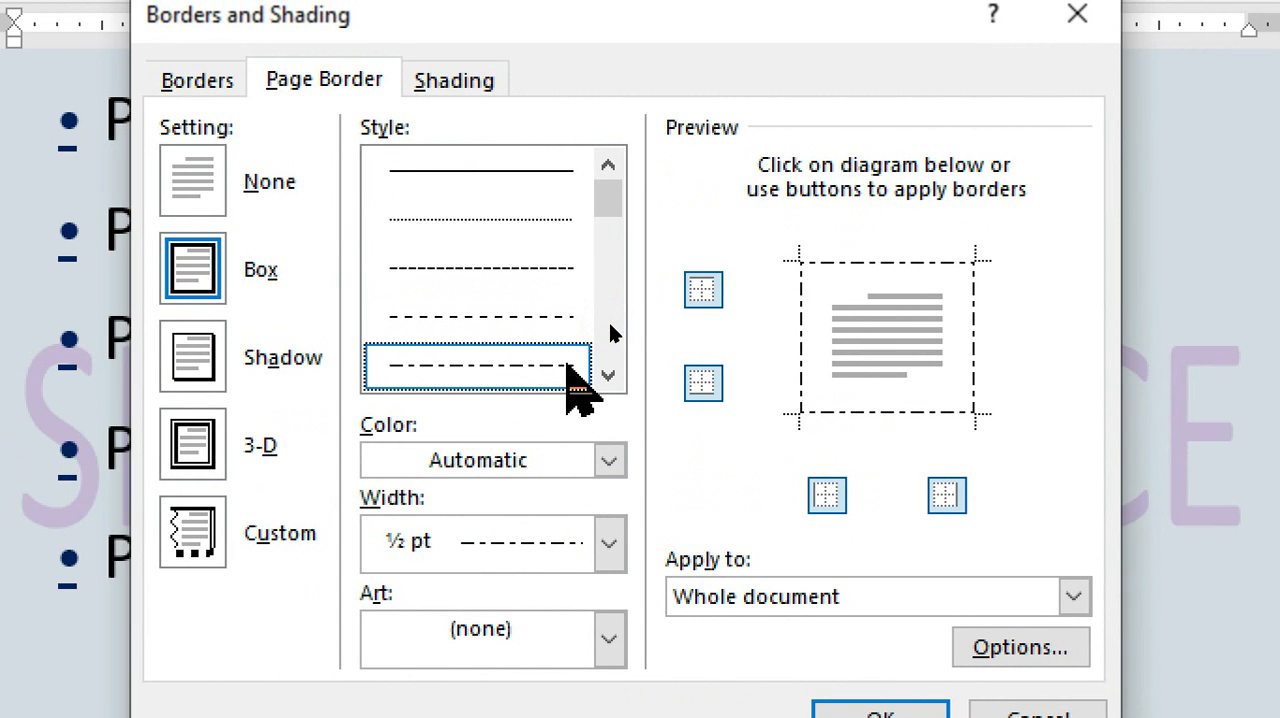
{"action": "left_click", "coordinate": [494, 172]}
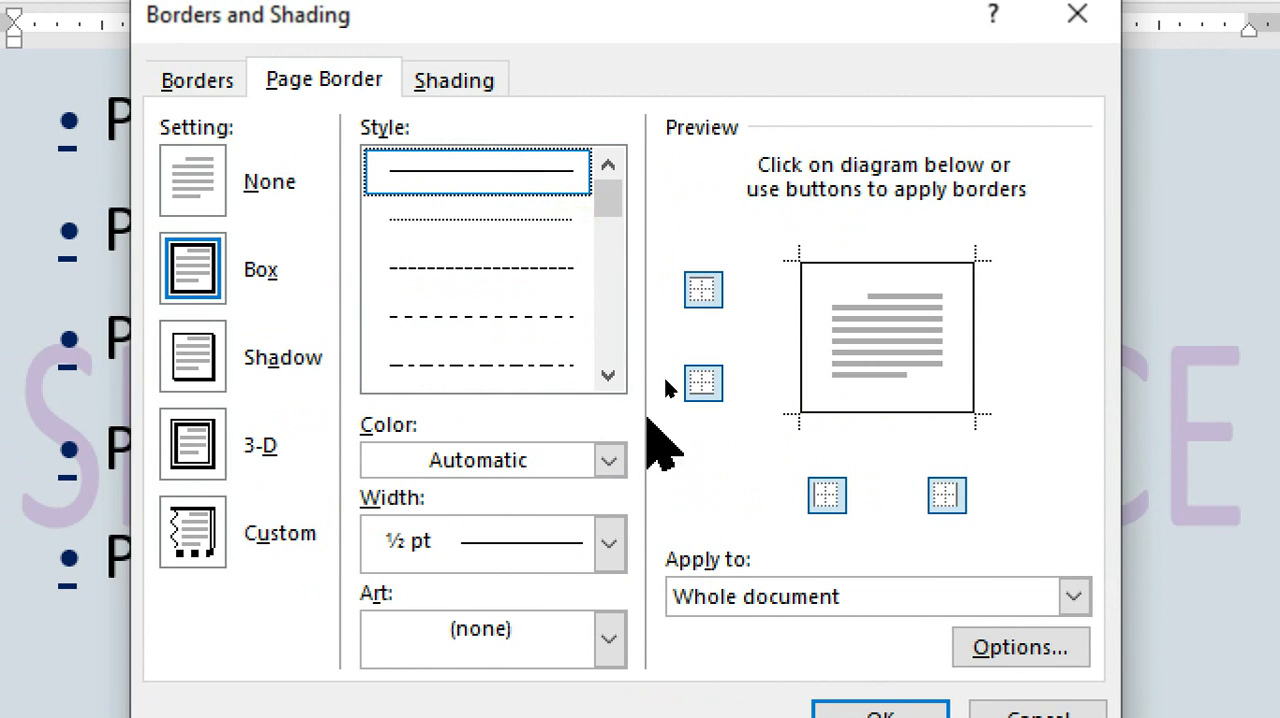
- Try the triple-line and dash-dot-dot line styles for the box page border
{"action": "left_click", "coordinate": [608, 375]}
{"action": "left_click", "coordinate": [608, 375]}
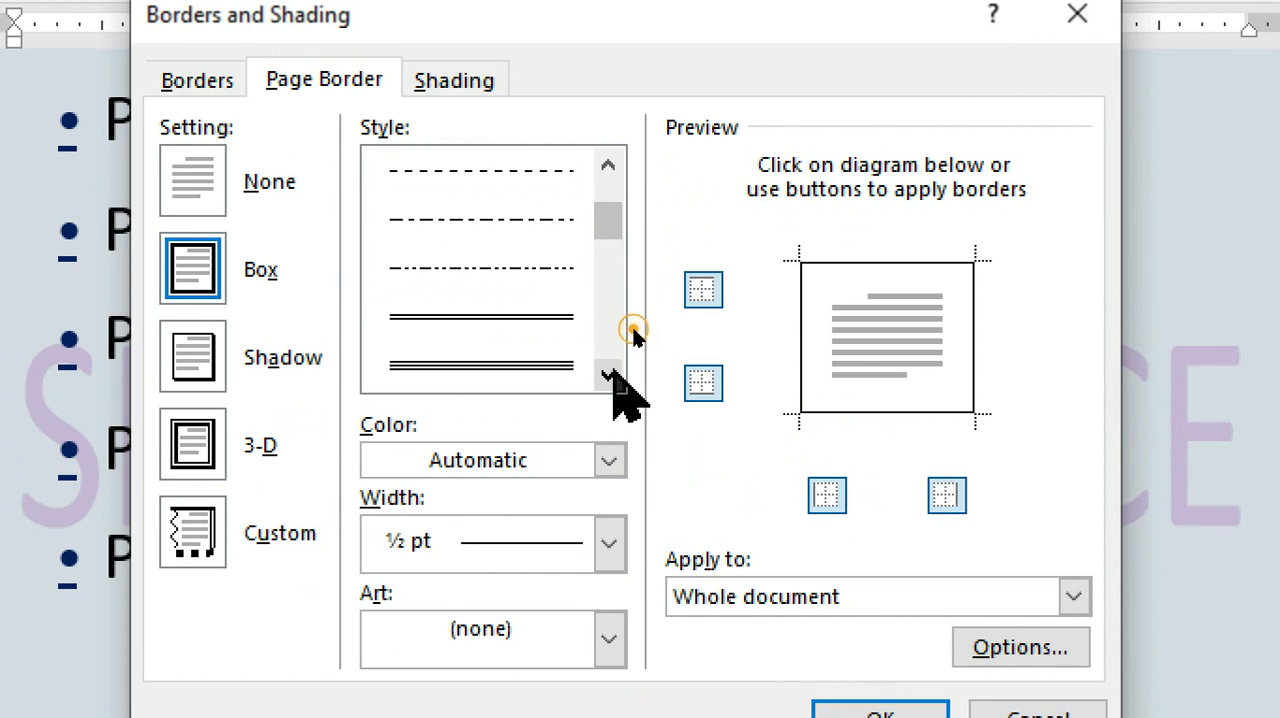
{"action": "left_click", "coordinate": [591, 293]}
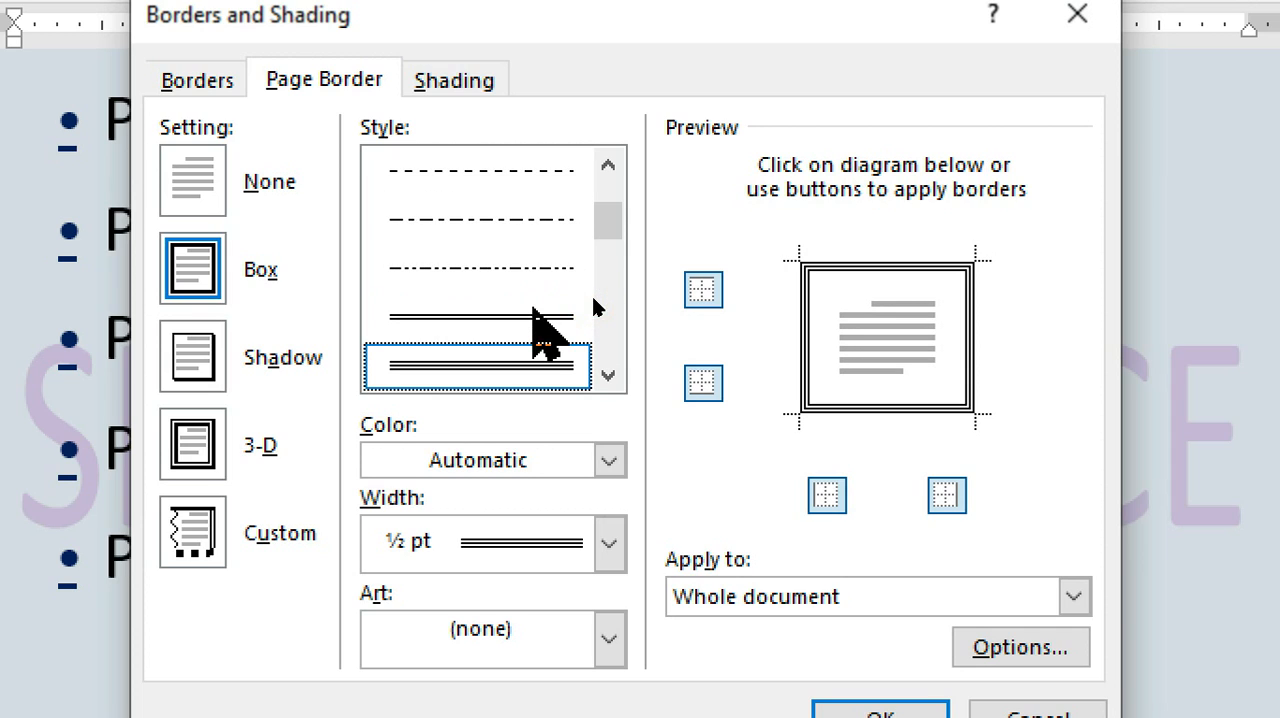
{"action": "left_click", "coordinate": [590, 266]}
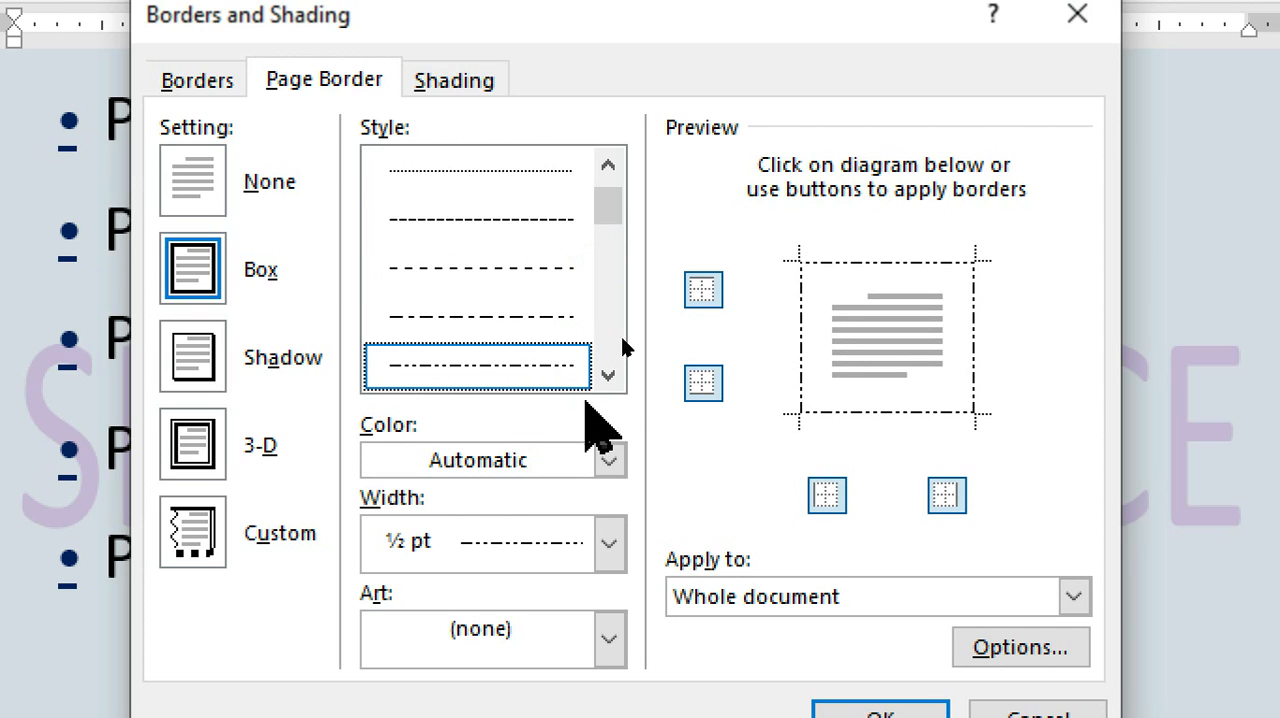
- Choose the 3 pt diagonally striped line style for the box page border and apply it to the whole document
{"action": "left_click", "coordinate": [608, 374]}
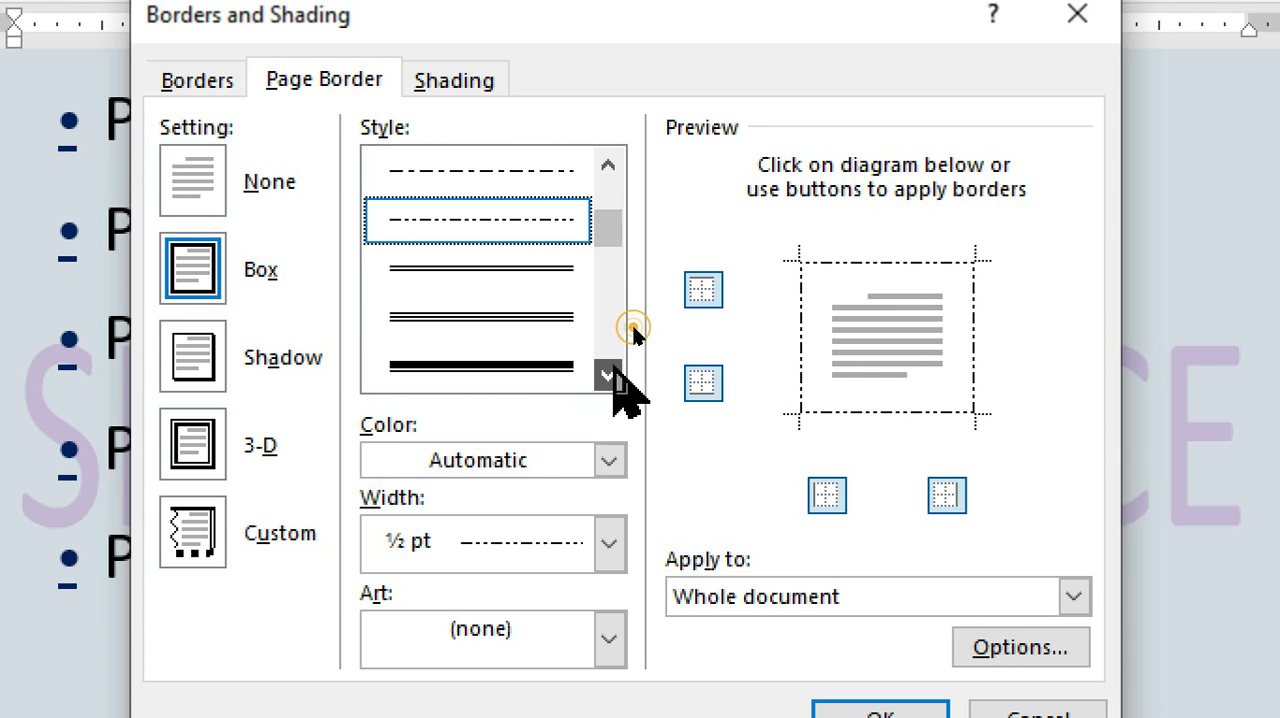
{"action": "left_click", "coordinate": [608, 374]}
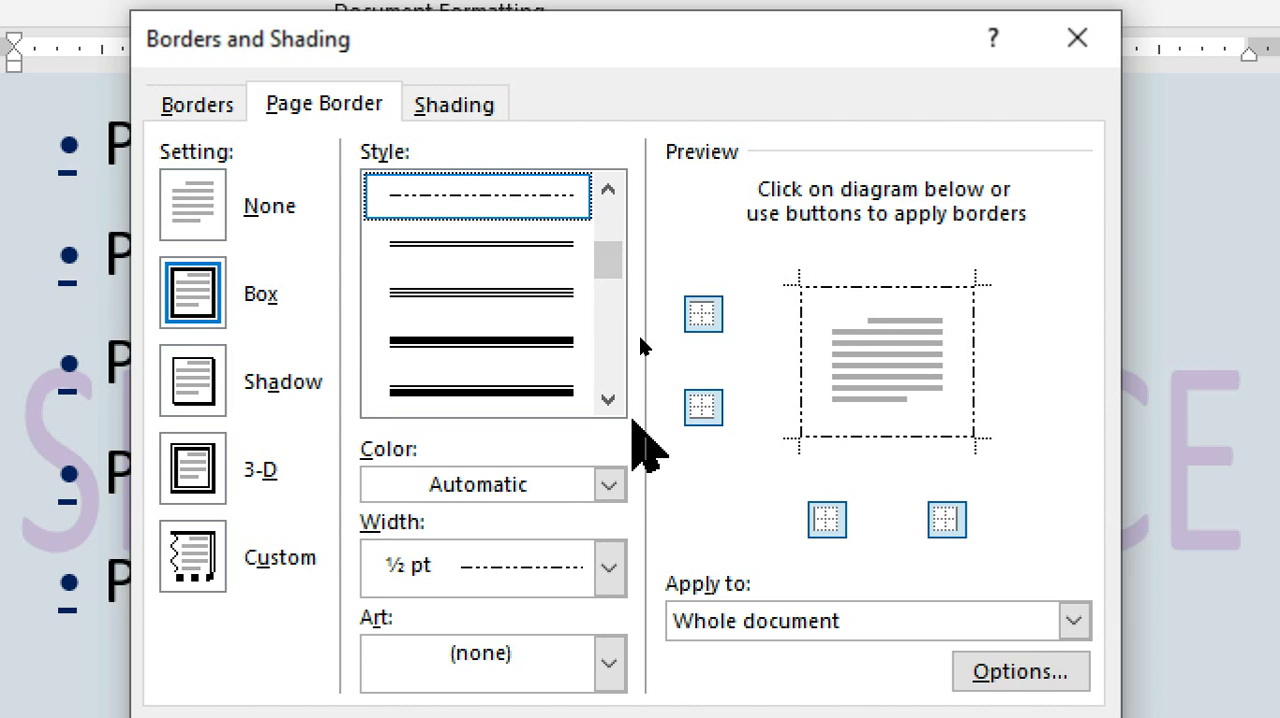
{"action": "left_click", "coordinate": [608, 399]}
{"action": "left_click", "coordinate": [608, 399]}
{"action": "left_click", "coordinate": [609, 400]}
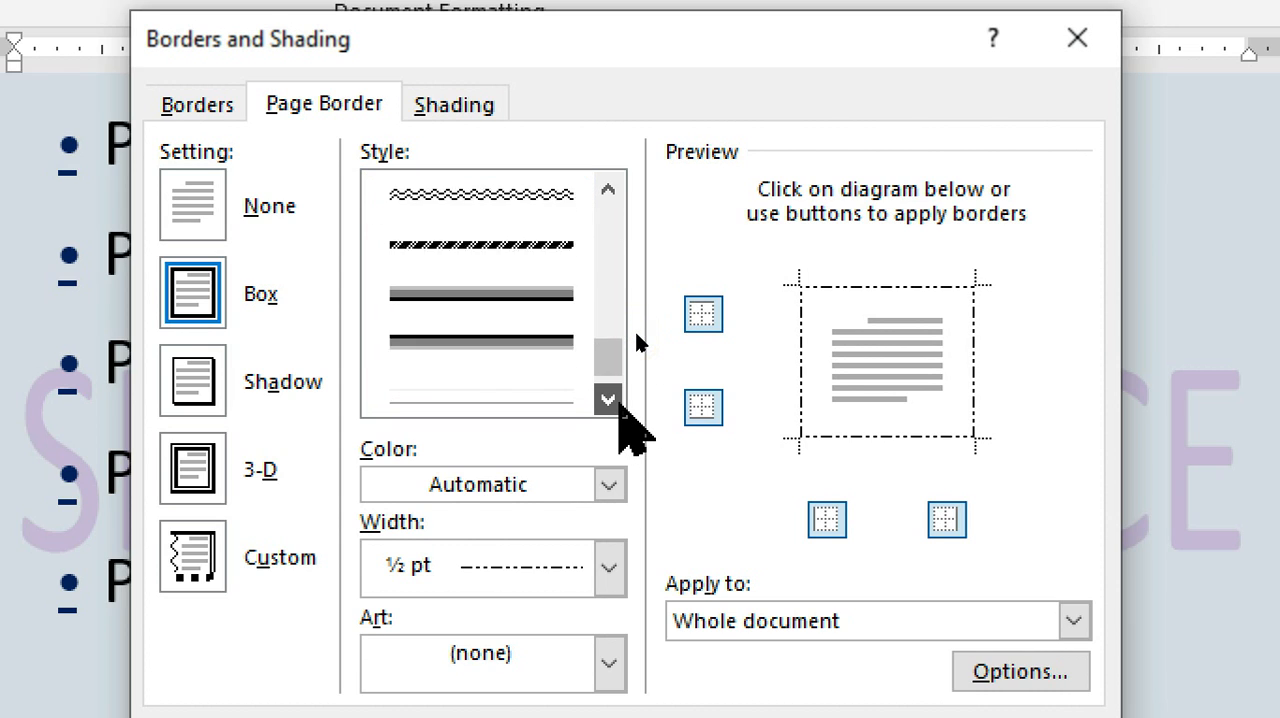
{"action": "left_click", "coordinate": [609, 400]}
{"action": "left_click", "coordinate": [590, 222]}
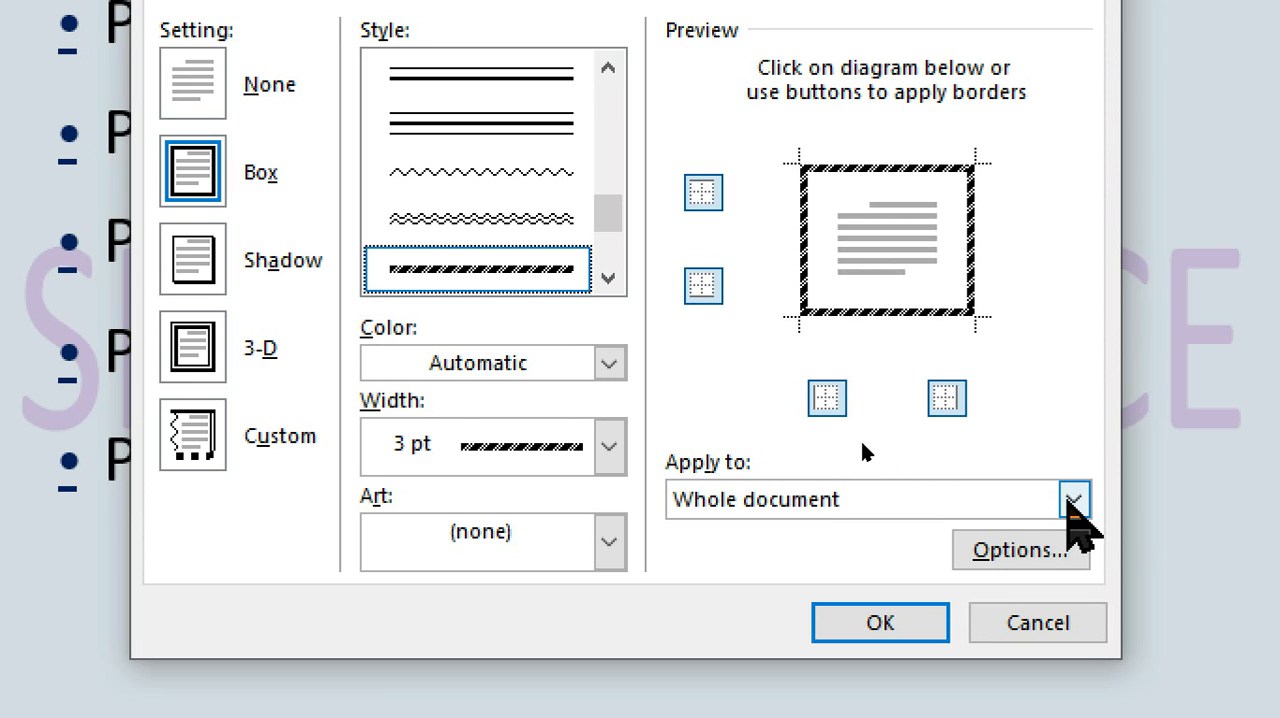
{"action": "left_click", "coordinate": [1073, 500]}
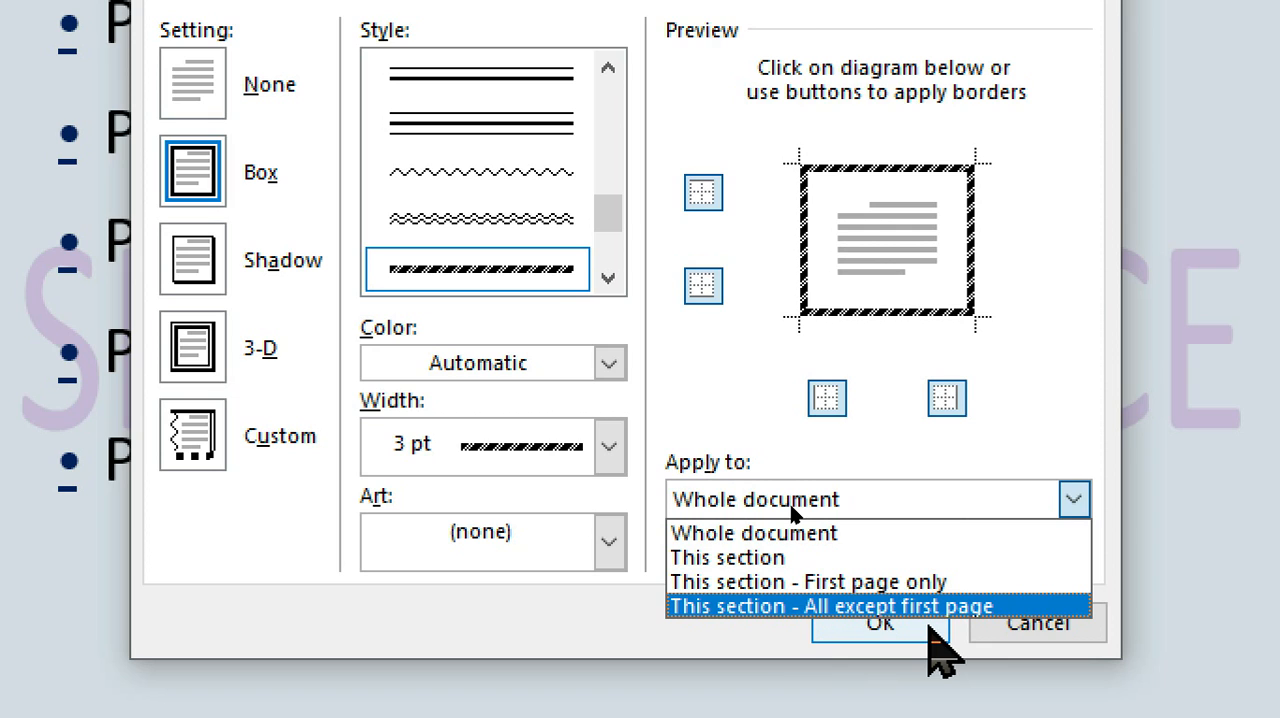
{"action": "left_click", "coordinate": [928, 628]}
{"action": "left_click", "coordinate": [929, 623]}
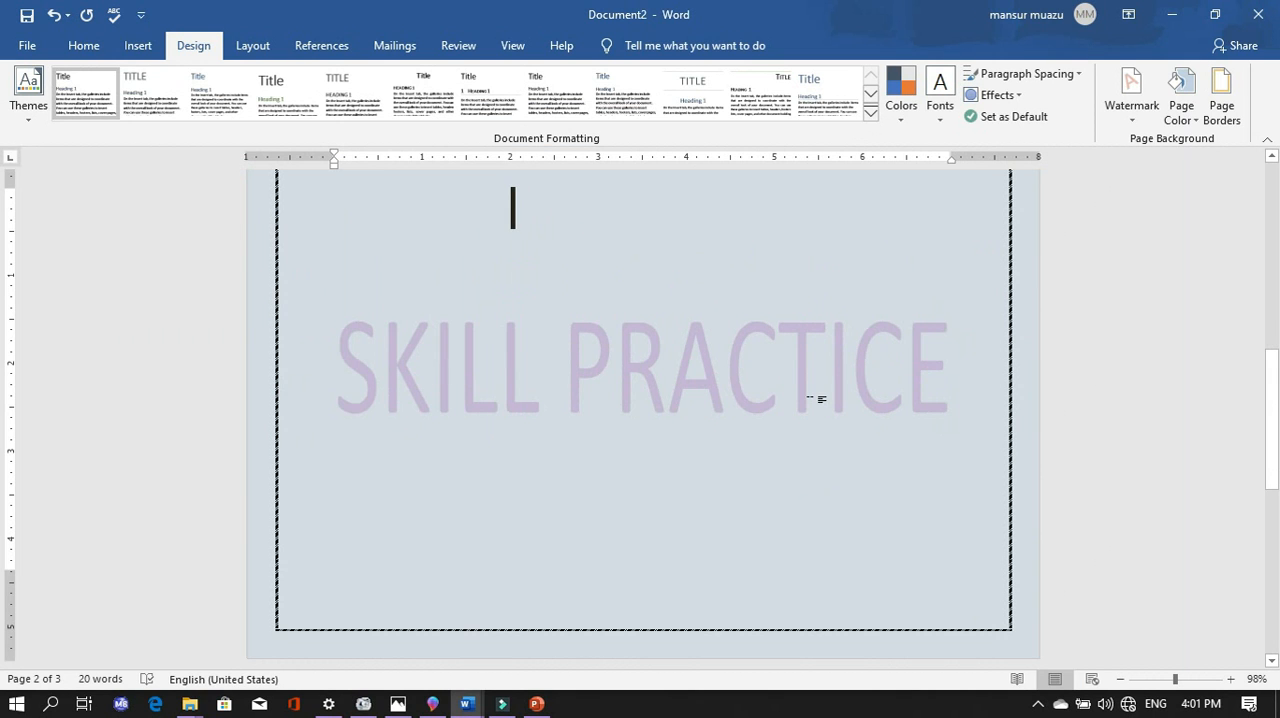
- Examine the striped page border on the cover page and the pages after it
{"action": "scroll", "coordinate": [815, 399], "scroll_direction": "up", "scroll_amount": 15}
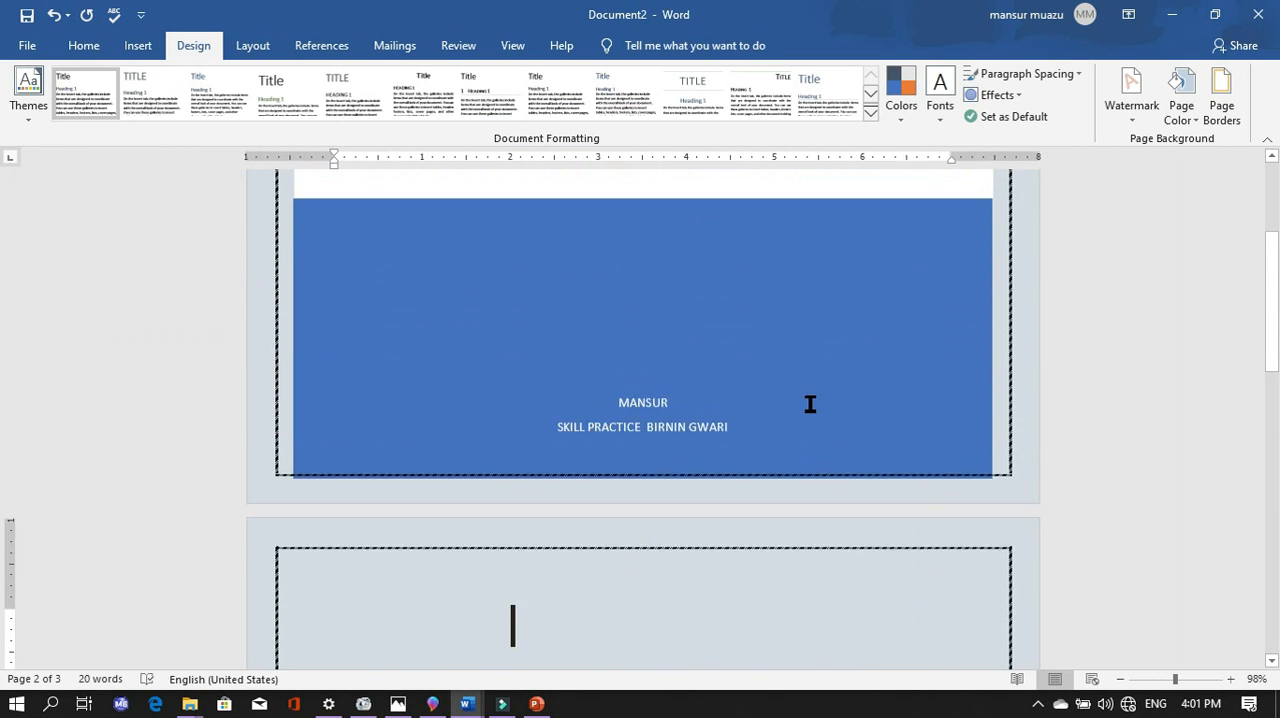
{"action": "scroll", "coordinate": [848, 343], "scroll_direction": "down", "scroll_amount": 15}
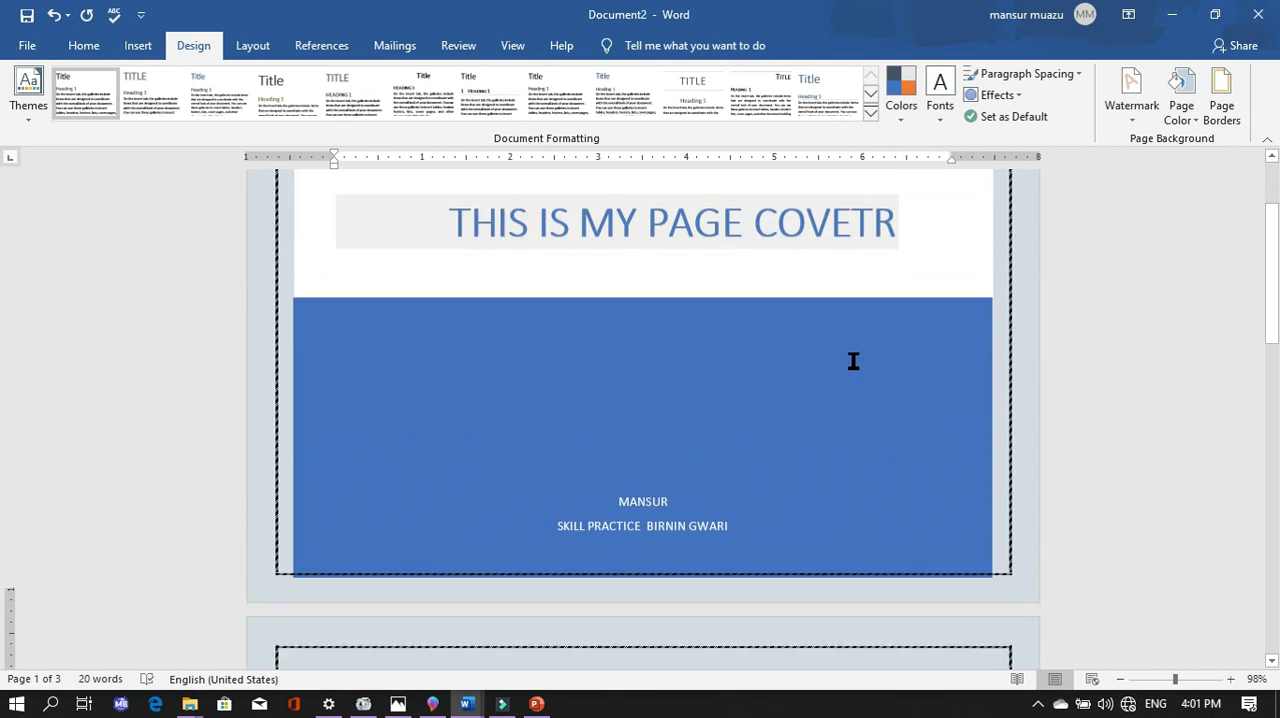
{"action": "scroll", "coordinate": [880, 403], "scroll_direction": "down", "scroll_amount": 2}
{"action": "scroll", "coordinate": [880, 403], "scroll_direction": "up", "scroll_amount": 12}
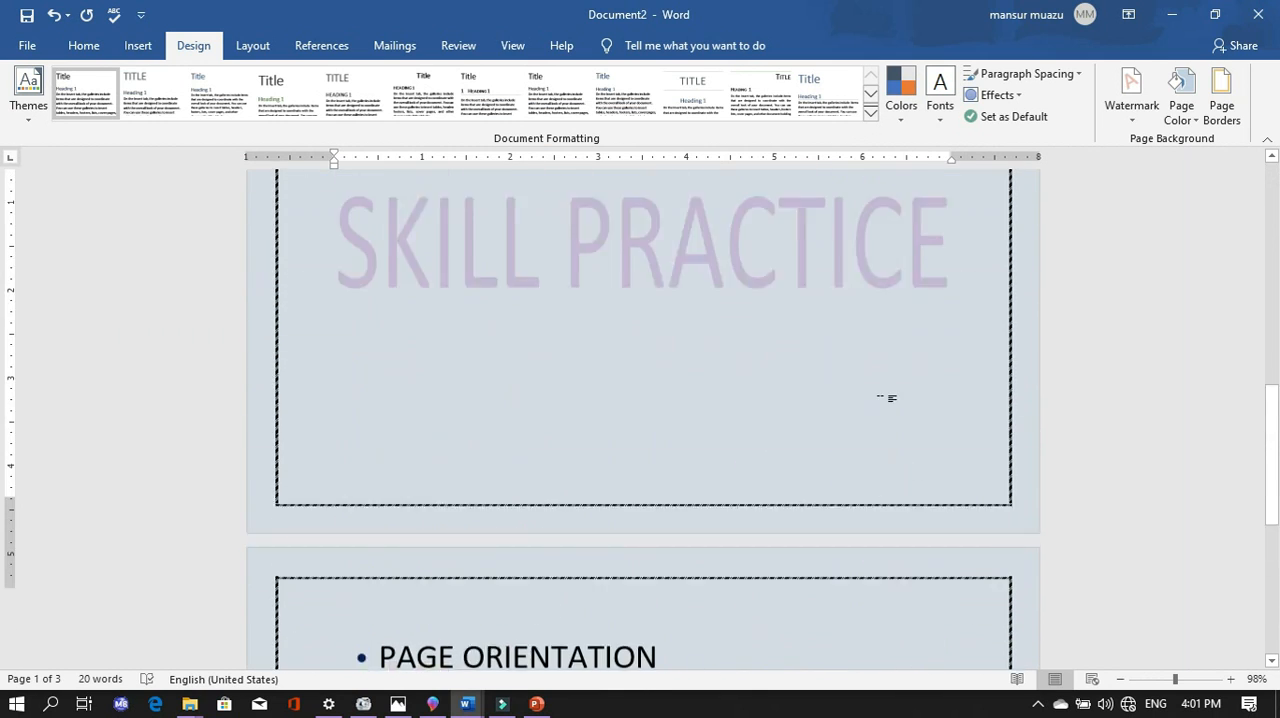
{"action": "scroll", "coordinate": [880, 403], "scroll_direction": "up", "scroll_amount": 4}
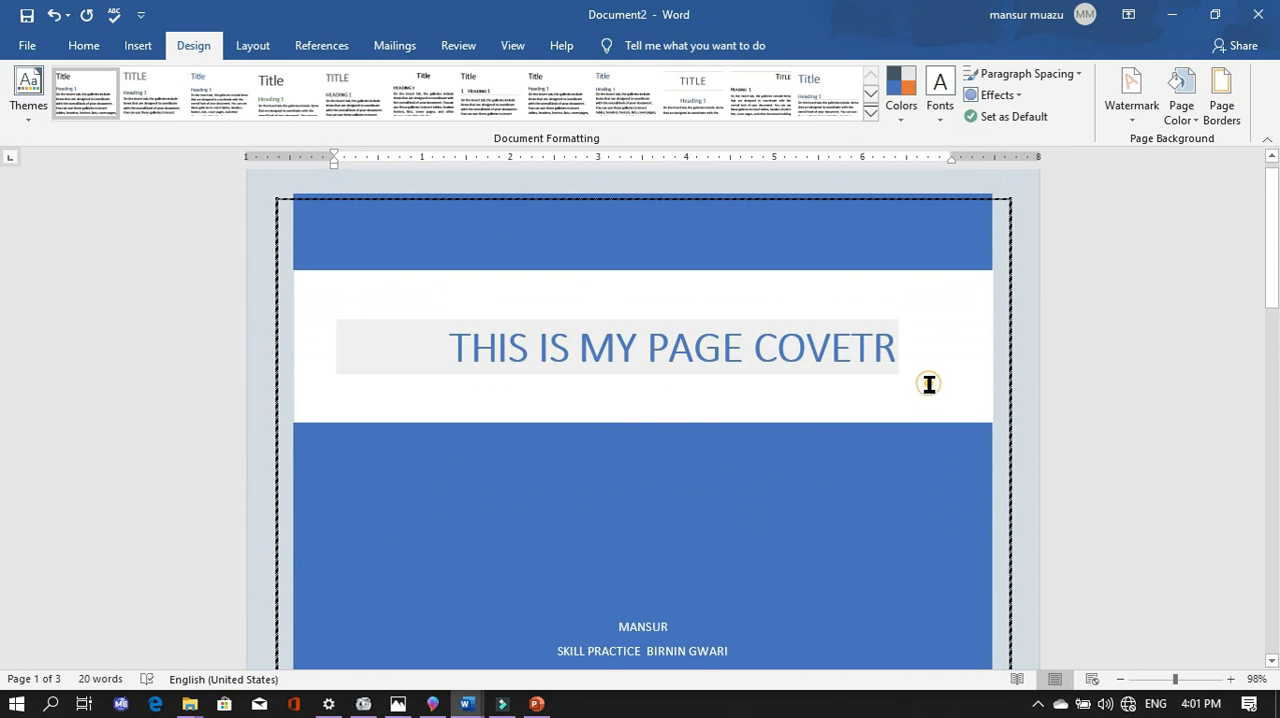
{"action": "left_click", "coordinate": [900, 345]}
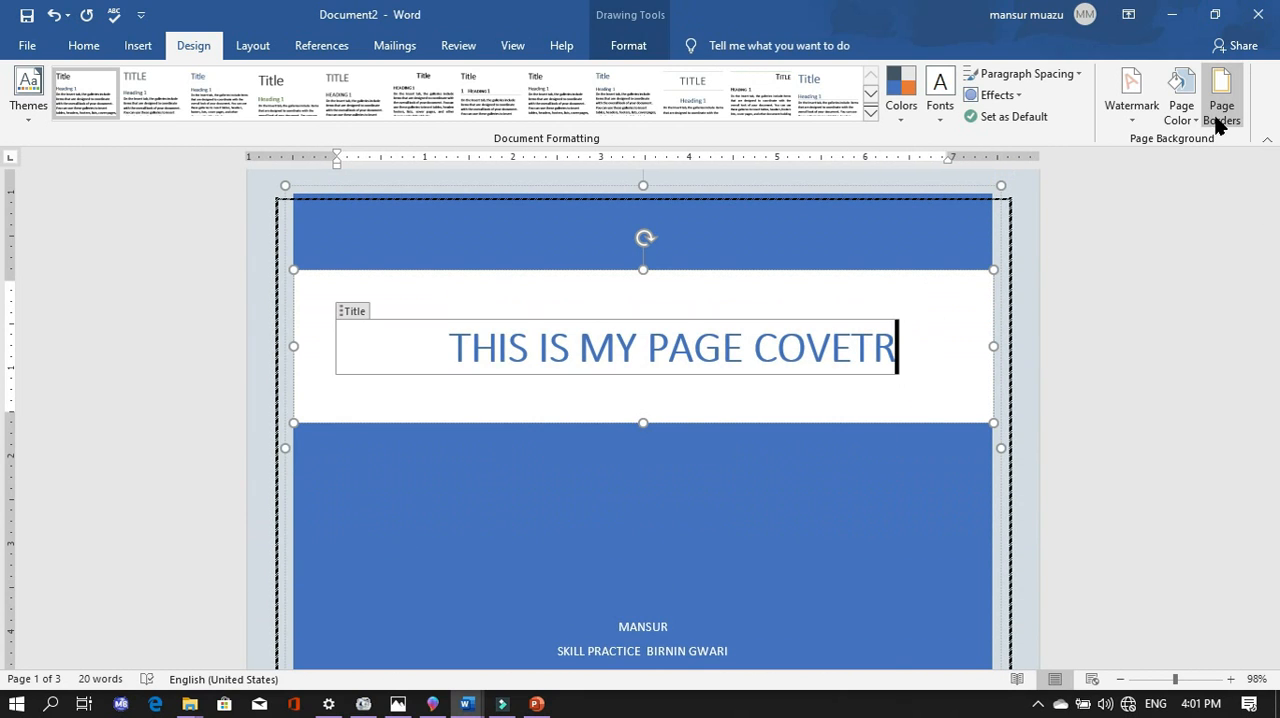
{"action": "left_click", "coordinate": [1012, 433]}
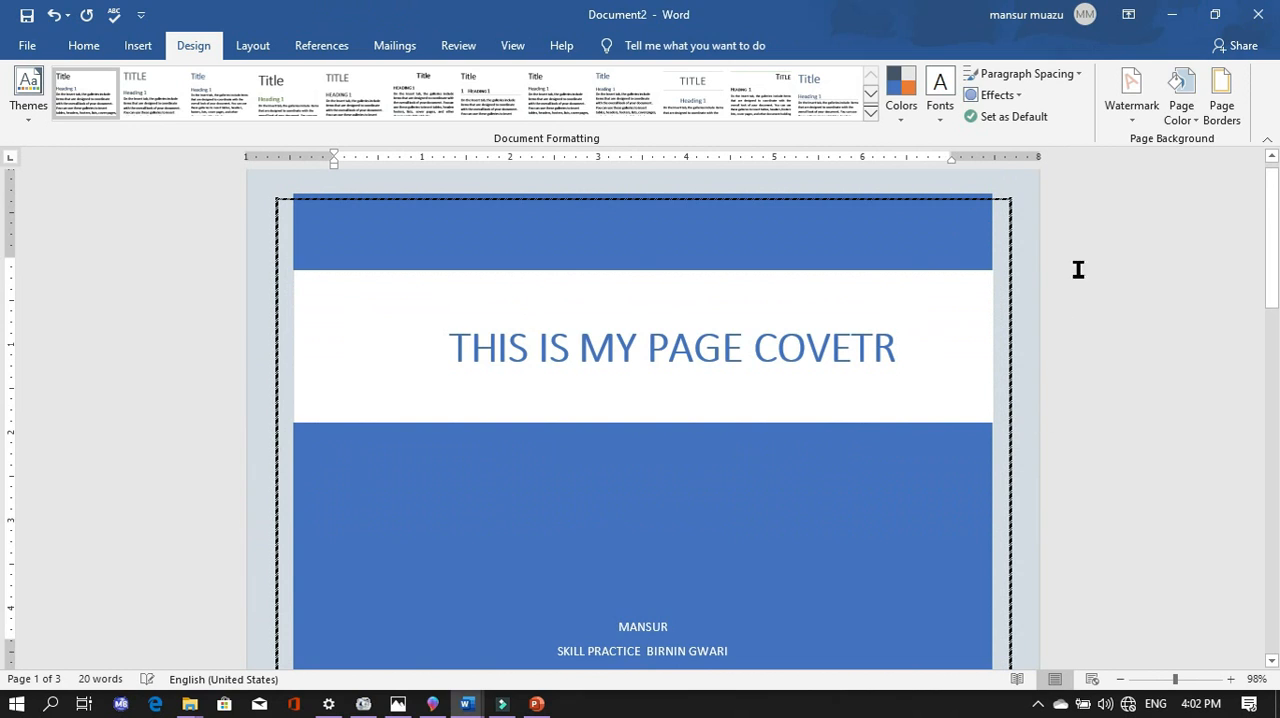
- Restrict the page border to "This section - All except first page" and apply it
{"action": "left_click", "coordinate": [1222, 95]}
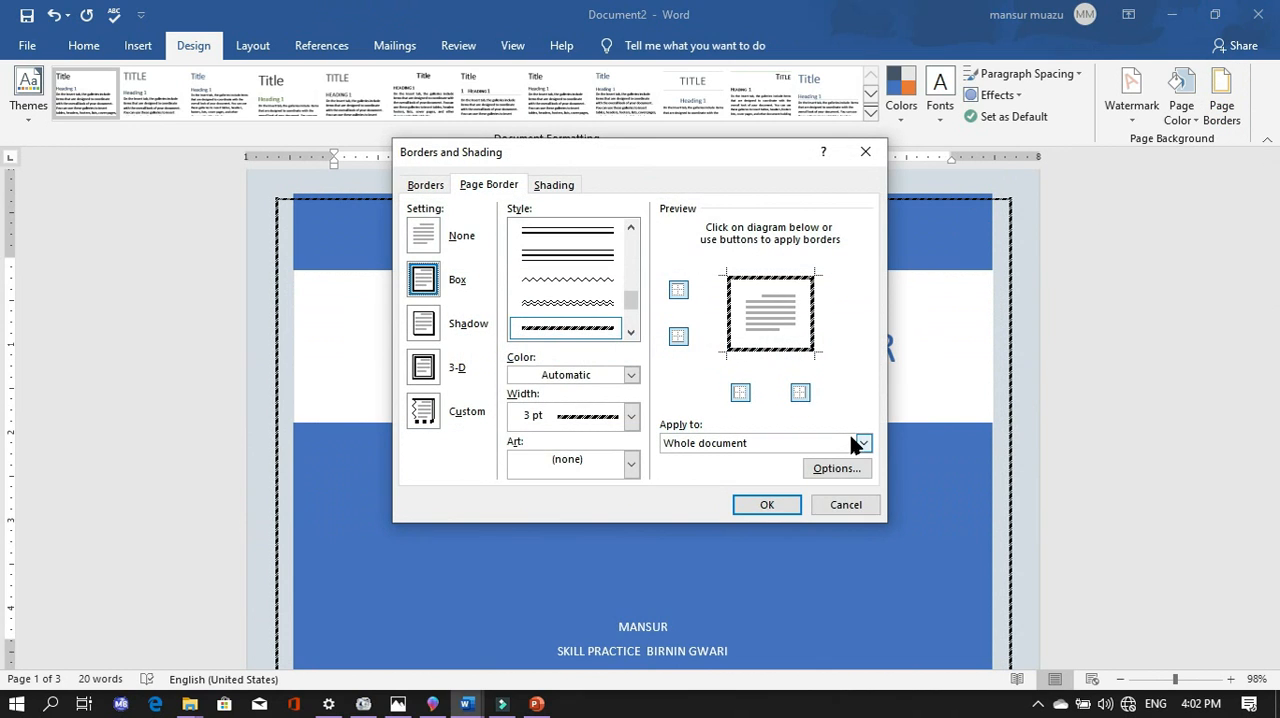
{"action": "left_click", "coordinate": [863, 443]}
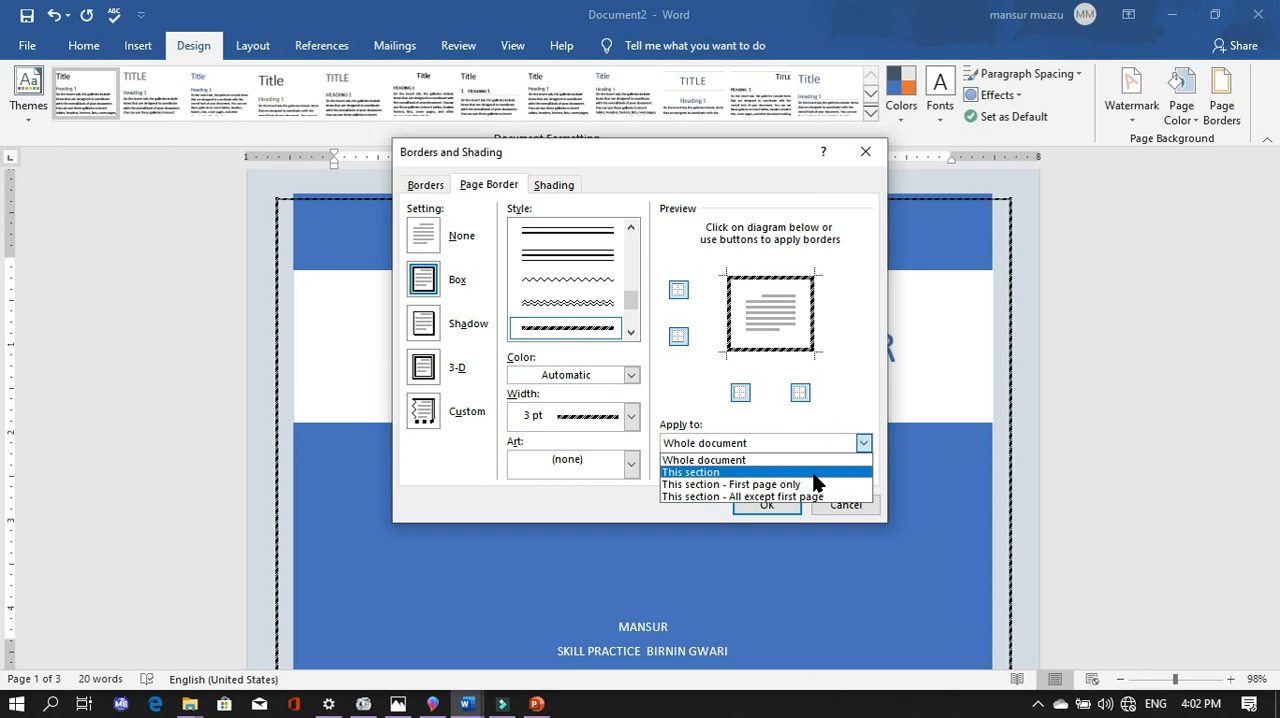
{"action": "left_click", "coordinate": [832, 497]}
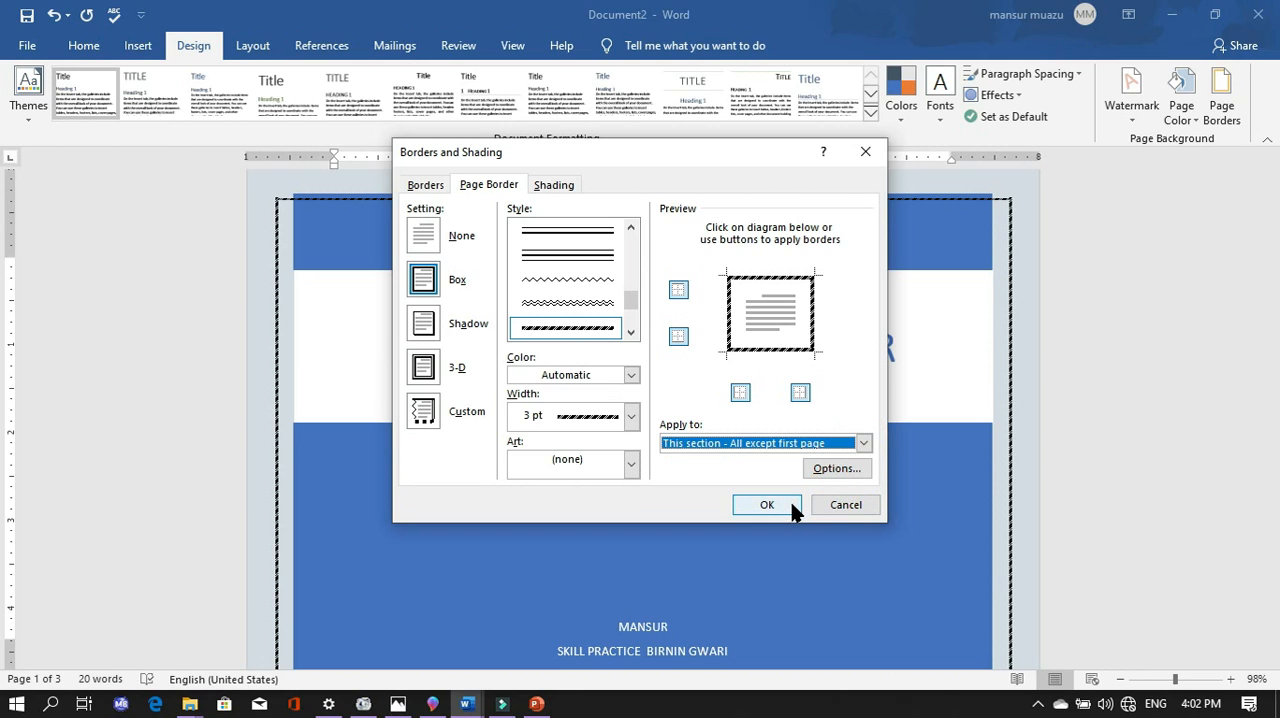
{"action": "left_click", "coordinate": [785, 506]}
- Compare the page border on the cover page with that on the second page
{"action": "scroll", "coordinate": [849, 484], "scroll_direction": "down", "scroll_amount": 6}
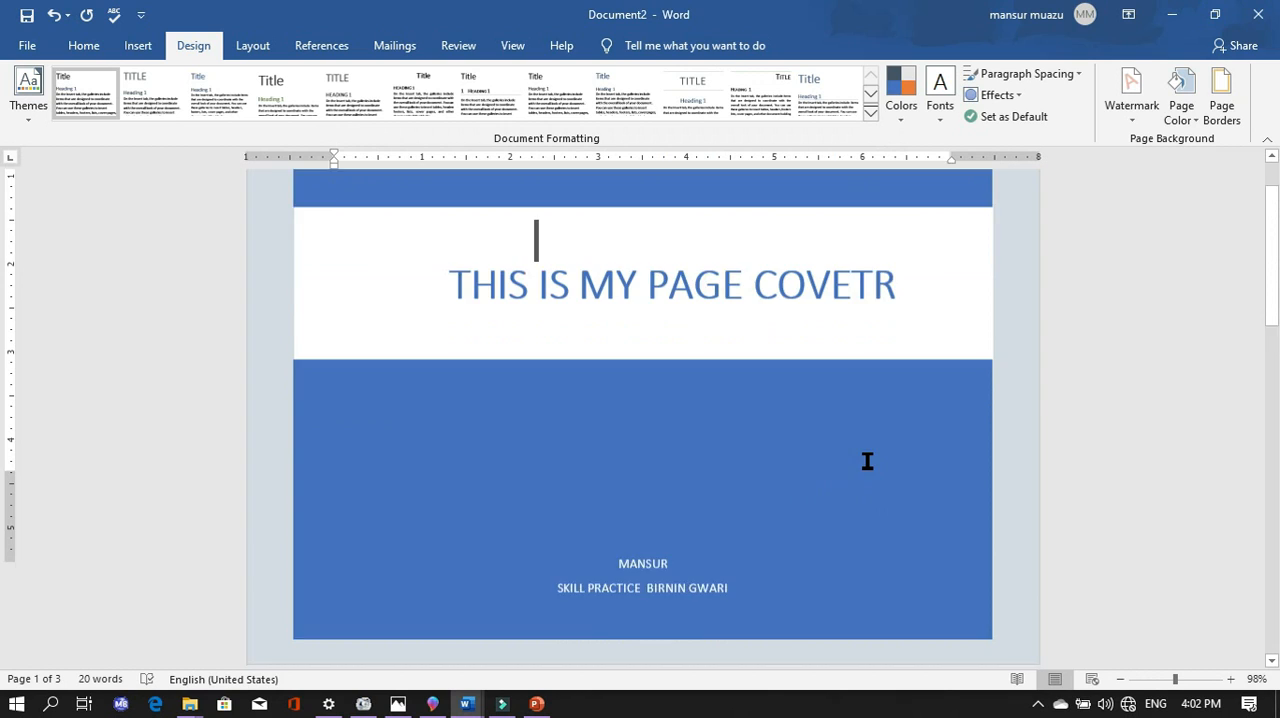
{"action": "scroll", "coordinate": [880, 460], "scroll_direction": "up", "scroll_amount": 5}
{"action": "scroll", "coordinate": [879, 456], "scroll_direction": "up", "scroll_amount": 2}
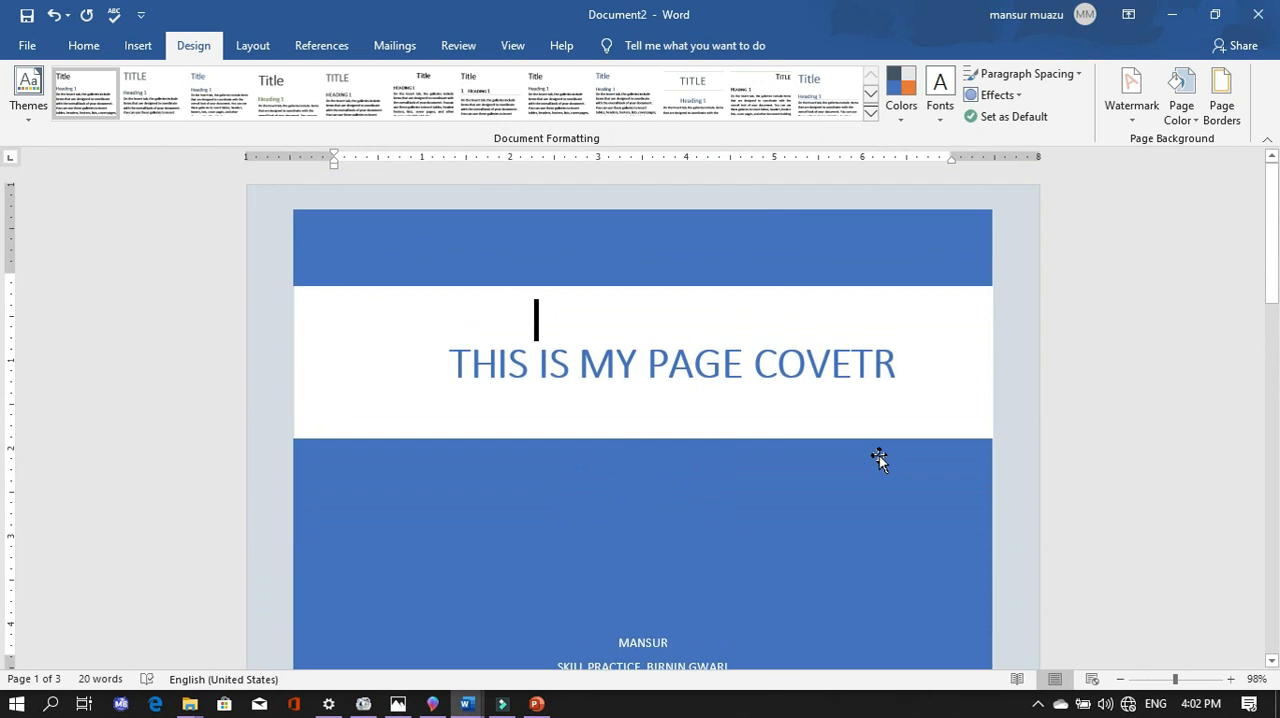
{"action": "scroll", "coordinate": [880, 456], "scroll_direction": "down", "scroll_amount": 1}
{"action": "scroll", "coordinate": [881, 456], "scroll_direction": "up", "scroll_amount": 1}
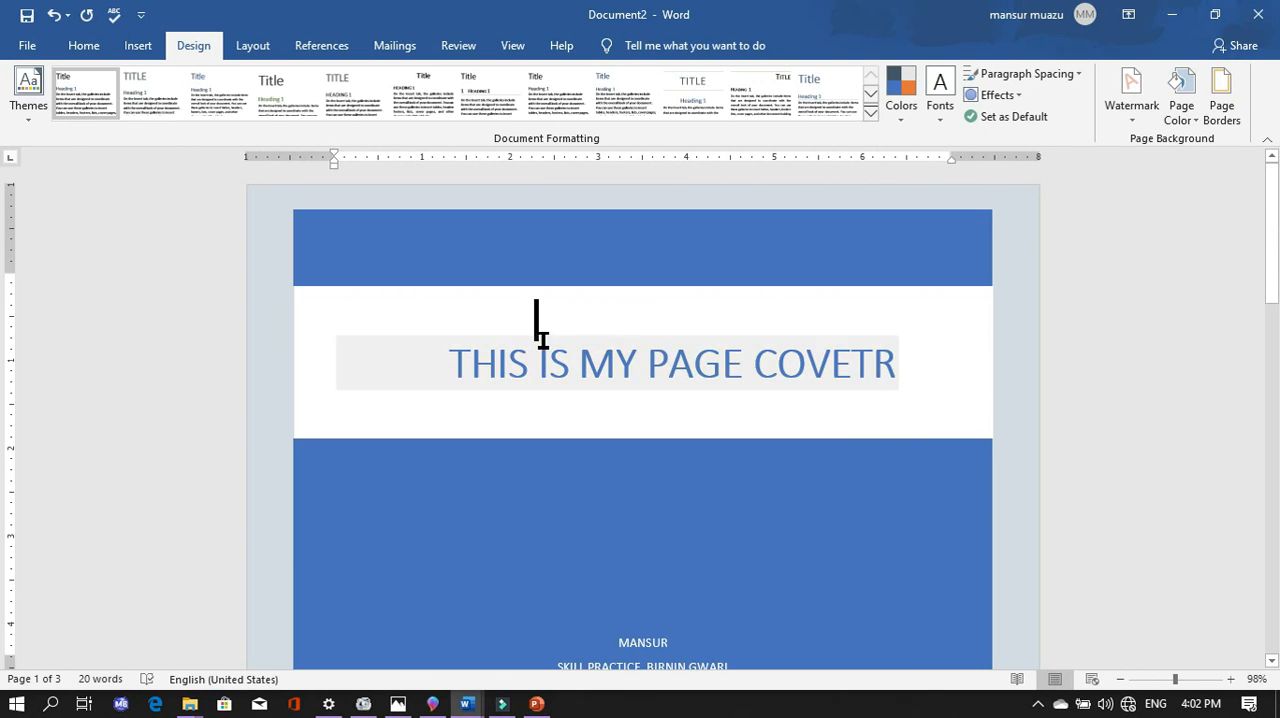
{"action": "scroll", "coordinate": [674, 380], "scroll_direction": "down", "scroll_amount": 4}
{"action": "scroll", "coordinate": [789, 463], "scroll_direction": "down", "scroll_amount": 11}
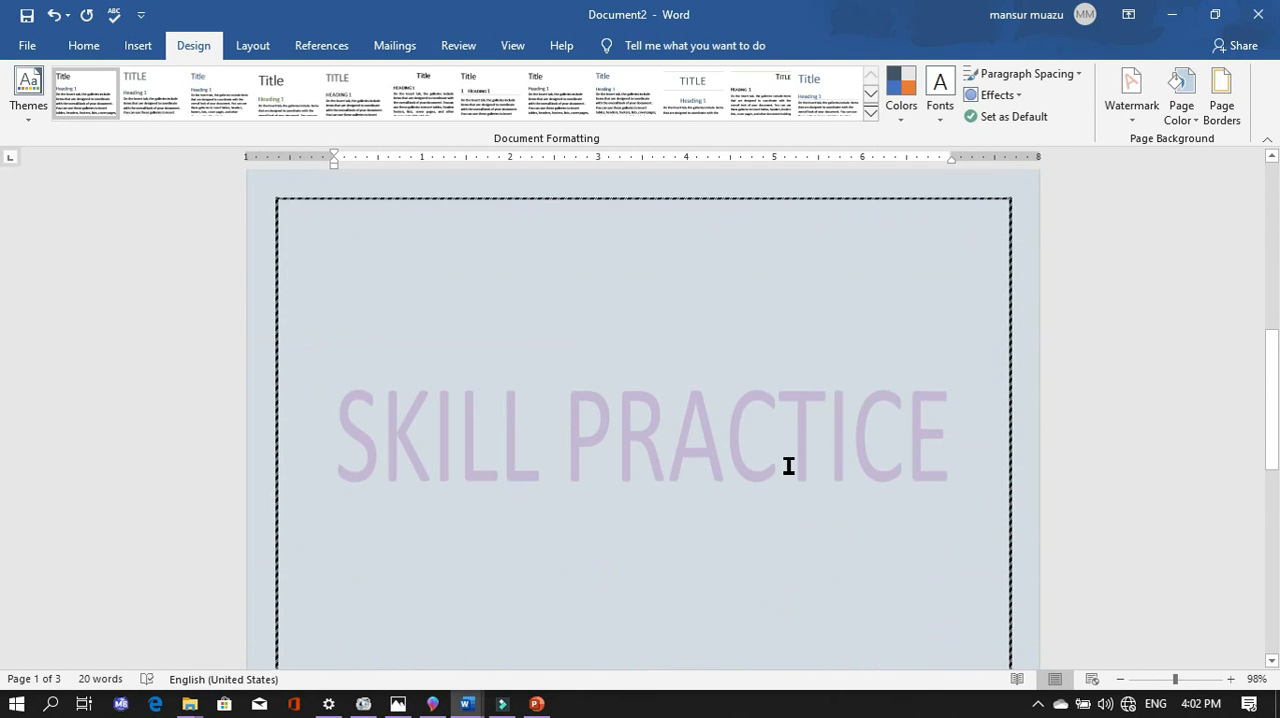
{"action": "scroll", "coordinate": [787, 453], "scroll_direction": "up", "scroll_amount": 1}
{"action": "scroll", "coordinate": [787, 453], "scroll_direction": "up", "scroll_amount": 10}
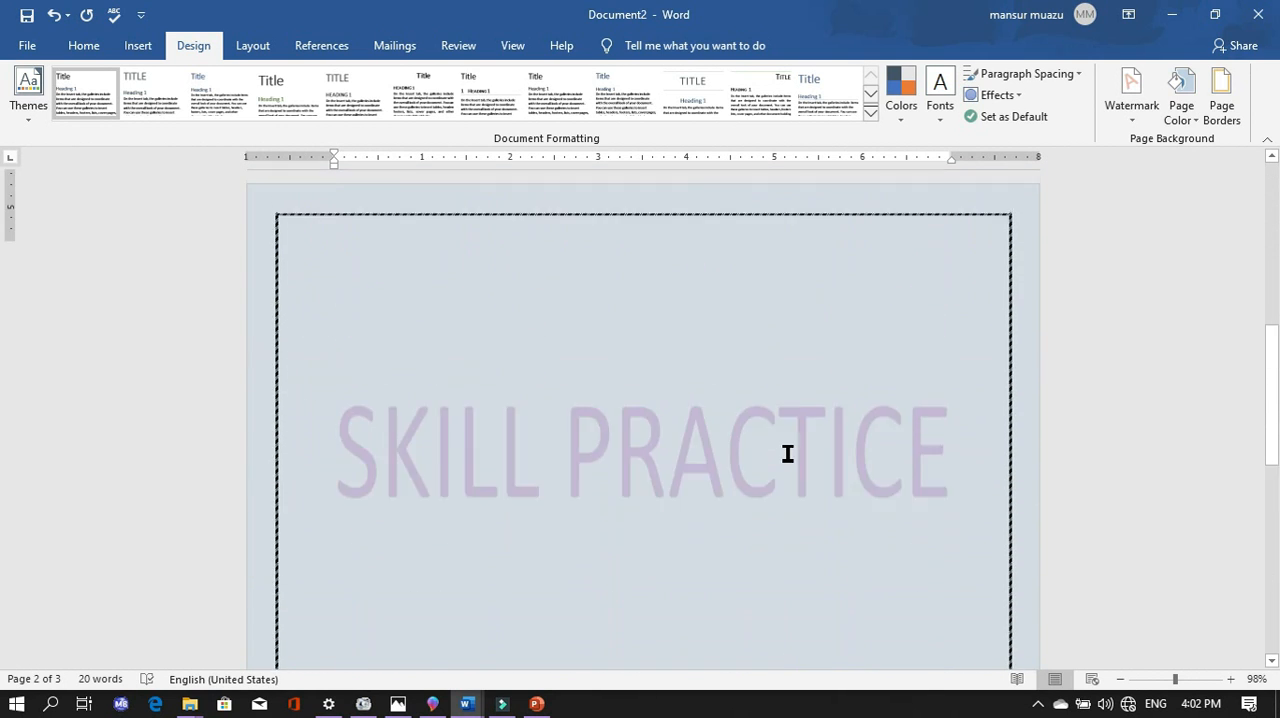
- Examine the cover page and the two bordered pages after it, including an overview of all three pages together
{"action": "scroll", "coordinate": [798, 472], "scroll_direction": "down", "scroll_amount": 5}
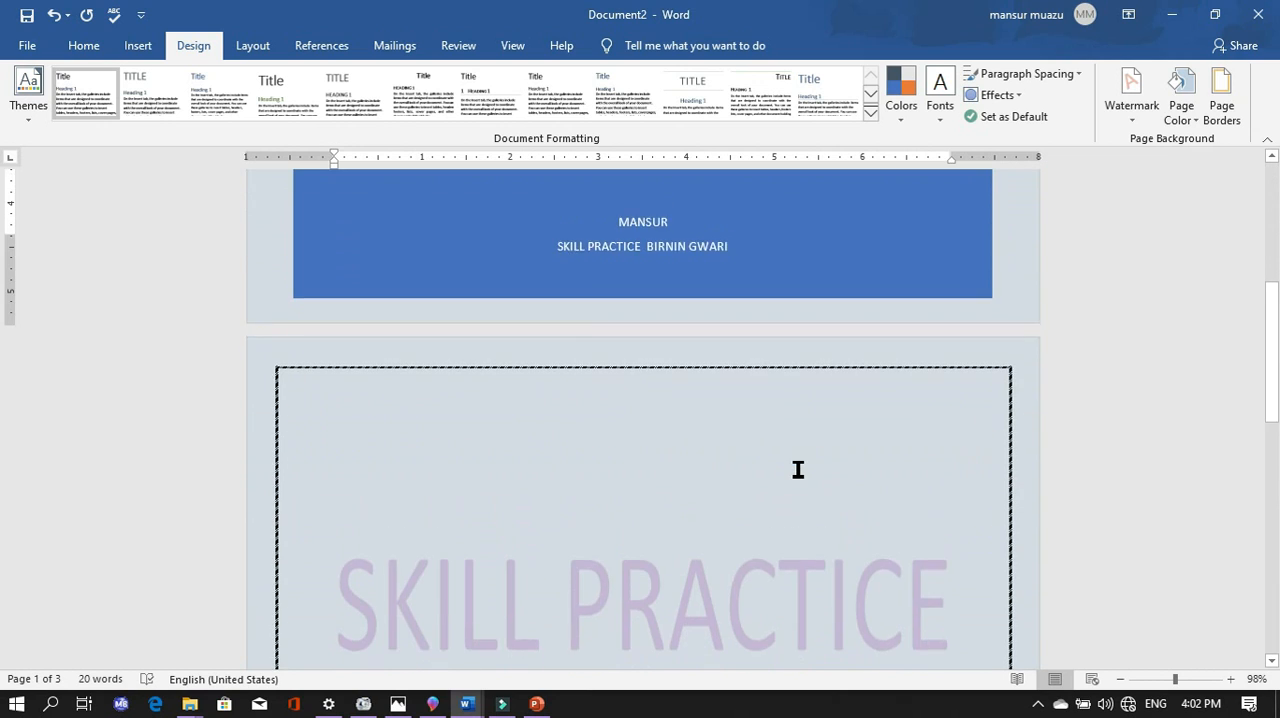
{"action": "scroll", "coordinate": [801, 463], "scroll_direction": "down", "scroll_amount": 8}
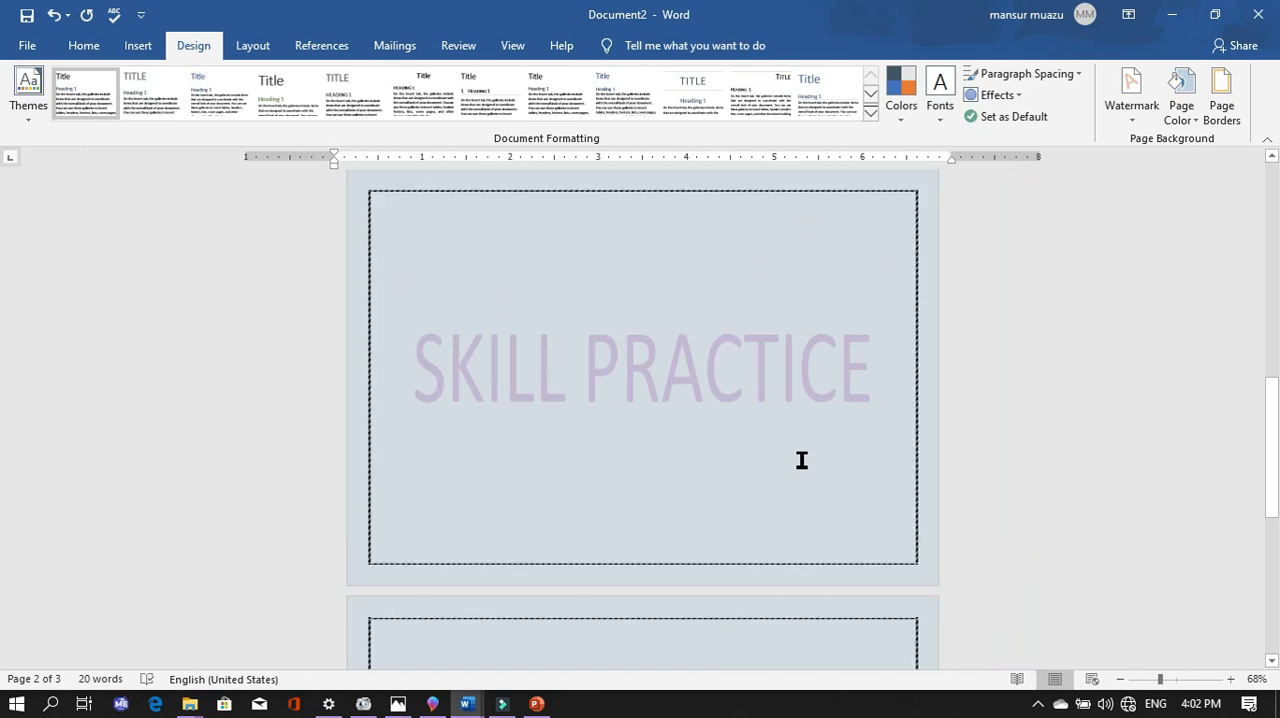
{"action": "scroll", "coordinate": [801, 460], "scroll_direction": "up", "scroll_amount": 6}
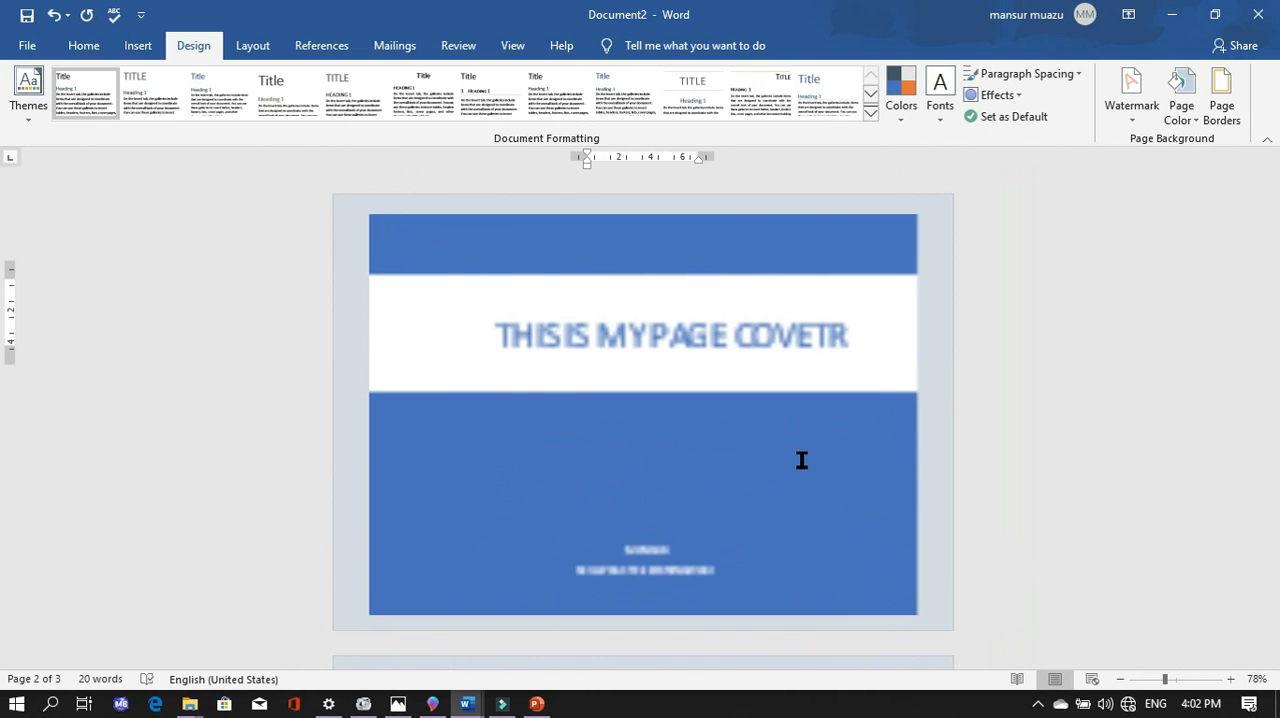
{"action": "scroll", "coordinate": [801, 460], "scroll_direction": "up", "scroll_amount": 4}
{"action": "scroll", "coordinate": [801, 460], "scroll_direction": "down", "scroll_amount": 4}
{"action": "scroll", "coordinate": [801, 460], "scroll_direction": "down", "scroll_amount": 6}
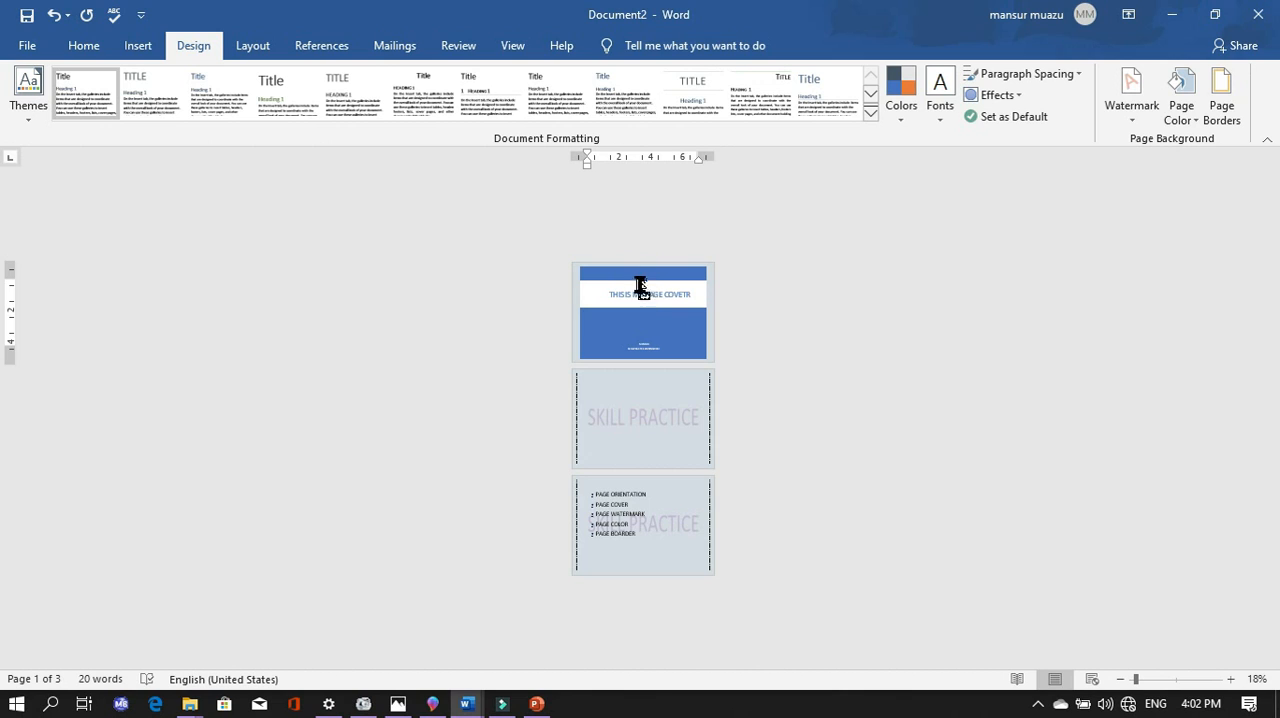
{"action": "scroll", "coordinate": [654, 326], "scroll_direction": "up", "scroll_amount": 6}
{"action": "scroll", "coordinate": [654, 326], "scroll_direction": "up", "scroll_amount": 2}
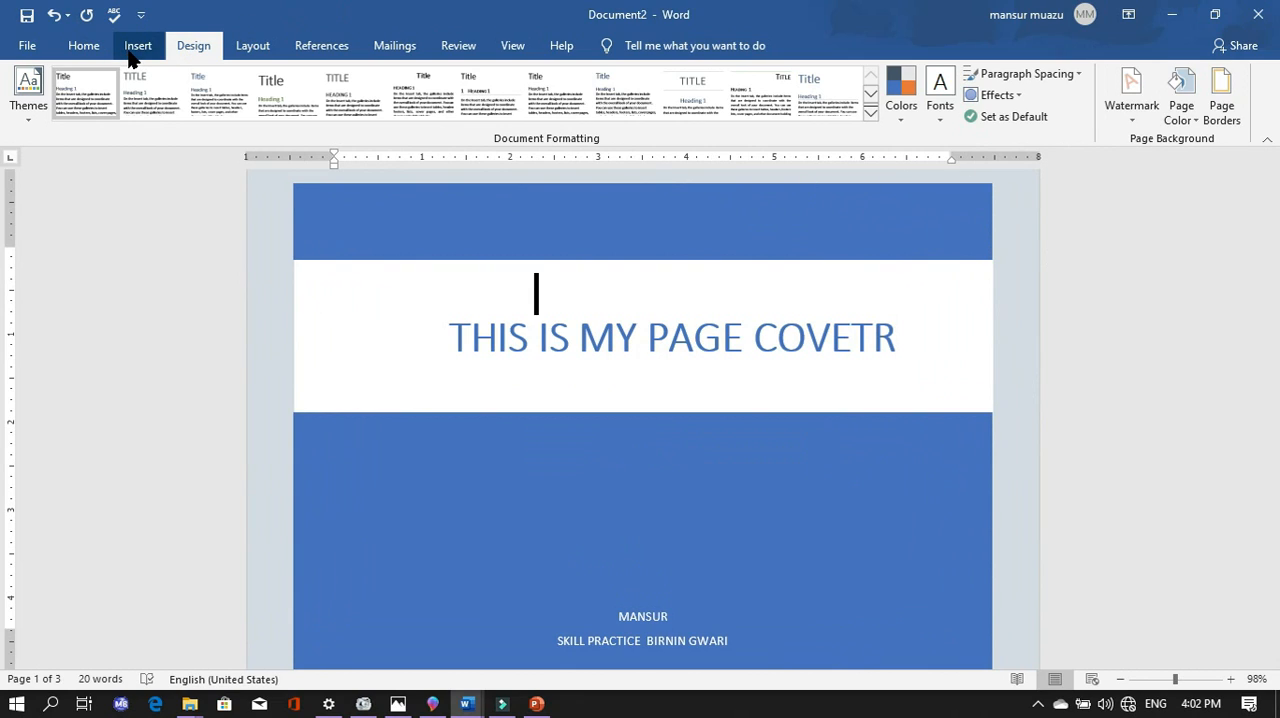
- Change the document's page orientation to Portrait and check the cover and the bordered pages
{"action": "left_click", "coordinate": [248, 47]}
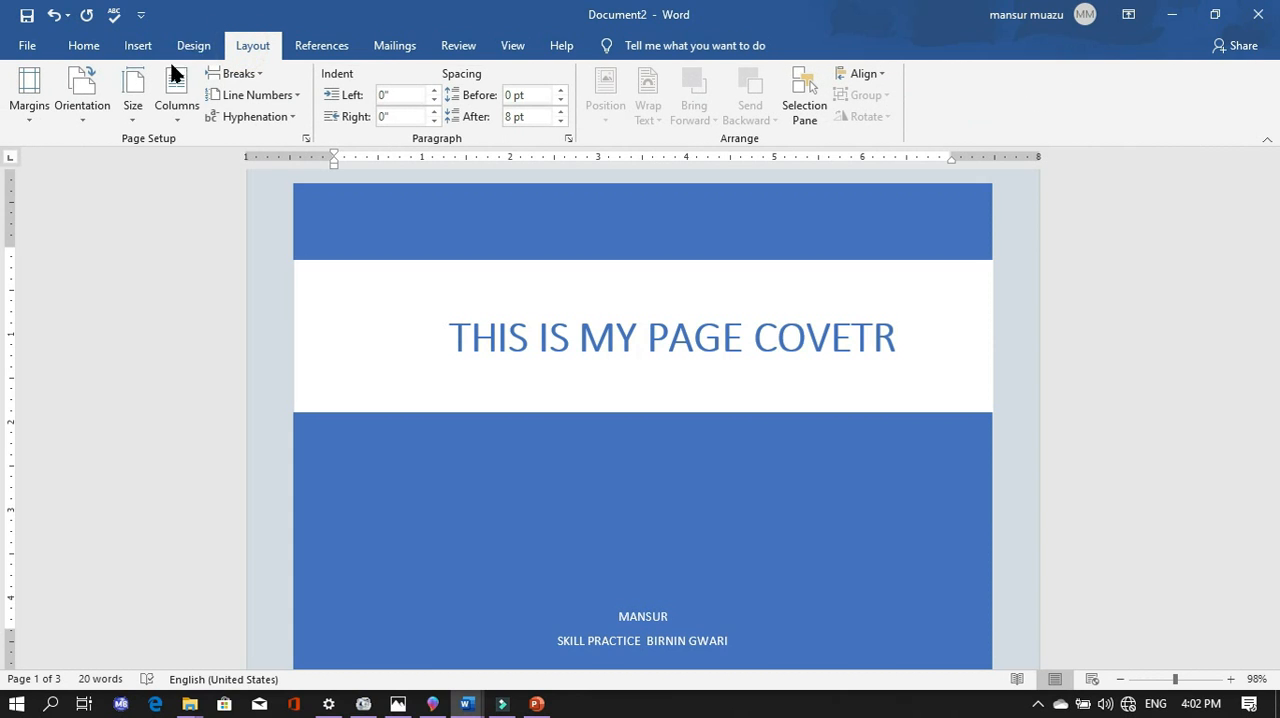
{"action": "left_click", "coordinate": [92, 88]}
{"action": "left_click", "coordinate": [103, 158]}
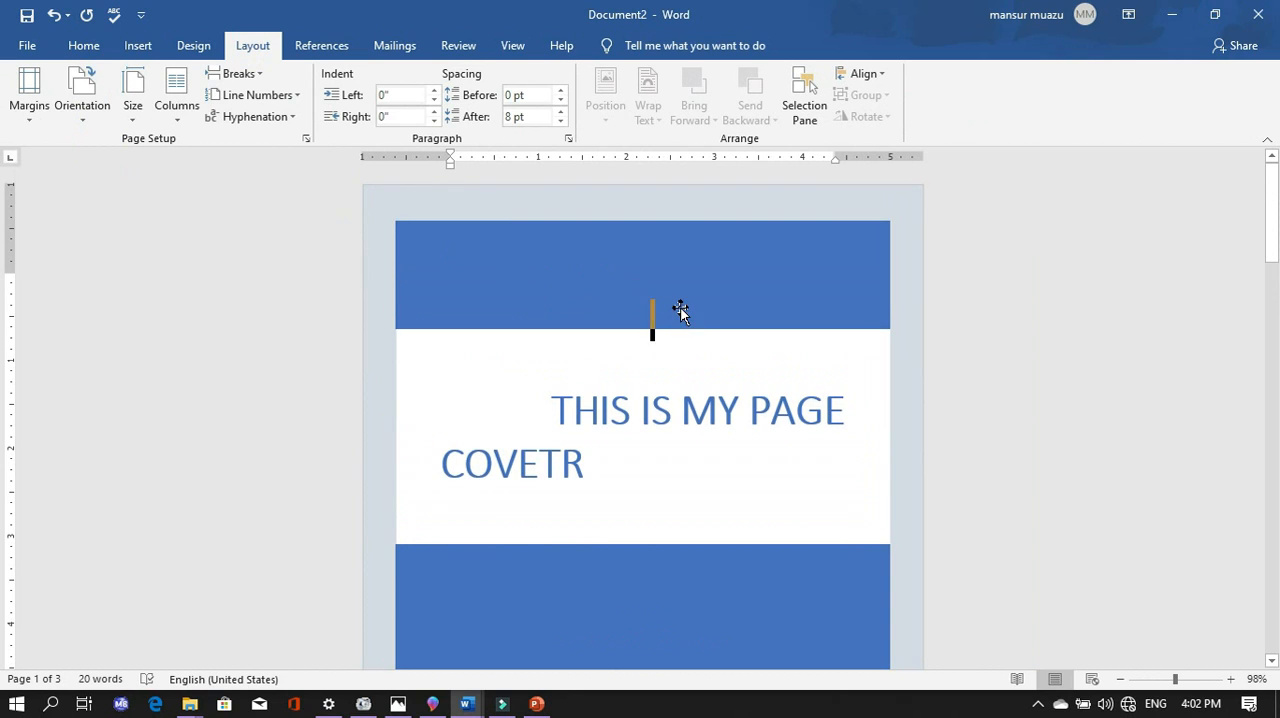
{"action": "scroll", "coordinate": [703, 303], "scroll_direction": "down", "scroll_amount": 10}
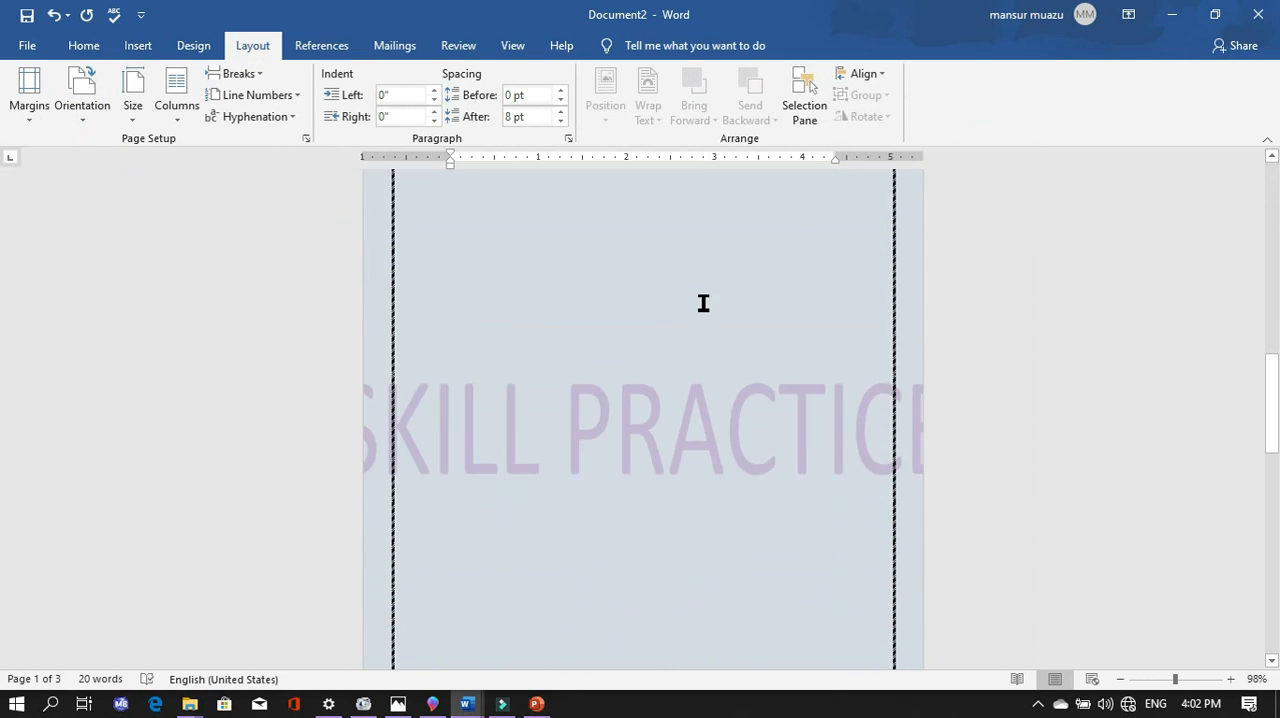
{"action": "scroll", "coordinate": [703, 303], "scroll_direction": "down", "scroll_amount": 12}
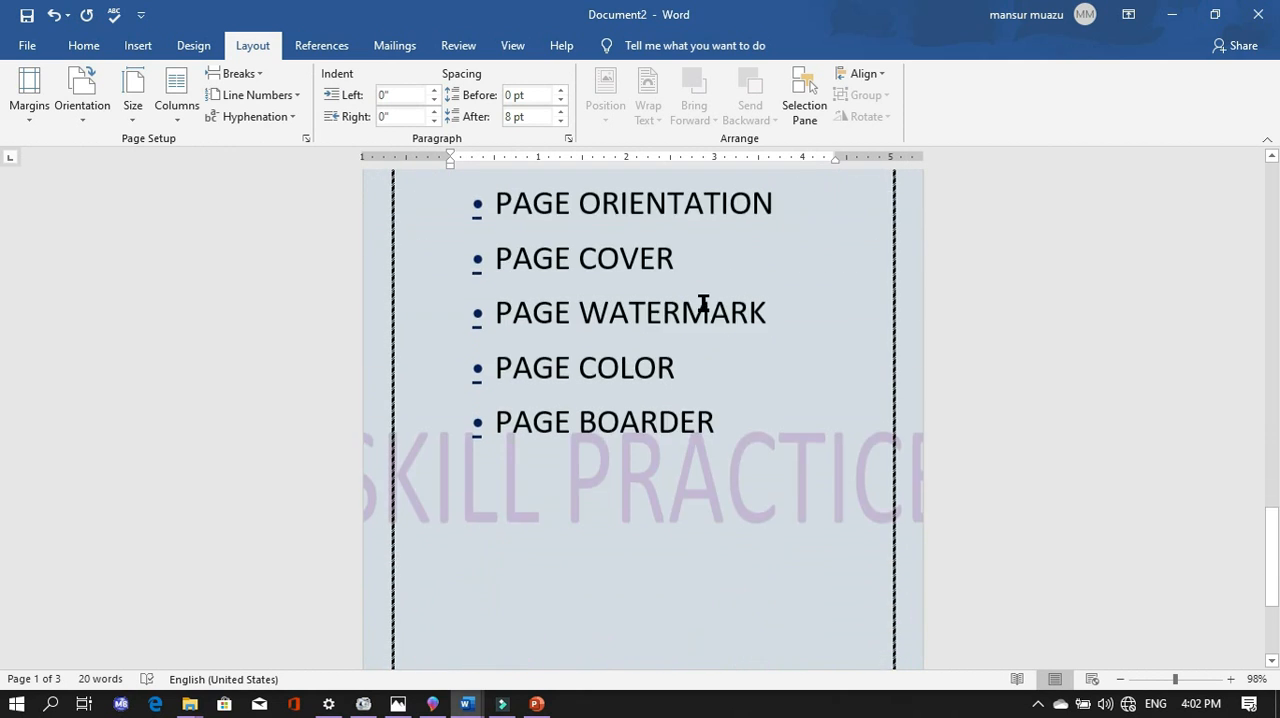
{"action": "scroll", "coordinate": [703, 303], "scroll_direction": "down", "scroll_amount": 5}
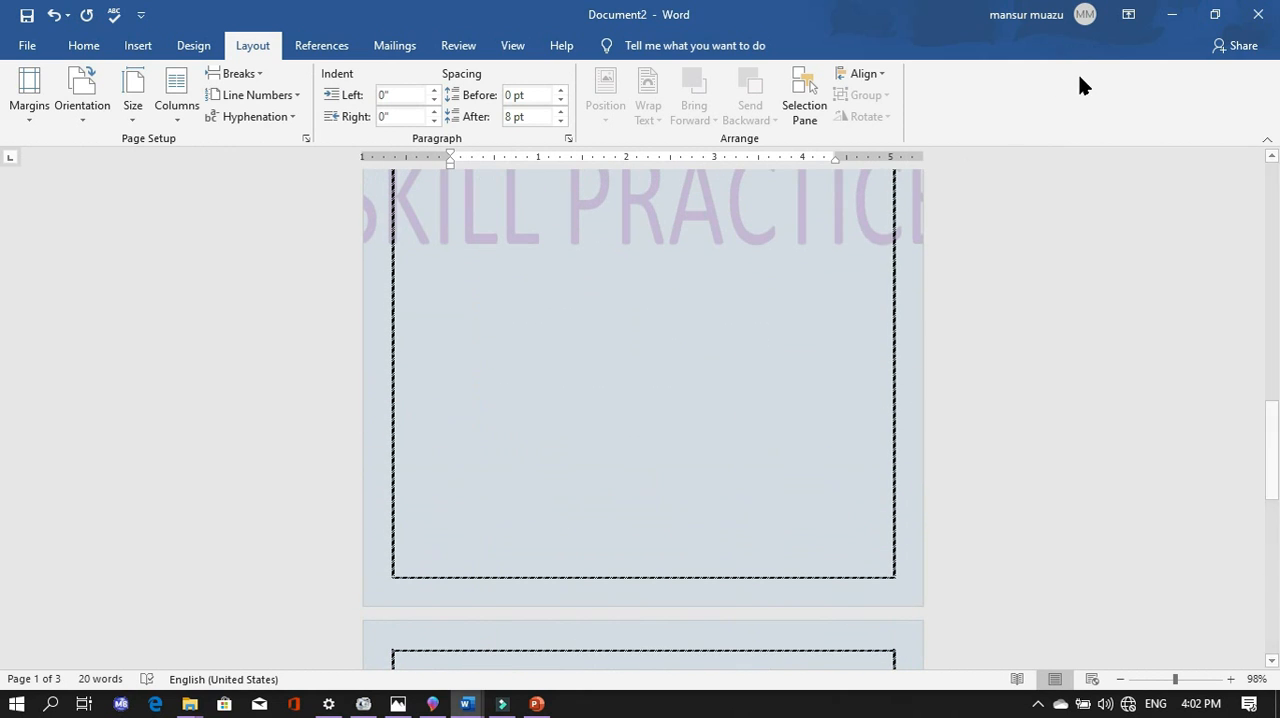
- Open the page border settings and try the Shadow, Box and 3-D settings on the striped border
{"action": "left_click", "coordinate": [194, 46]}
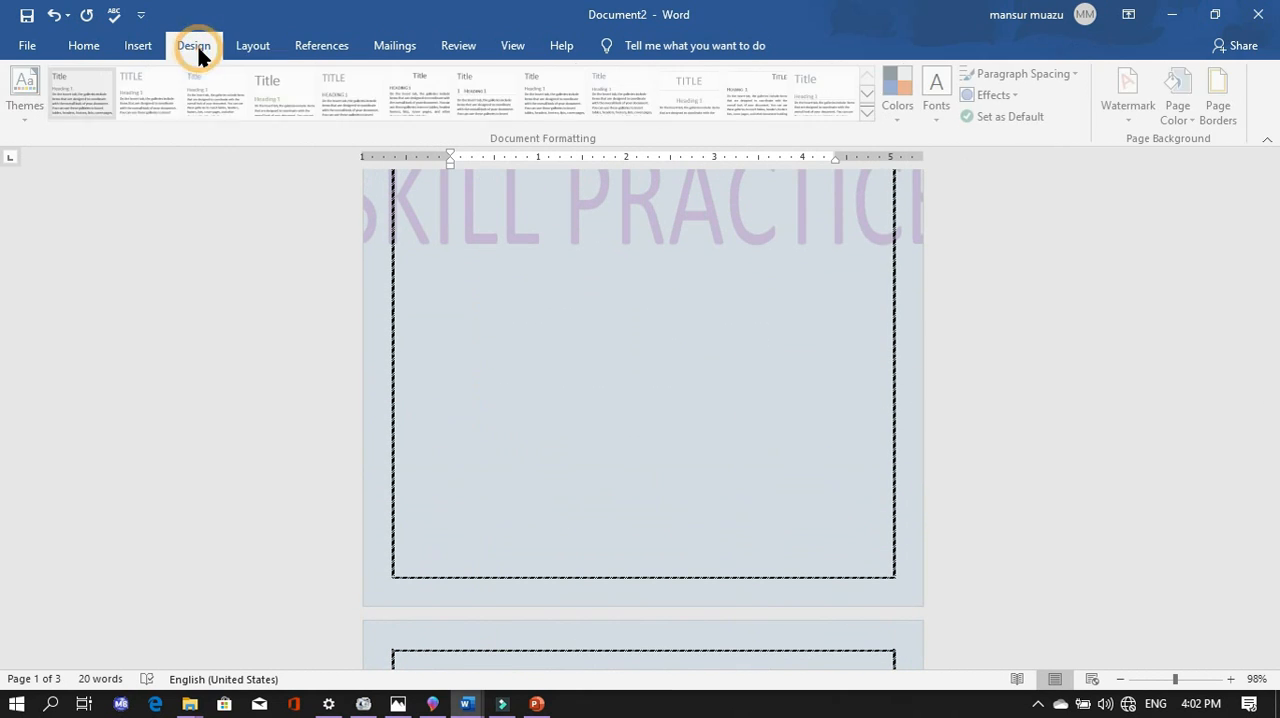
{"action": "left_click", "coordinate": [1236, 112]}
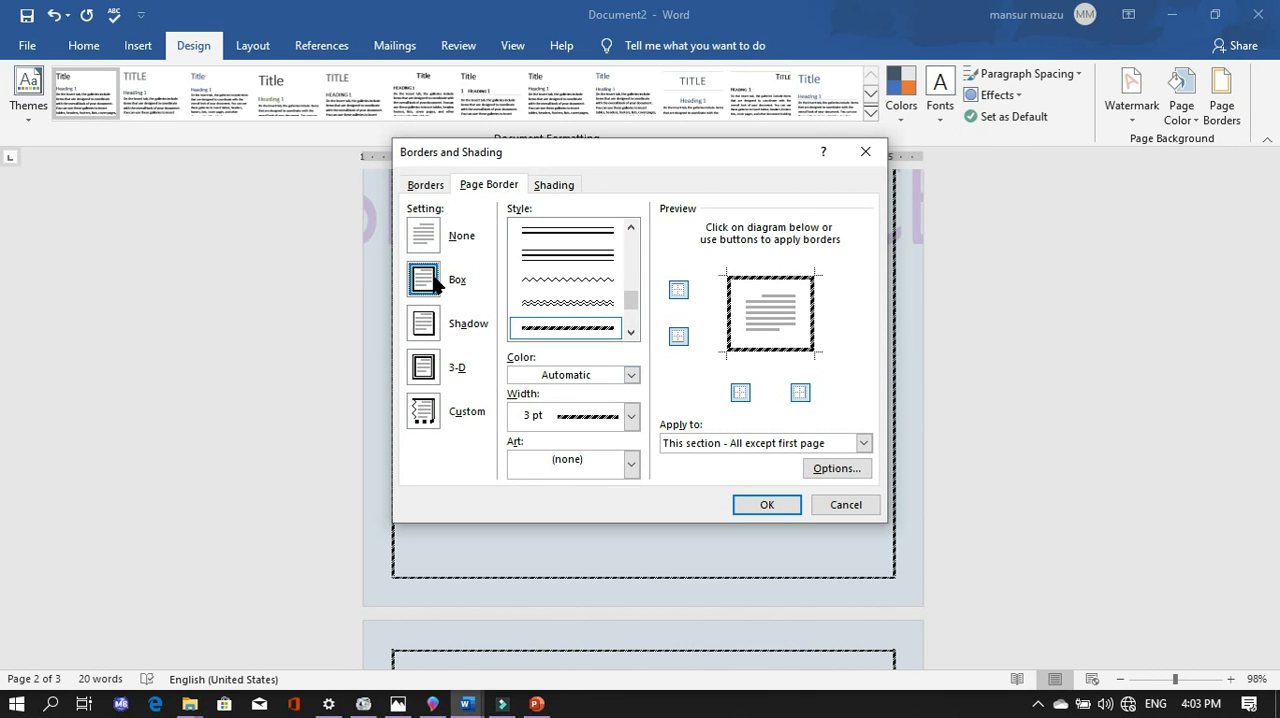
{"action": "left_click", "coordinate": [440, 326]}
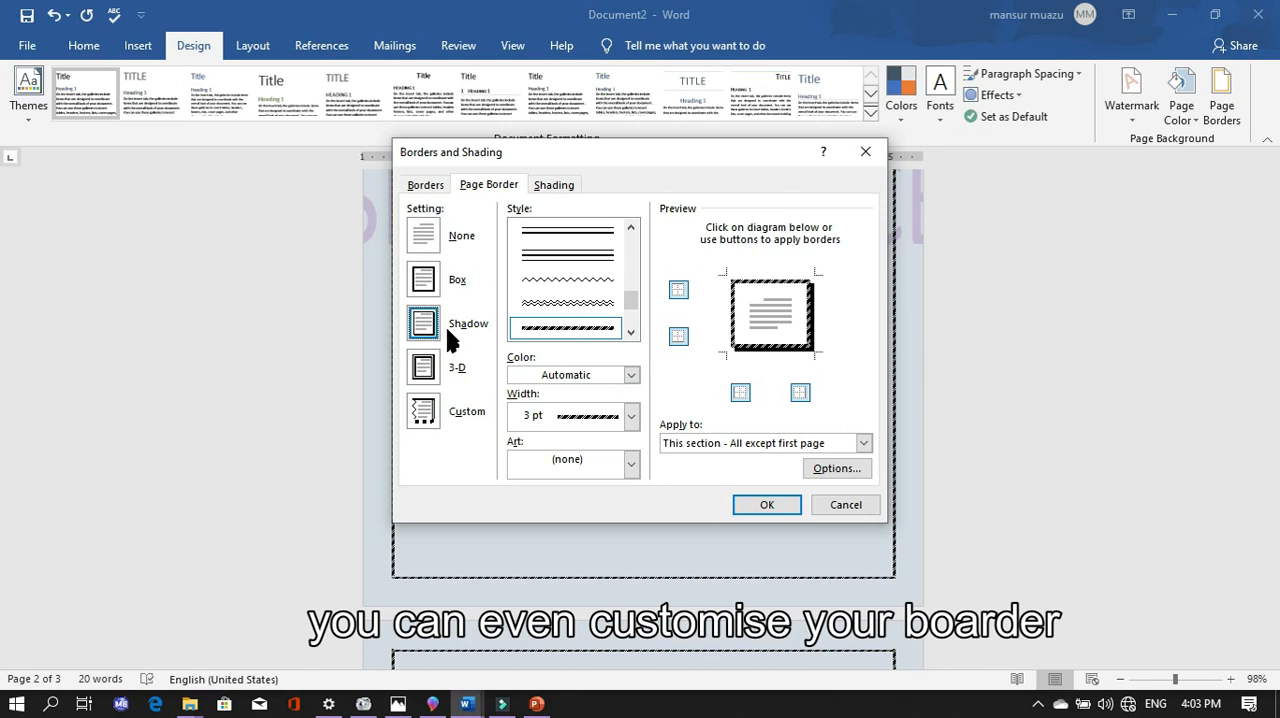
{"action": "left_click", "coordinate": [423, 297]}
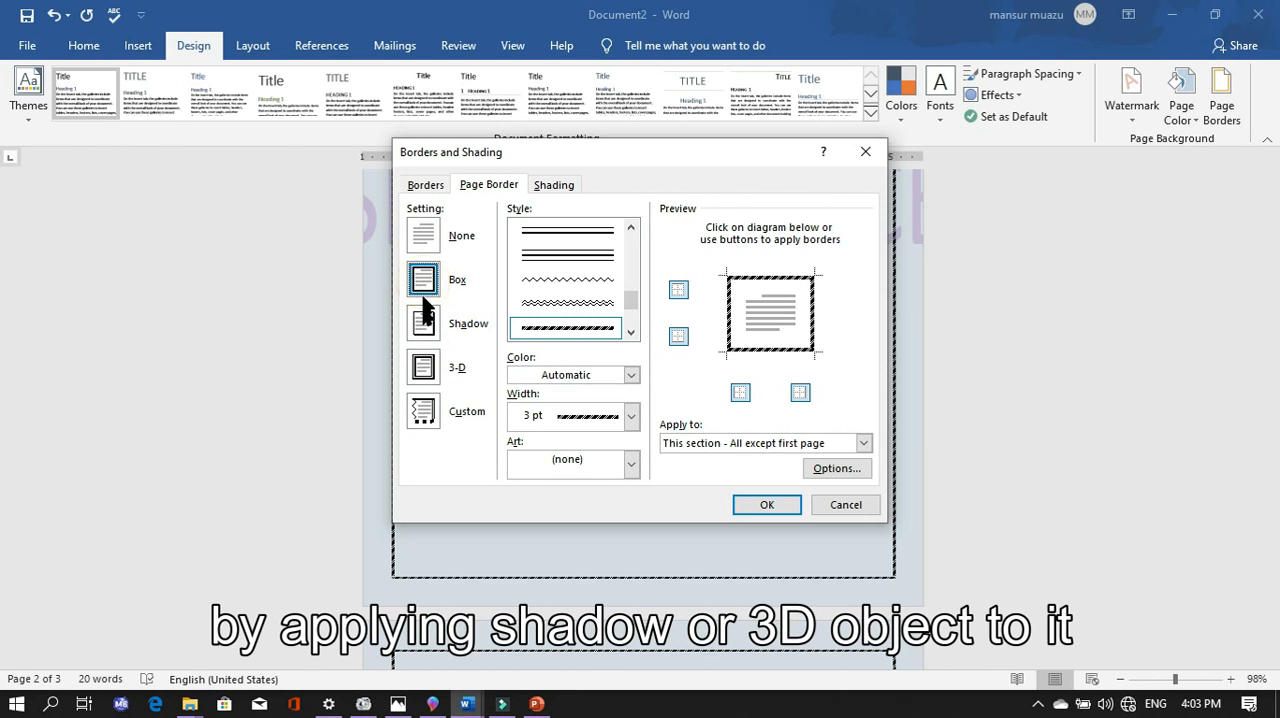
{"action": "left_click", "coordinate": [426, 372]}
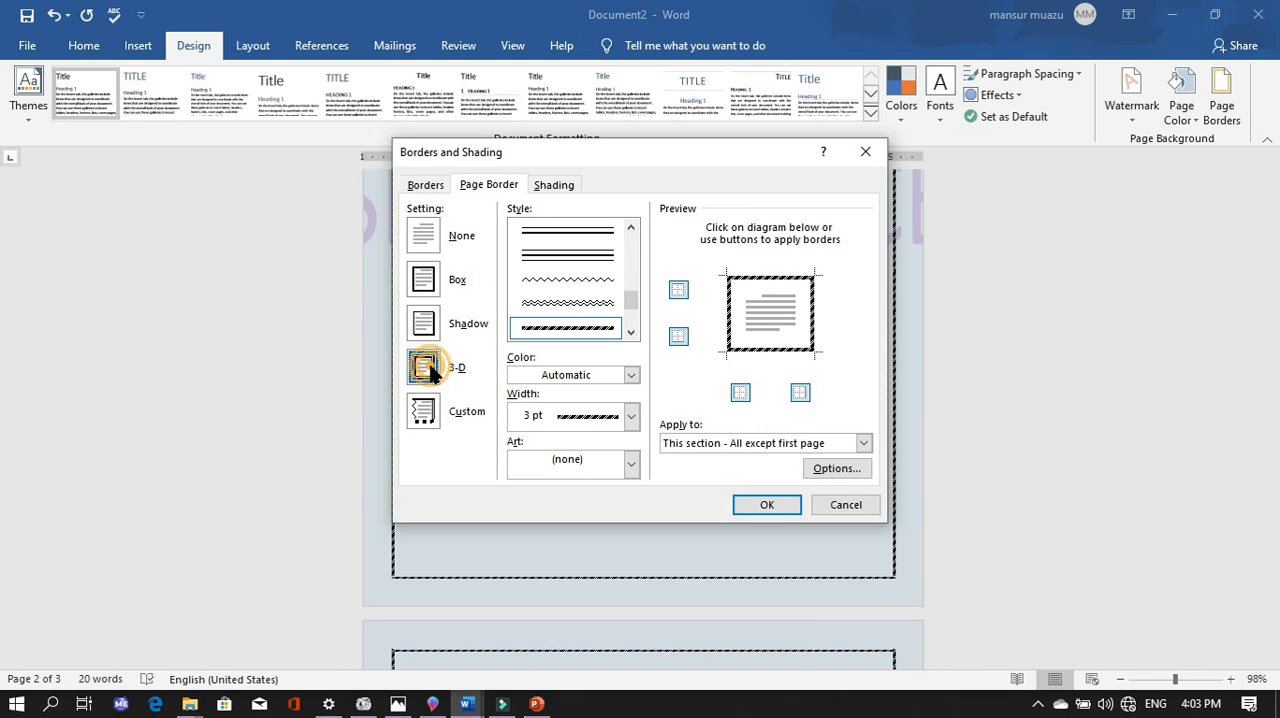
- Try a dark blue theme colour and the Custom setting for the striped page border
{"action": "left_click", "coordinate": [632, 376]}
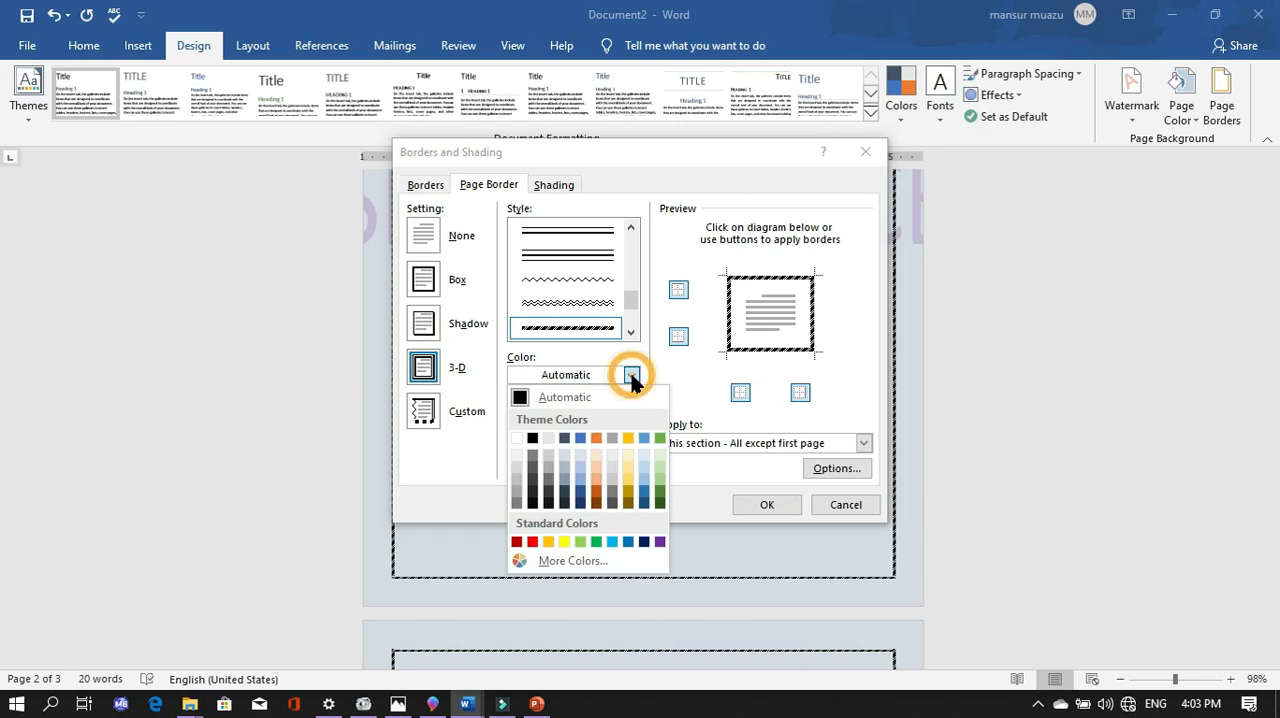
{"action": "left_click", "coordinate": [646, 506]}
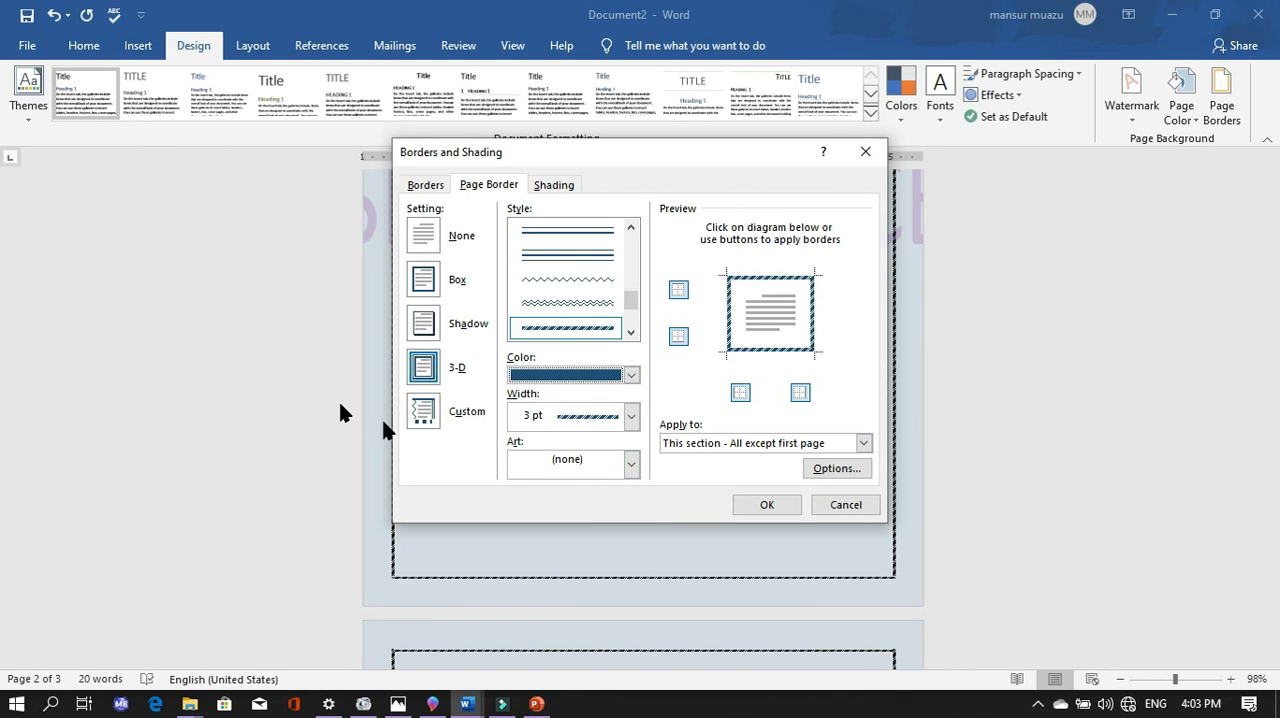
{"action": "left_click", "coordinate": [432, 412]}
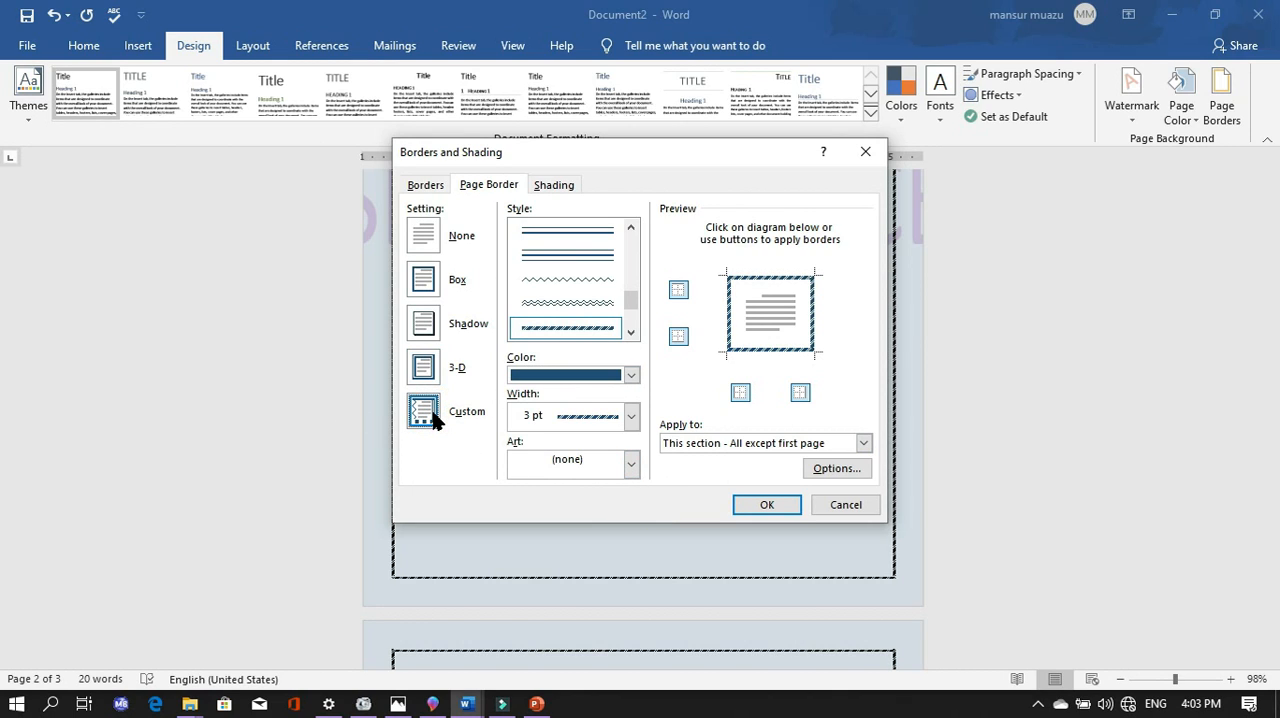
- Choose the yellow star art for the page border and apply it to all pages except the first
{"action": "left_click", "coordinate": [627, 464]}
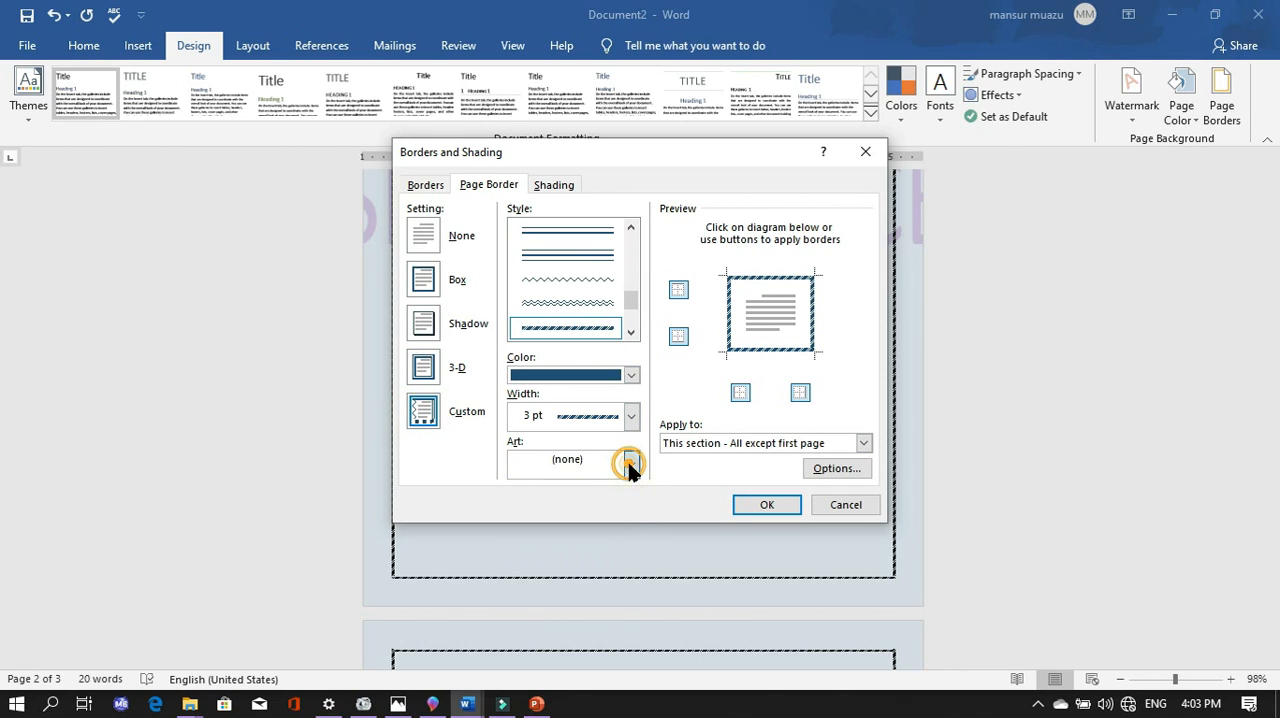
{"action": "scroll", "coordinate": [617, 503], "scroll_direction": "down", "scroll_amount": 6}
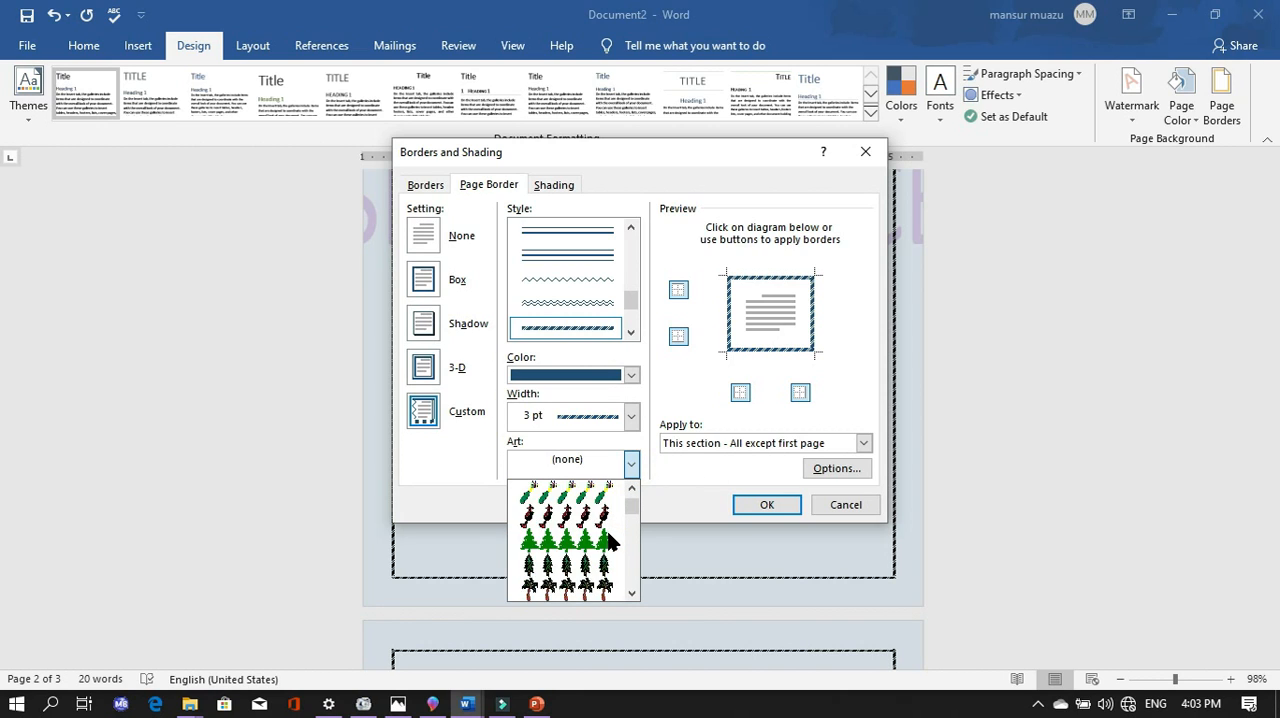
{"action": "scroll", "coordinate": [610, 540], "scroll_direction": "down", "scroll_amount": 8}
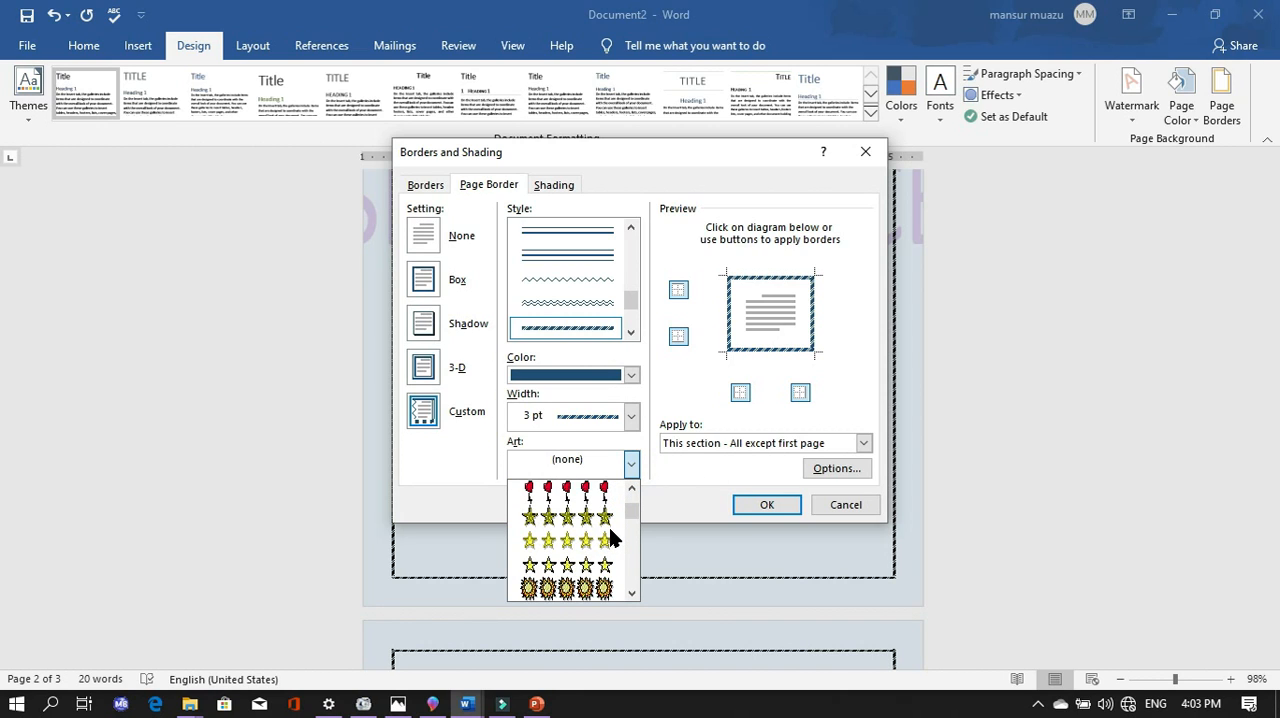
{"action": "left_click", "coordinate": [603, 517]}
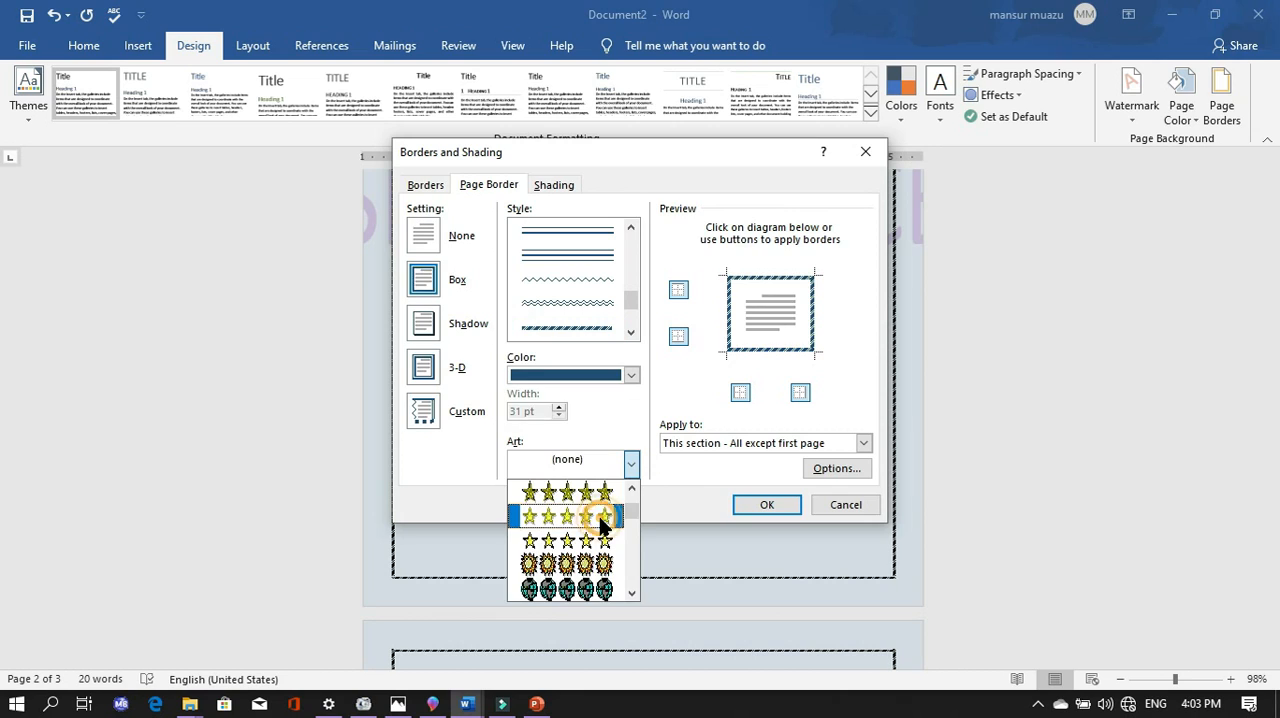
{"action": "left_click", "coordinate": [767, 504]}
- Examine the star page border on the second and third pages and compare them with the cover page
{"action": "scroll", "coordinate": [773, 504], "scroll_direction": "up", "scroll_amount": 5}
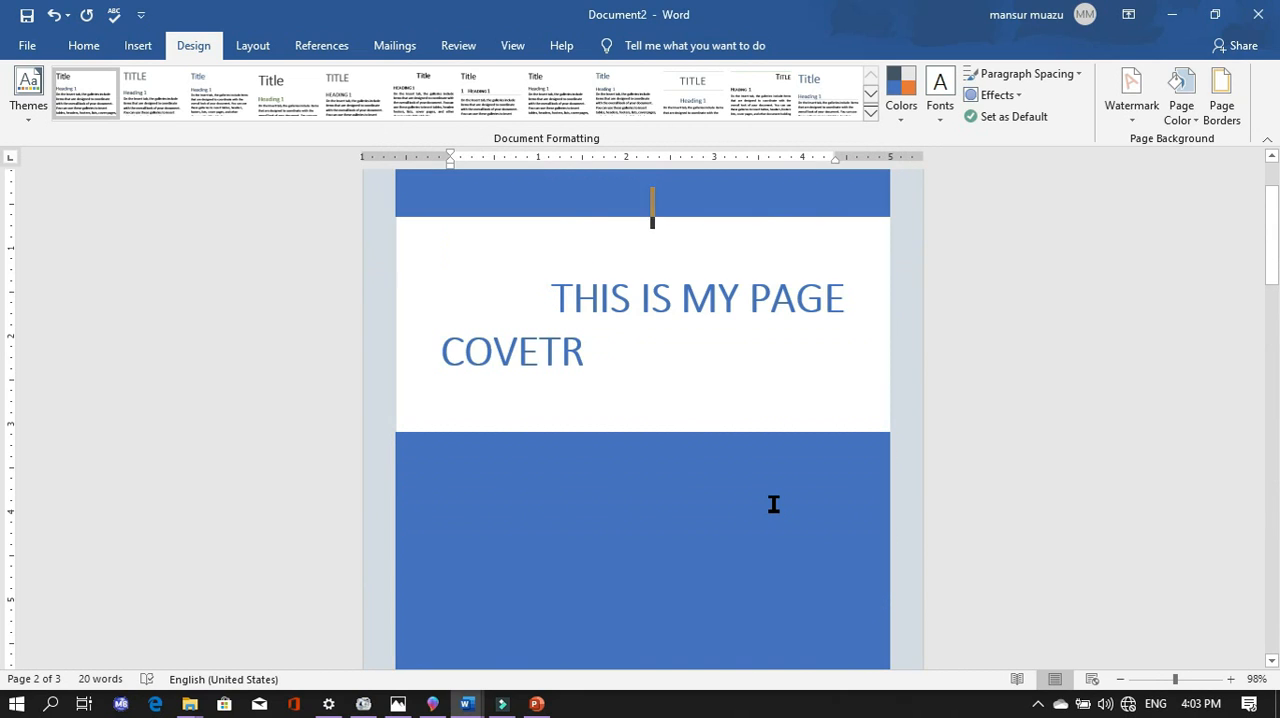
{"action": "scroll", "coordinate": [773, 503], "scroll_direction": "down", "scroll_amount": 7}
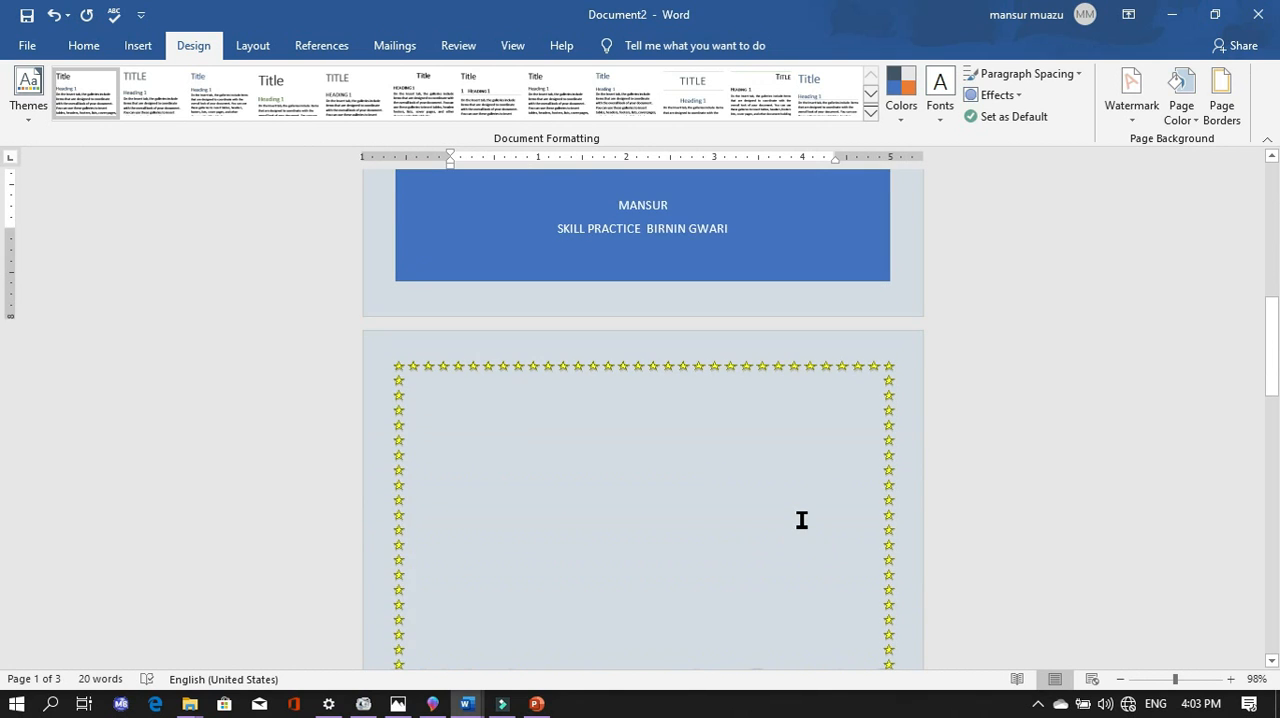
{"action": "scroll", "coordinate": [808, 491], "scroll_direction": "down", "scroll_amount": 10}
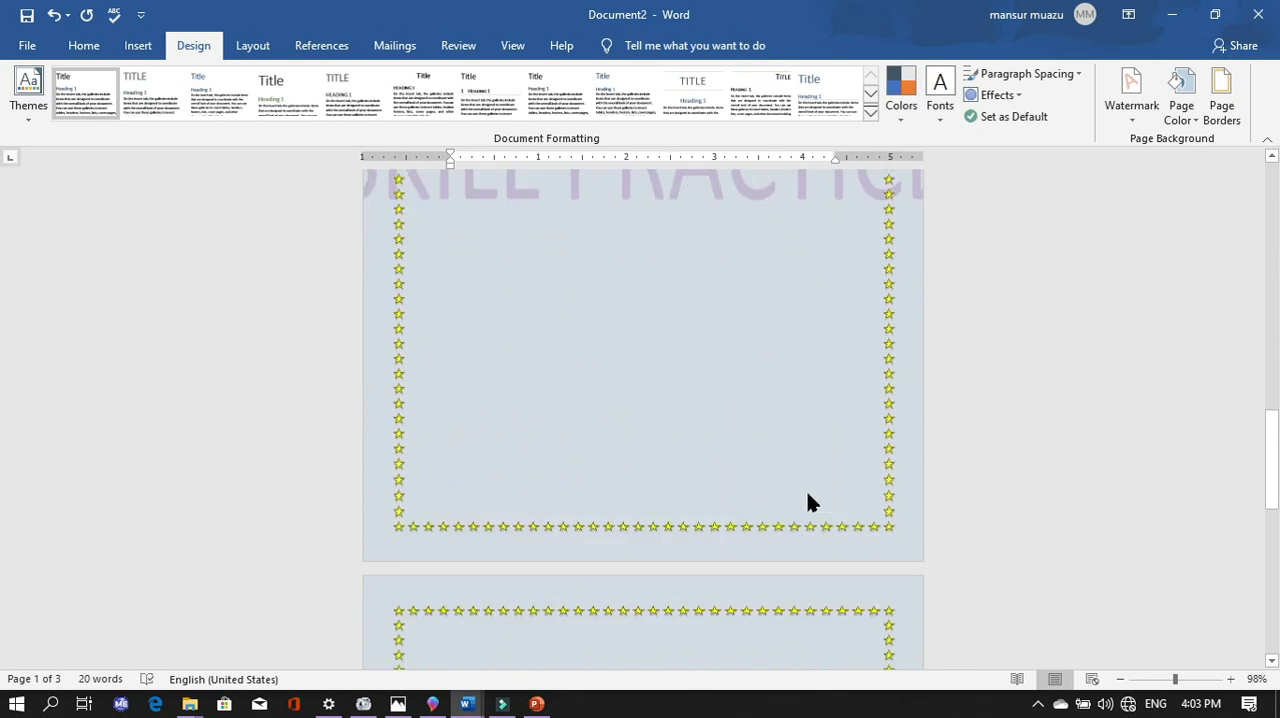
{"action": "scroll", "coordinate": [808, 497], "scroll_direction": "down", "scroll_amount": 9}
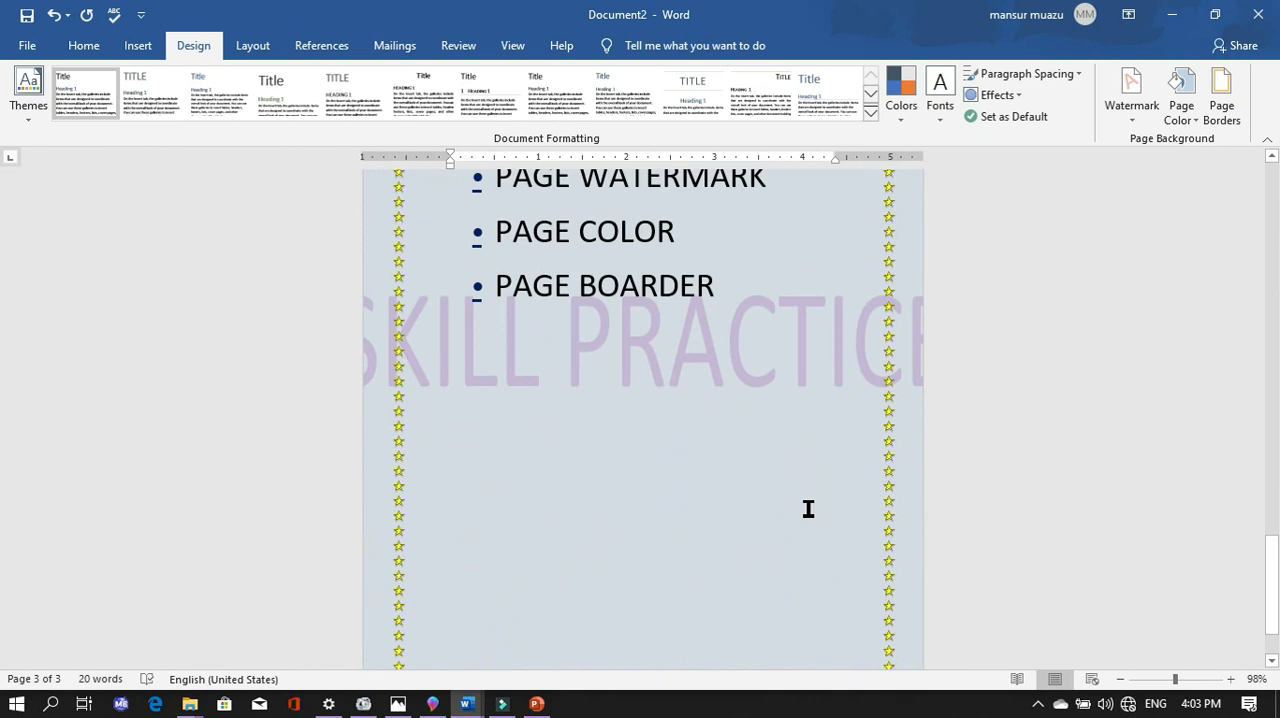
{"action": "scroll", "coordinate": [815, 480], "scroll_direction": "up", "scroll_amount": 8}
{"action": "scroll", "coordinate": [855, 345], "scroll_direction": "up", "scroll_amount": 10}
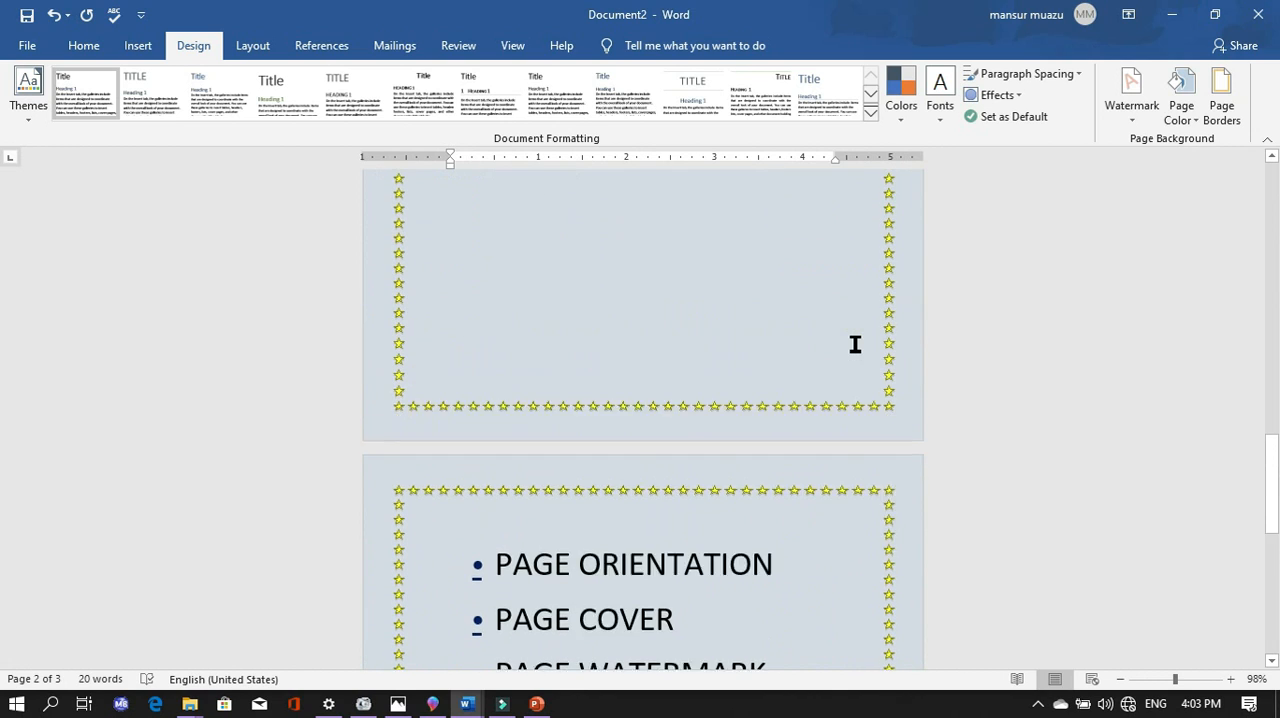
{"action": "scroll", "coordinate": [850, 347], "scroll_direction": "up", "scroll_amount": 10}
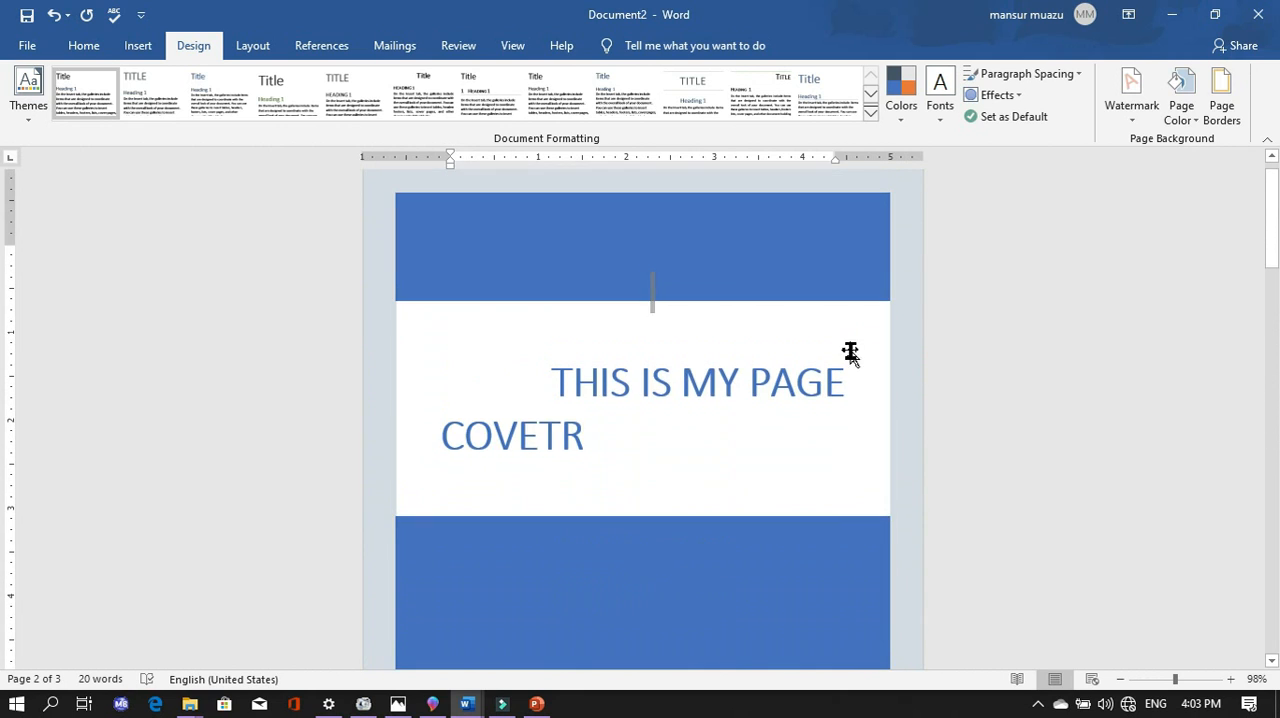
{"action": "scroll", "coordinate": [849, 349], "scroll_direction": "down", "scroll_amount": 4}
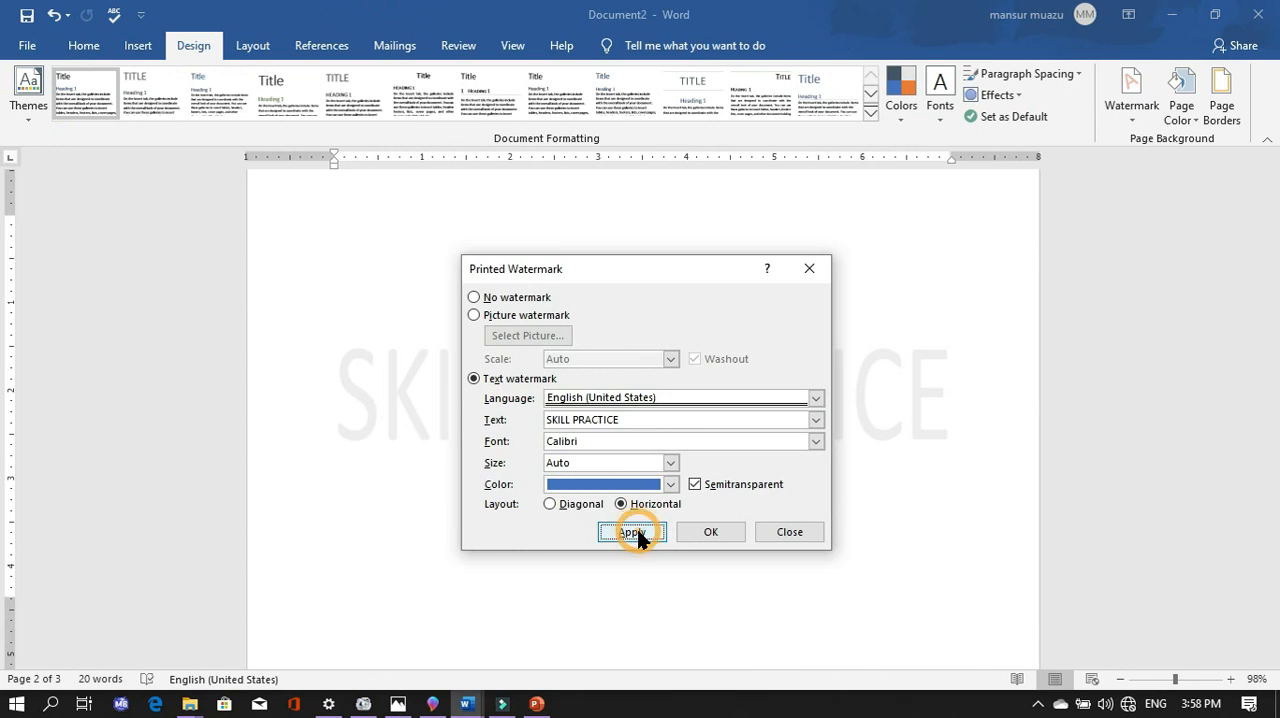
- Set the horizontal SKILL PRACTICE text watermark's colour to standard dark blue and apply it
{"action": "left_click", "coordinate": [632, 531]}
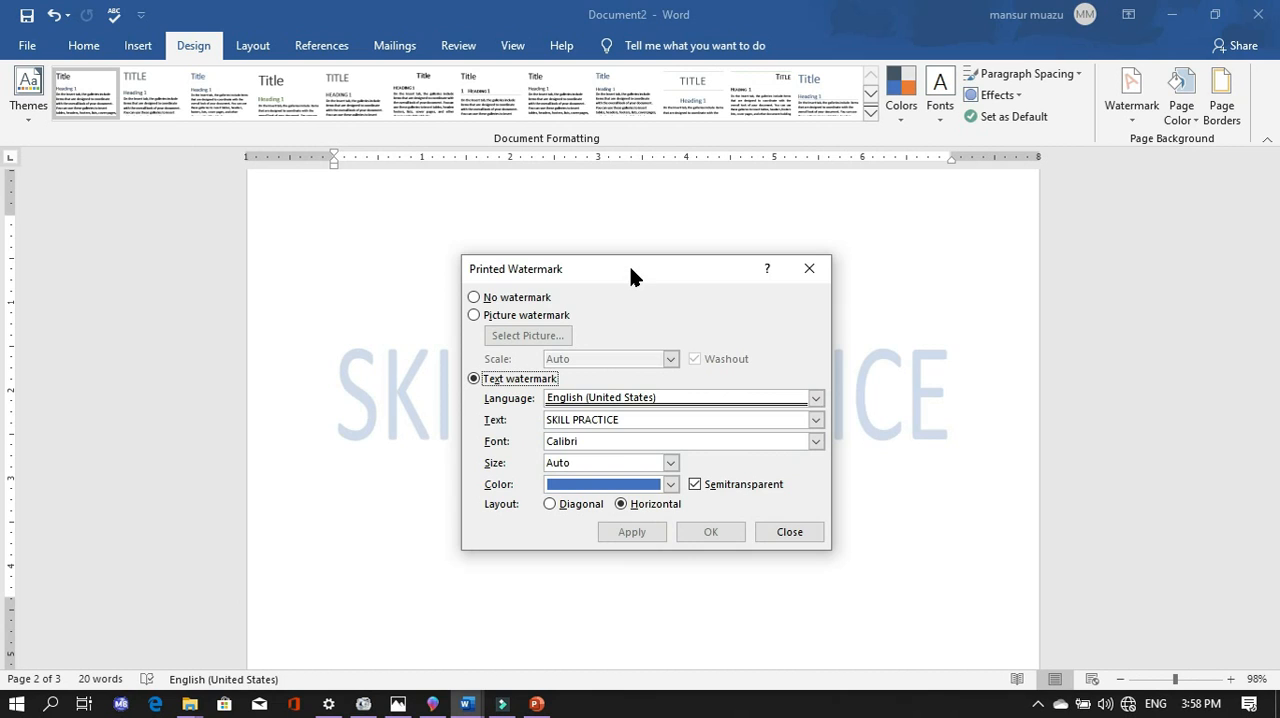
{"action": "left_click_drag", "start_coordinate": [628, 262], "coordinate": [689, 358]}
{"action": "left_click_drag", "start_coordinate": [724, 488], "coordinate": [688, 328]}
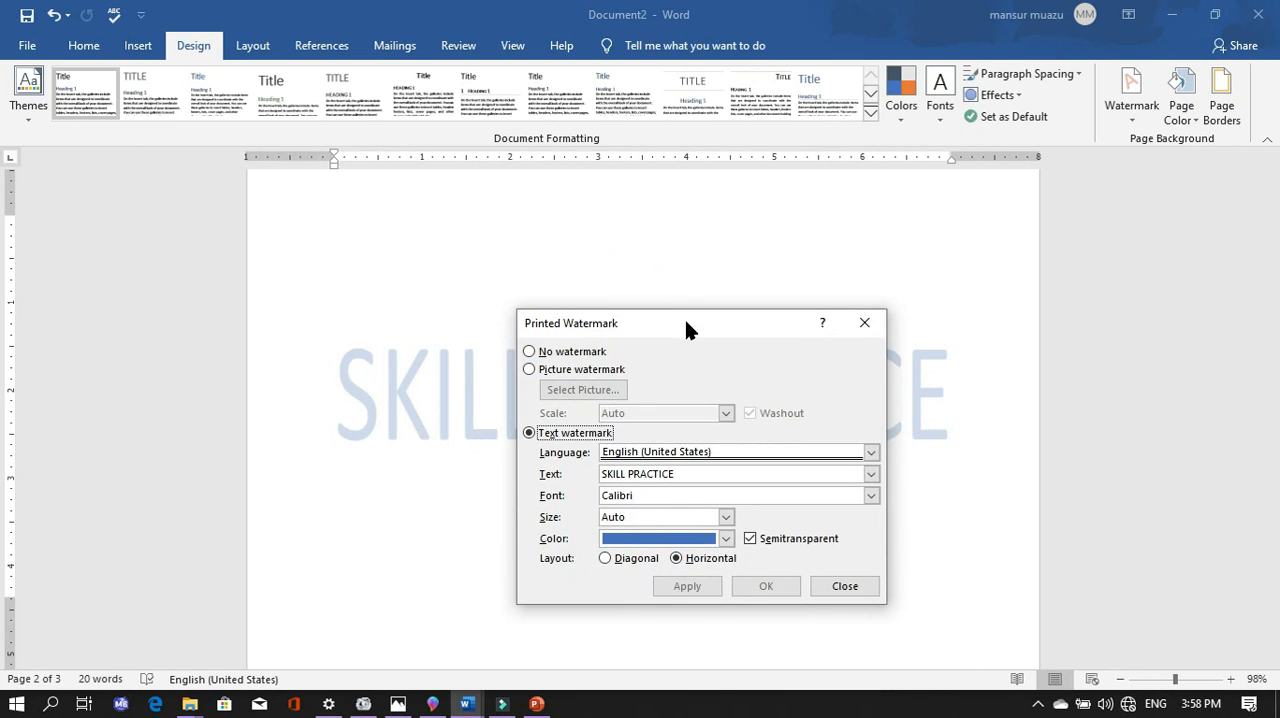
{"action": "left_click", "coordinate": [725, 538]}
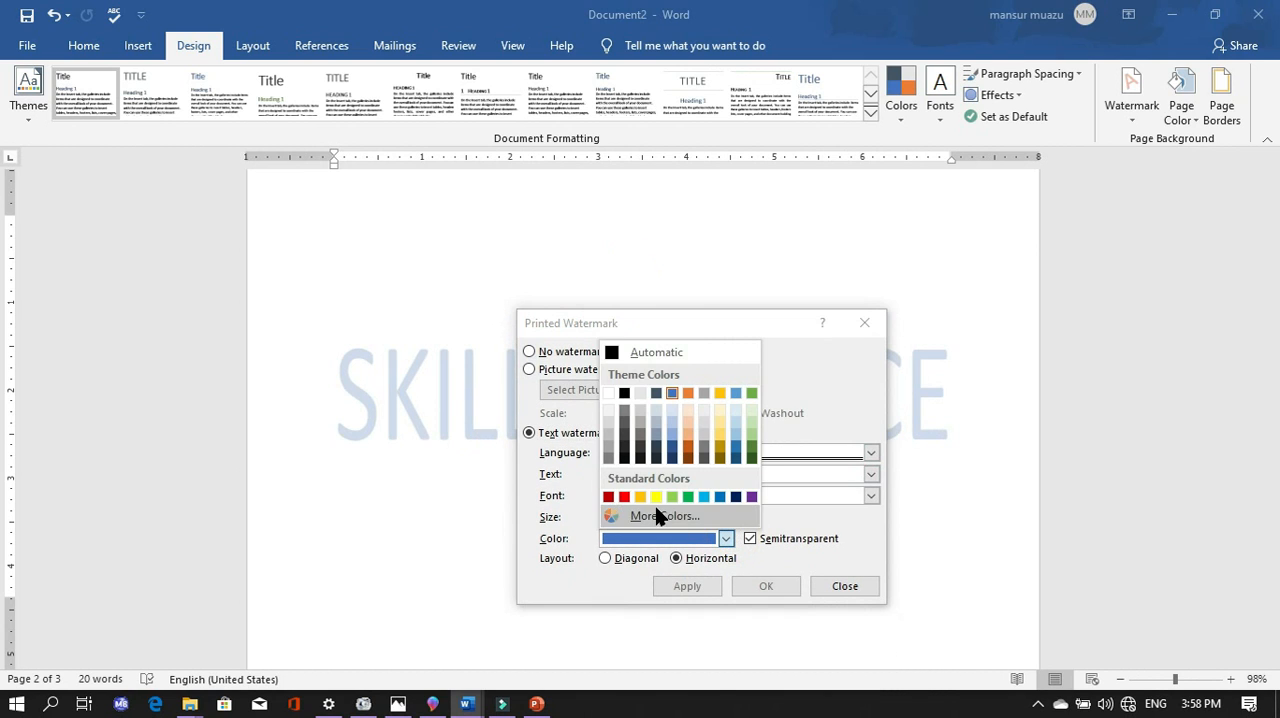
{"action": "left_click", "coordinate": [737, 497]}
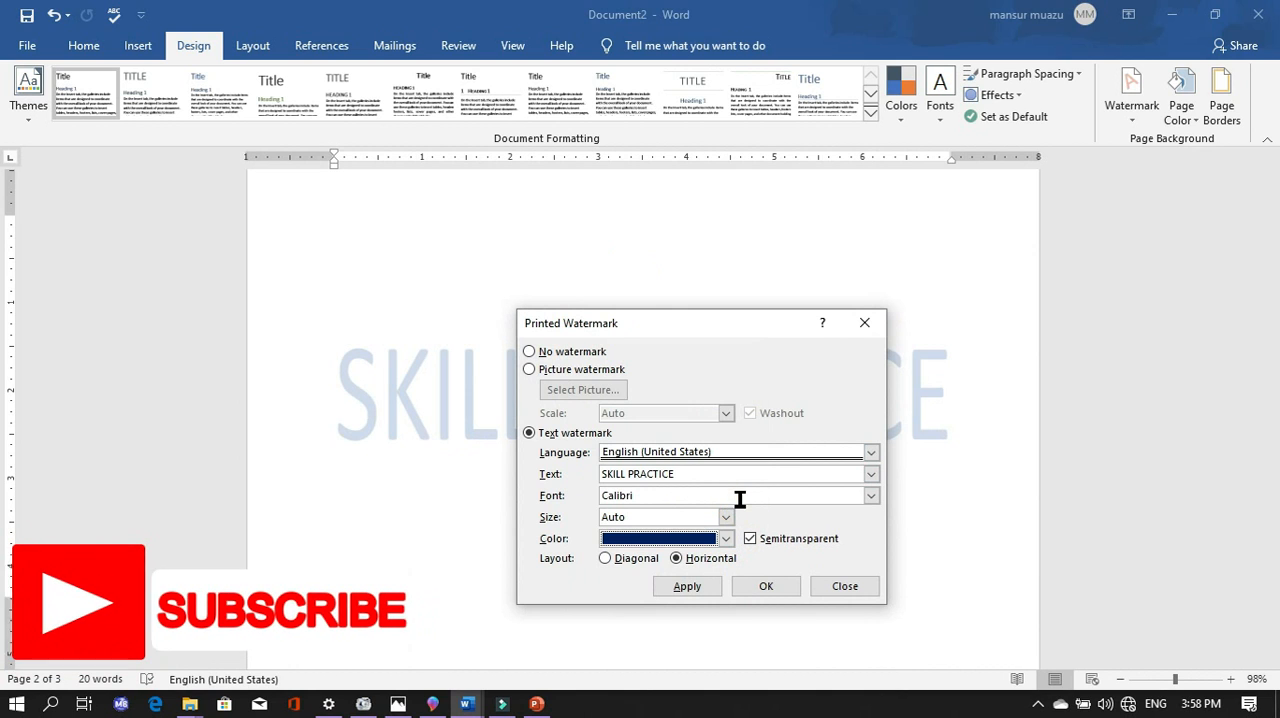
{"action": "left_click", "coordinate": [701, 588]}
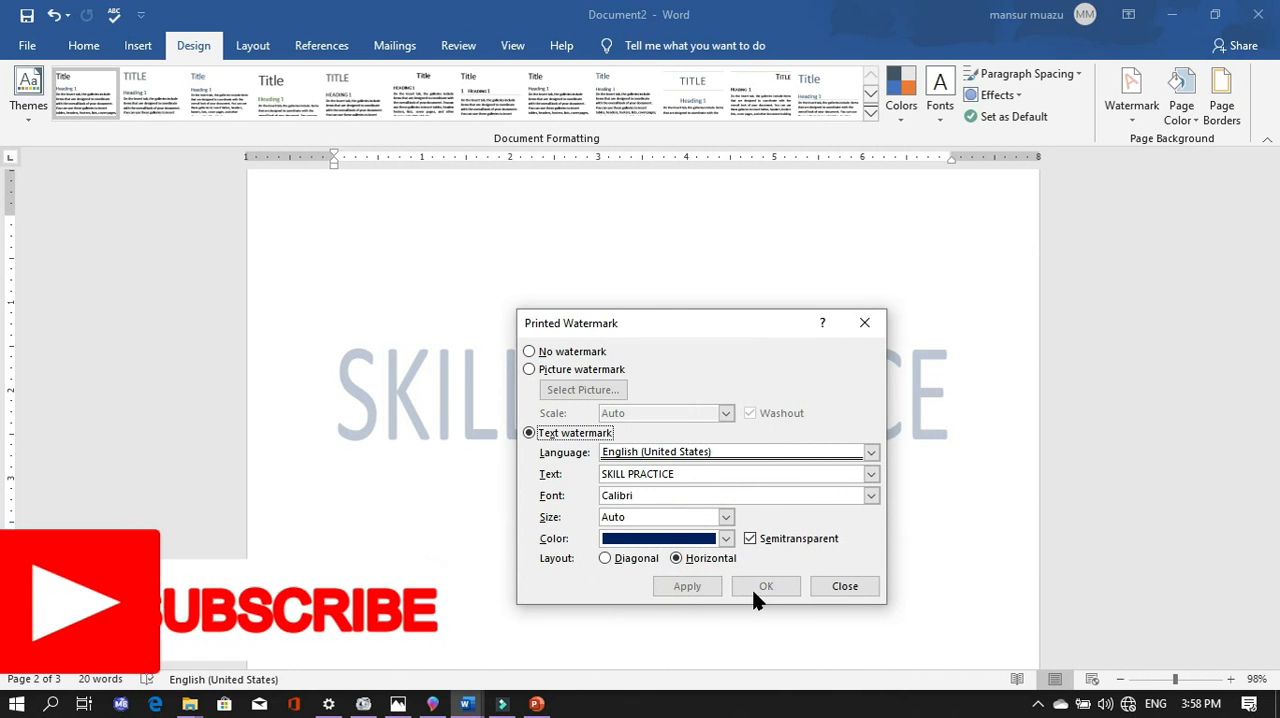